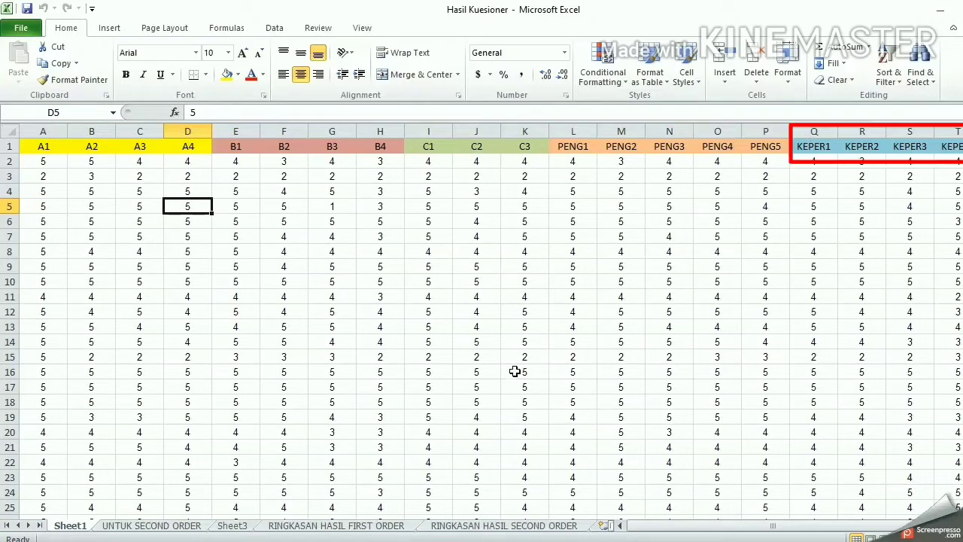
# Look through the remaining indicator columns of the questionnaire data beyond the KEPER group.
pyautogui.click(961, 525)
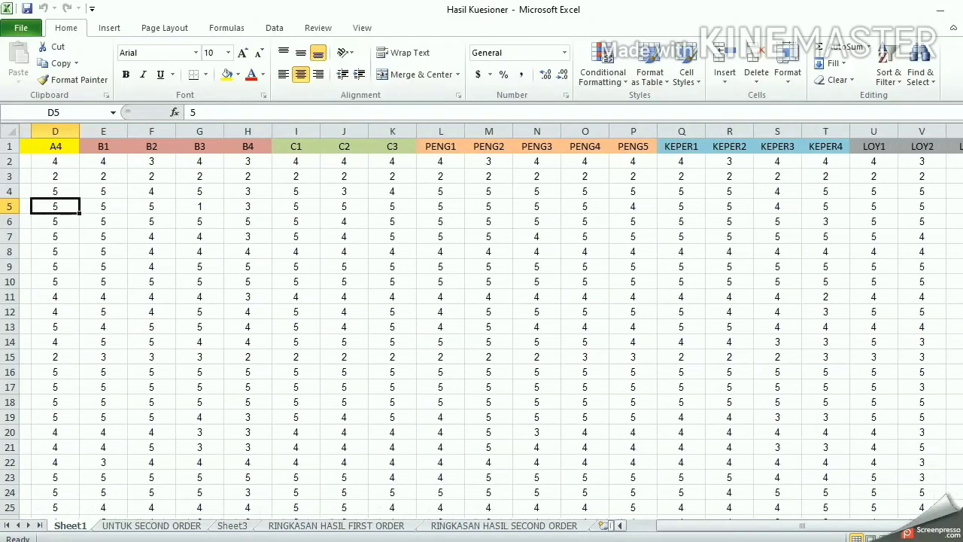
pyautogui.click(962, 525)
pyautogui.click(961, 525)
pyautogui.click(961, 525)
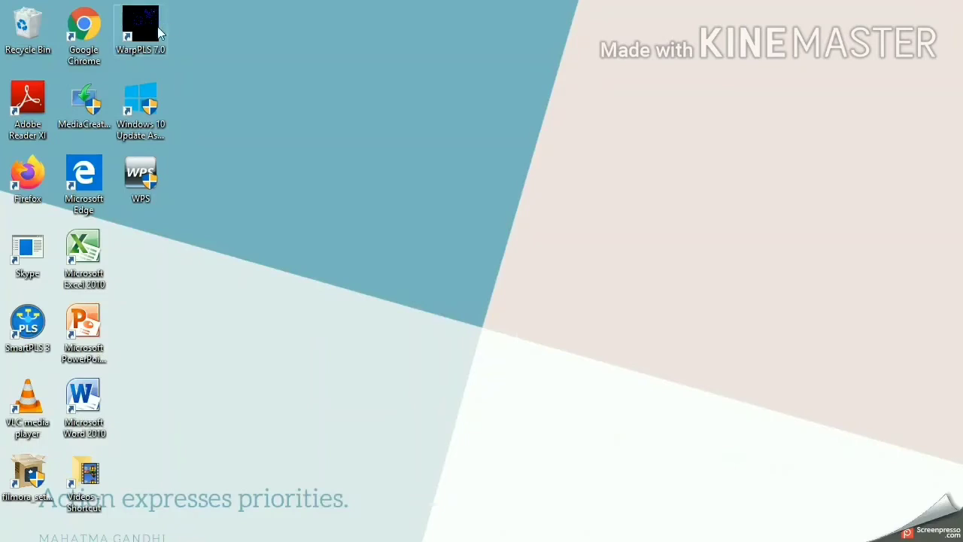
# Start WarpPLS 7.0, proceed to the software under the trial license, and close the license information window.
pyautogui.doubleClick(153, 35)
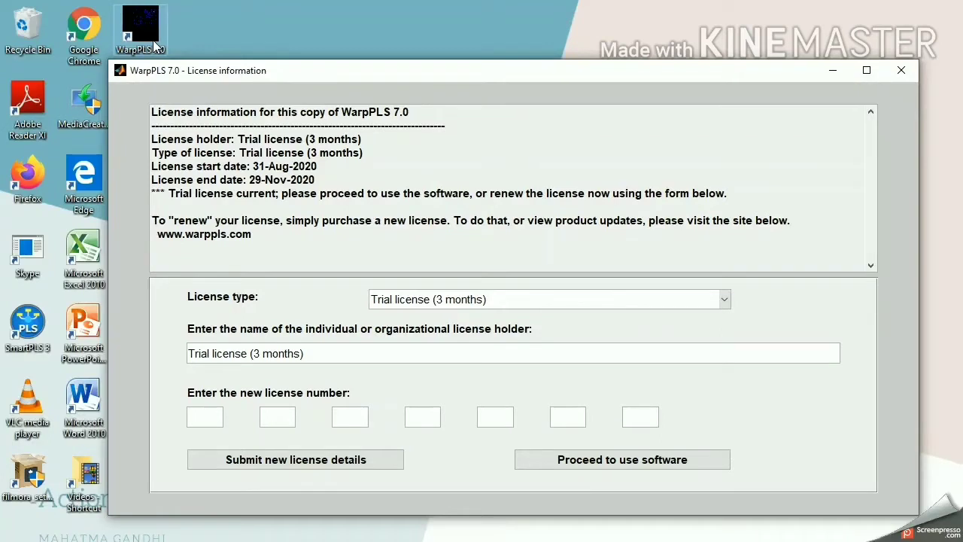
pyautogui.click(582, 465)
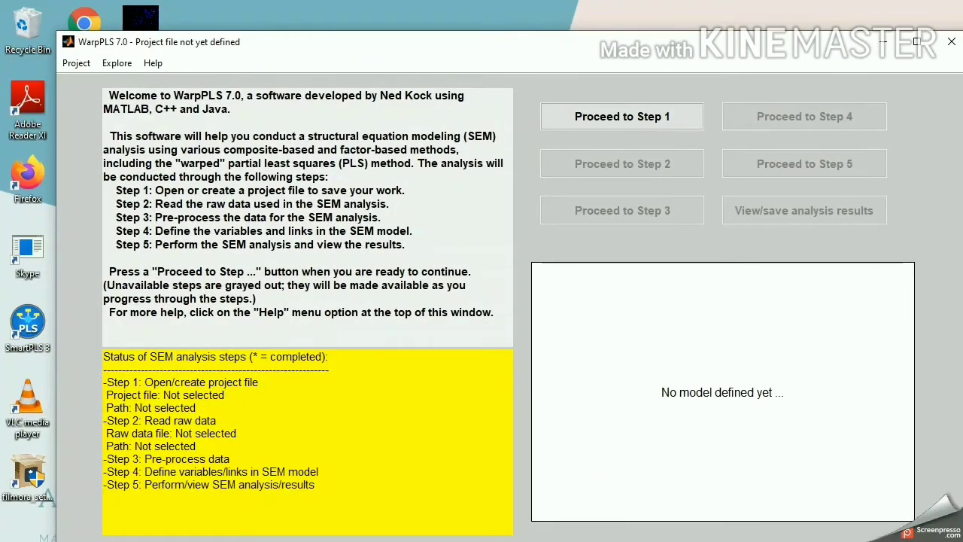
pyautogui.moveTo(646, 540)
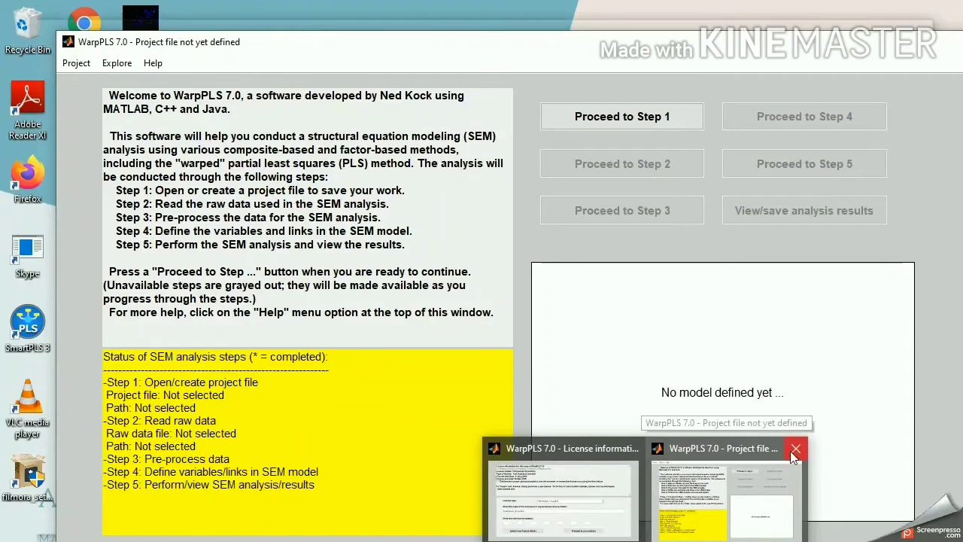
pyautogui.click(632, 464)
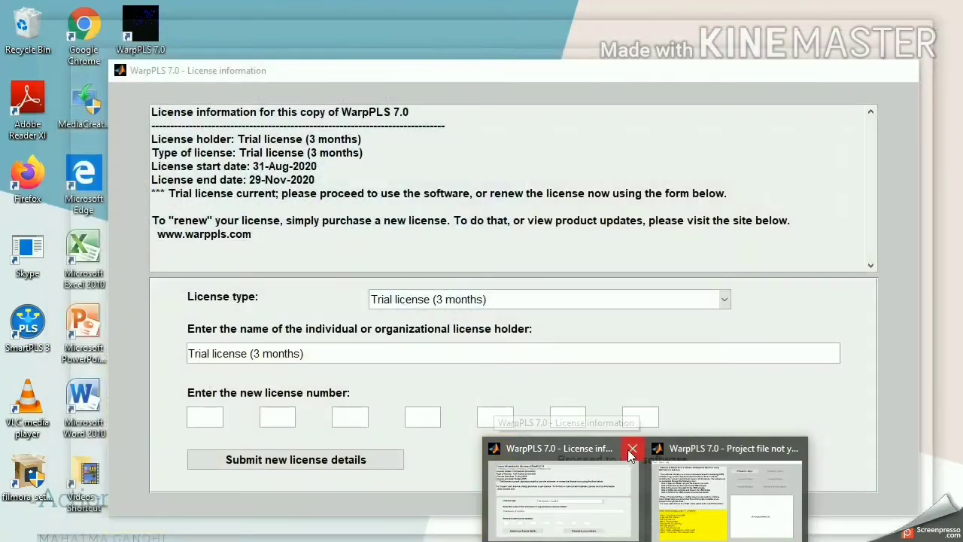
pyautogui.click(632, 449)
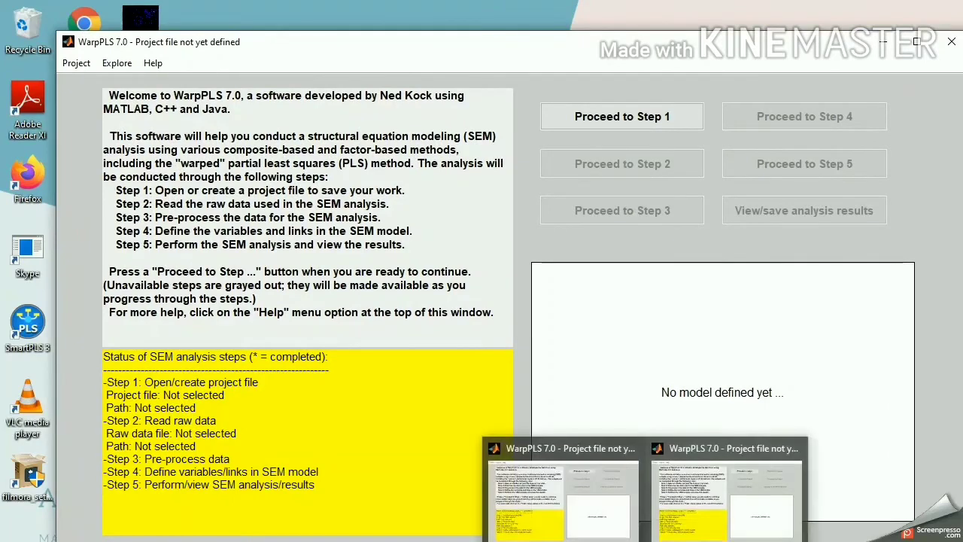
pyautogui.click(796, 449)
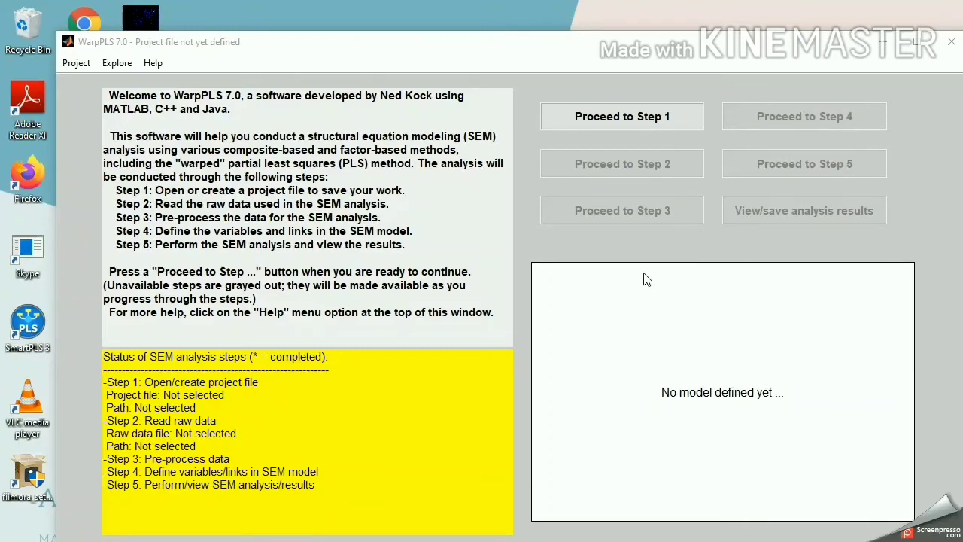
# Create the Step 1 project file "Project 1" in Documents\Jurnal Metolan\Fix\Skripsi\Skripsi\Warpl PLS\Youtube.
pyautogui.click(644, 120)
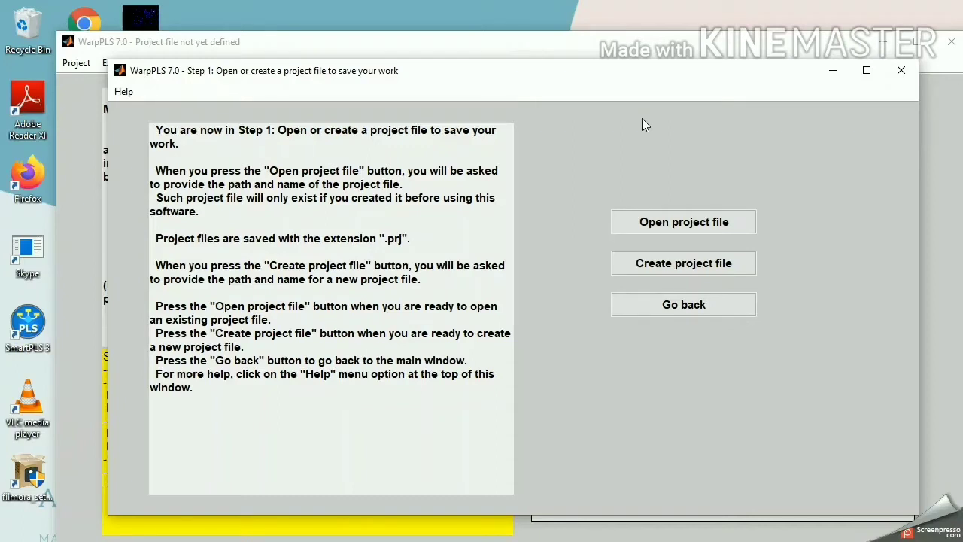
pyautogui.click(625, 269)
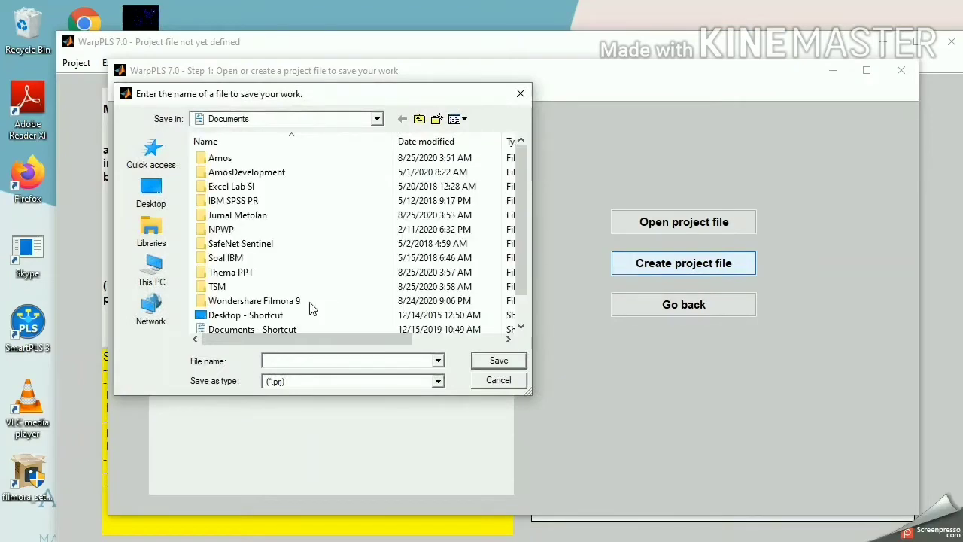
pyautogui.doubleClick(279, 216)
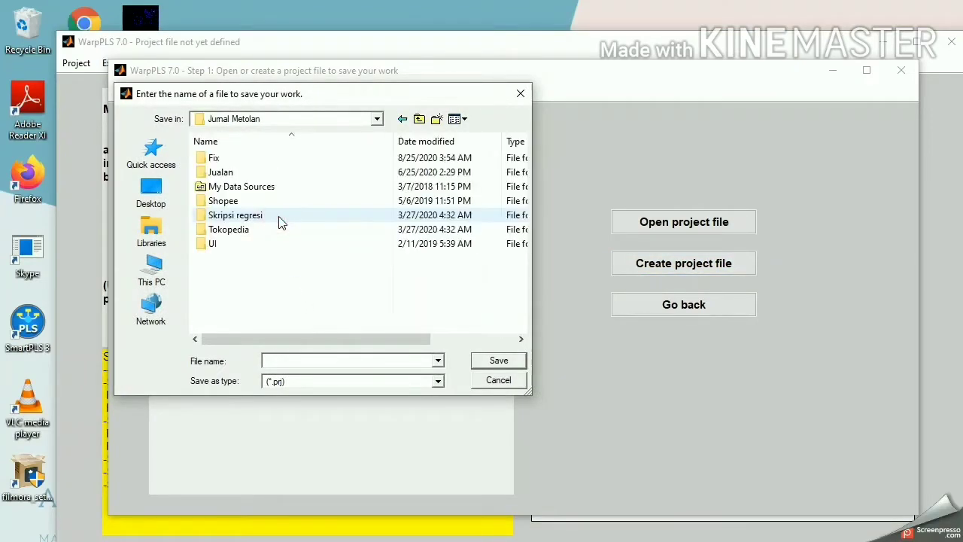
pyautogui.doubleClick(276, 159)
pyautogui.doubleClick(274, 172)
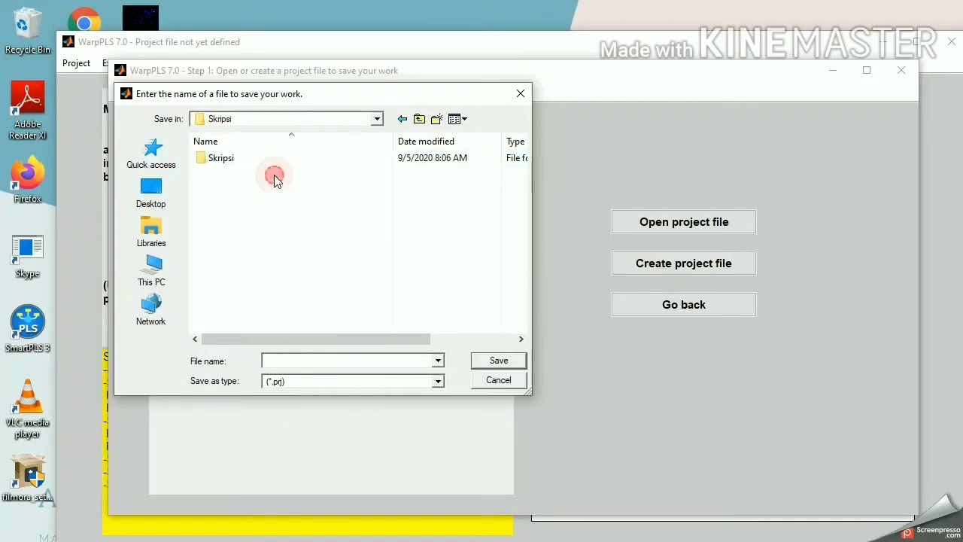
pyautogui.doubleClick(273, 158)
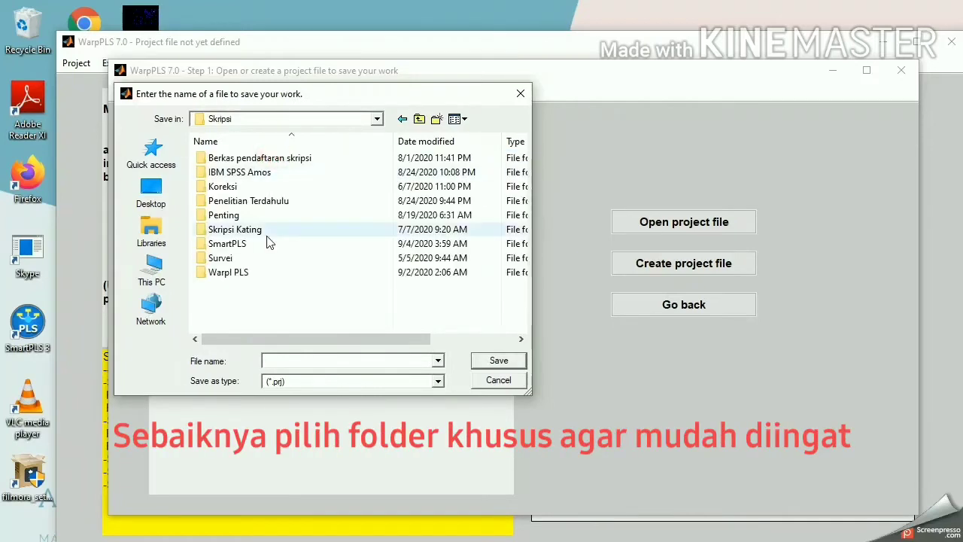
pyautogui.doubleClick(266, 272)
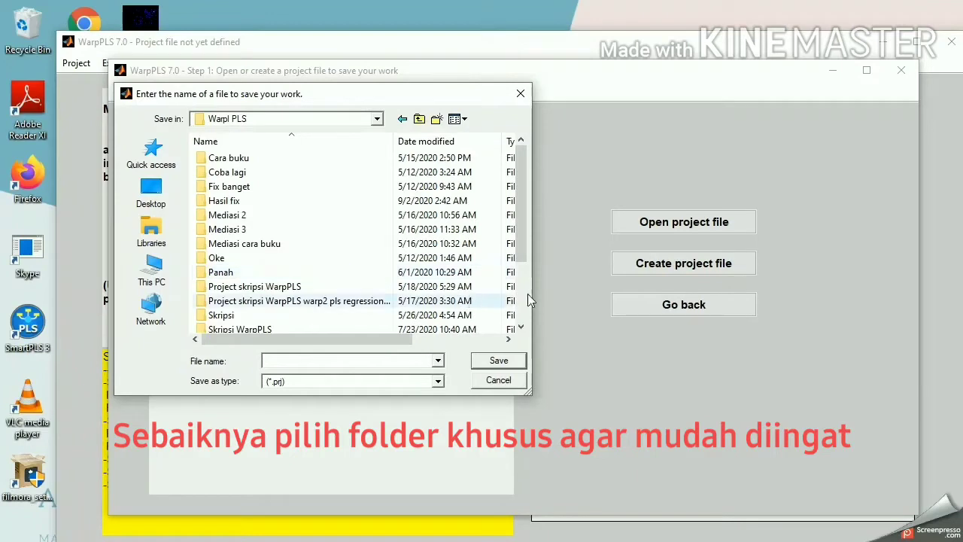
pyautogui.scroll(-2, 523, 310)
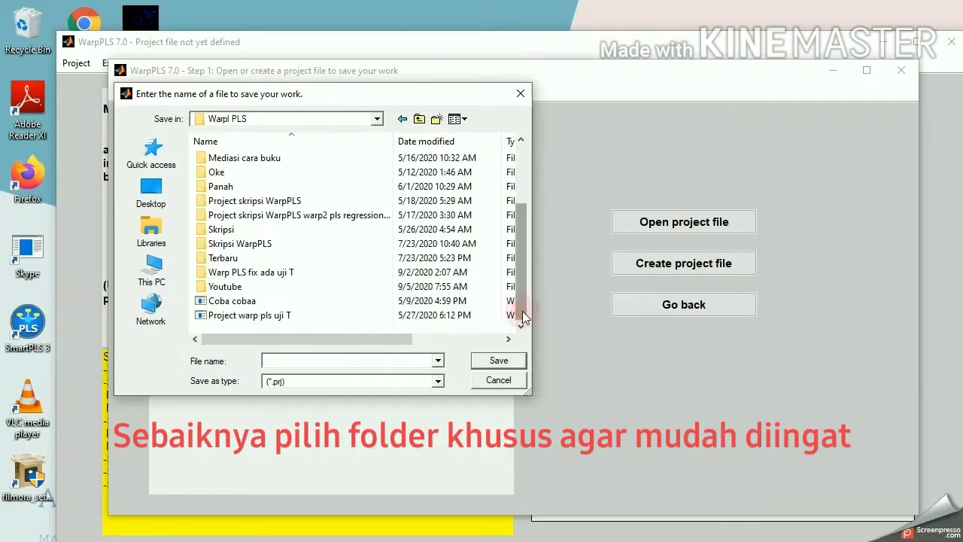
pyautogui.doubleClick(386, 287)
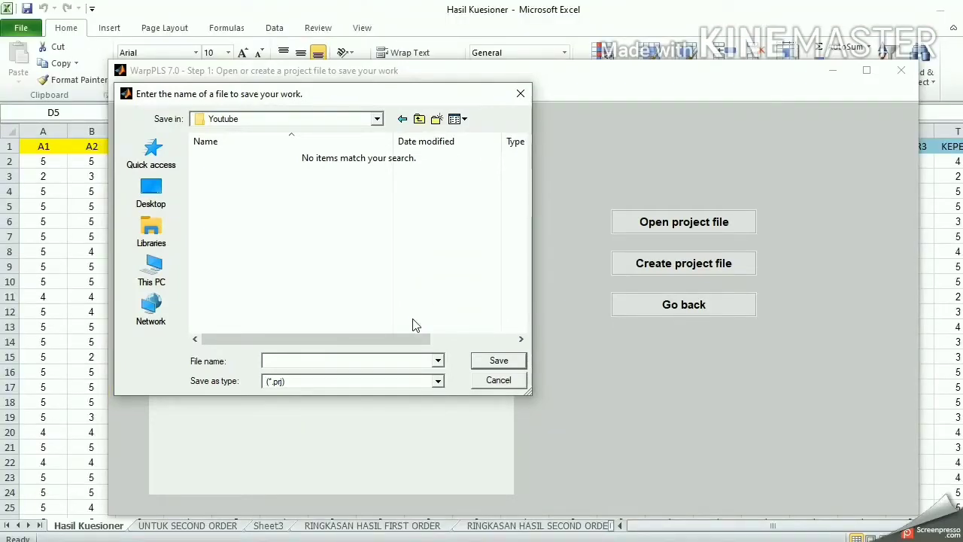
pyautogui.click(379, 361)
pyautogui.write('Project 1')
pyautogui.click(490, 363)
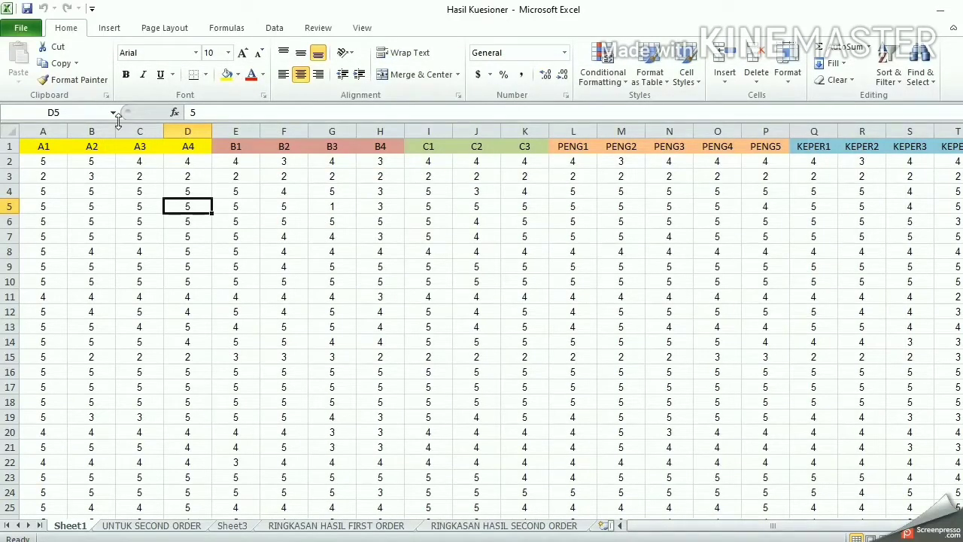
# In Excel, save only the active questionnaire sheet as Hasil Kuesioner in Text (Tab delimited) format in the Youtube folder.
pyautogui.click(25, 30)
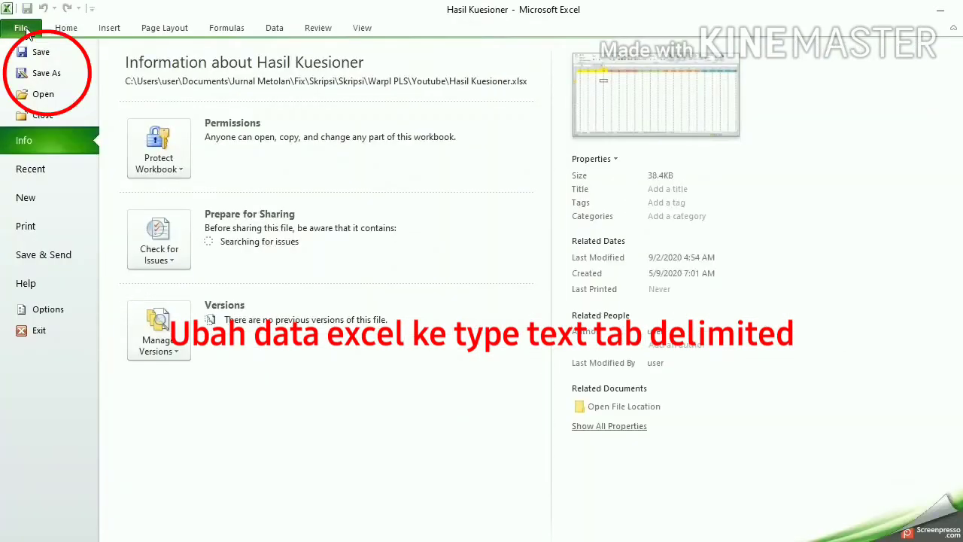
pyautogui.click(45, 78)
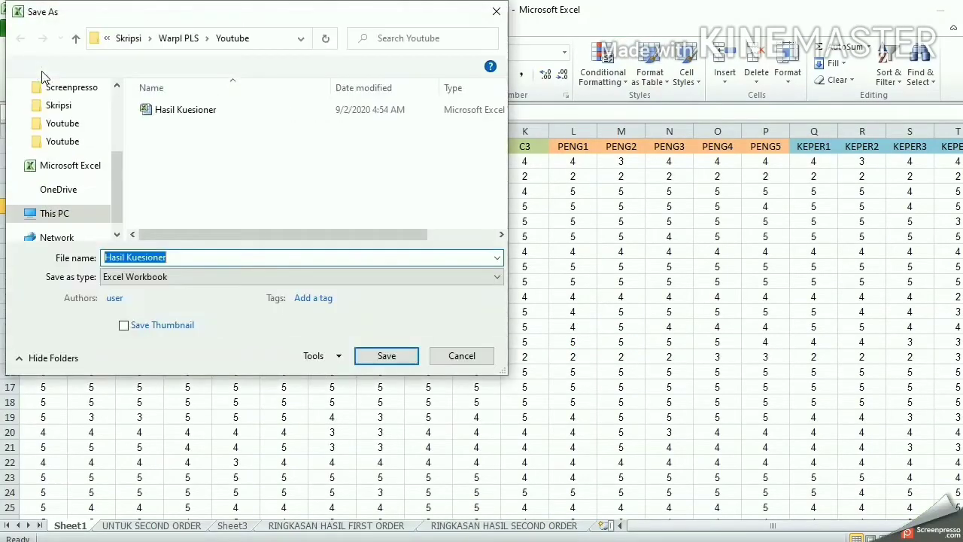
pyautogui.click(175, 258)
pyautogui.click(179, 277)
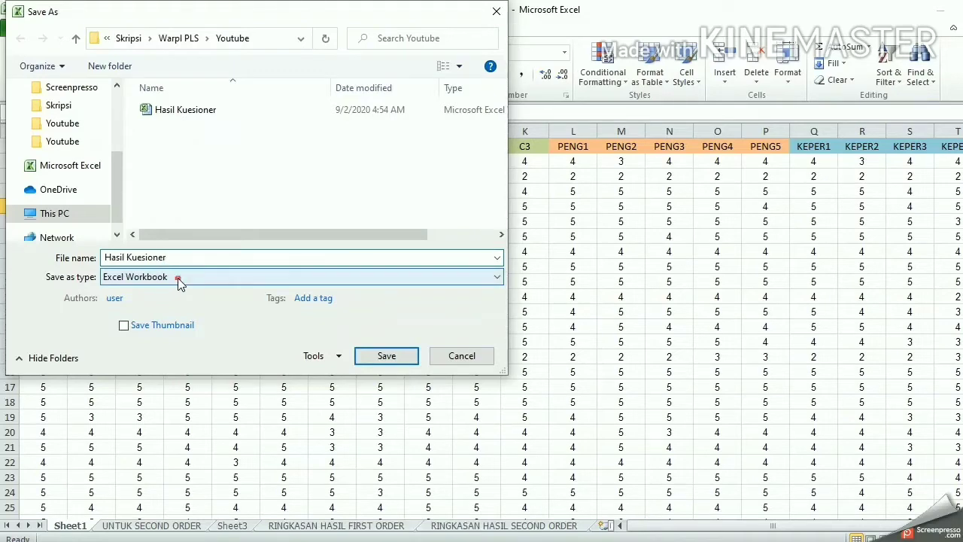
pyautogui.click(177, 277)
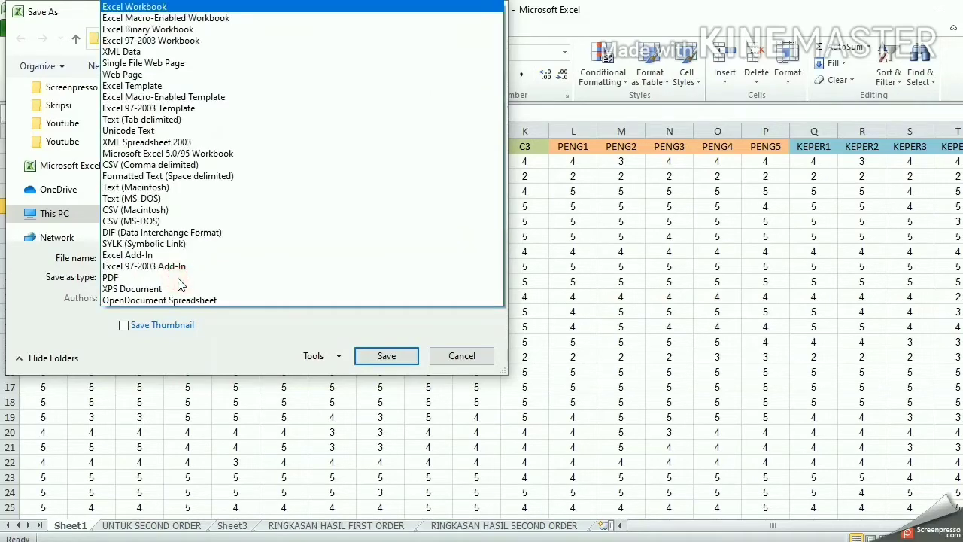
pyautogui.click(172, 122)
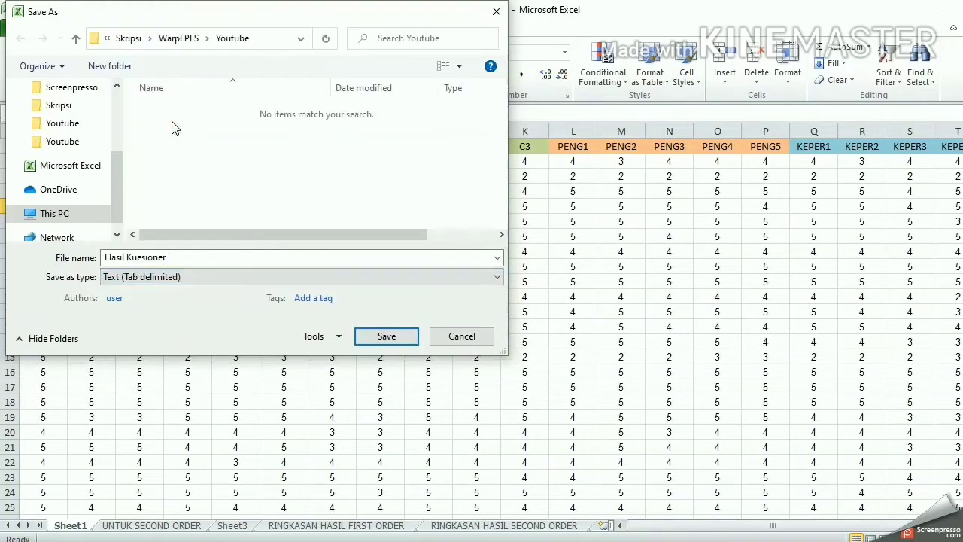
pyautogui.click(384, 337)
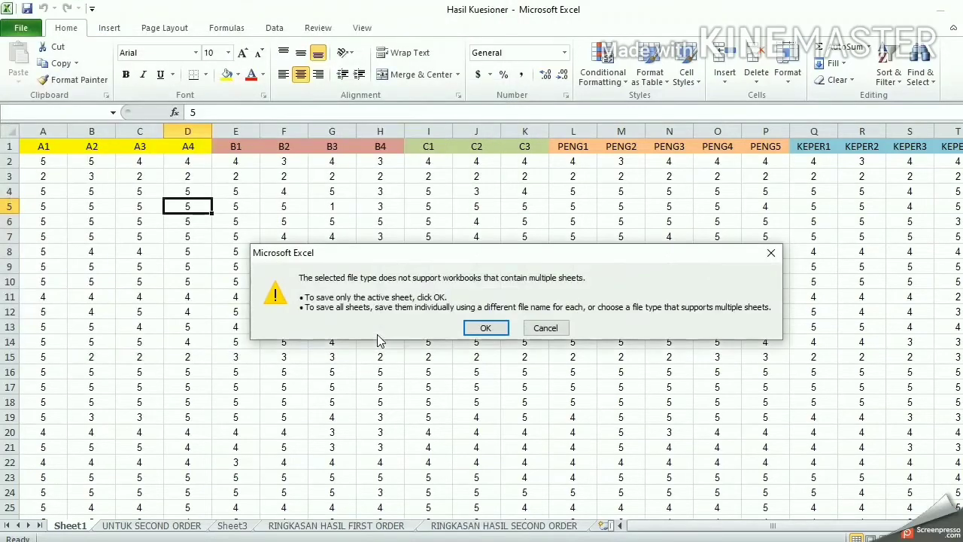
pyautogui.click(472, 332)
pyautogui.click(456, 332)
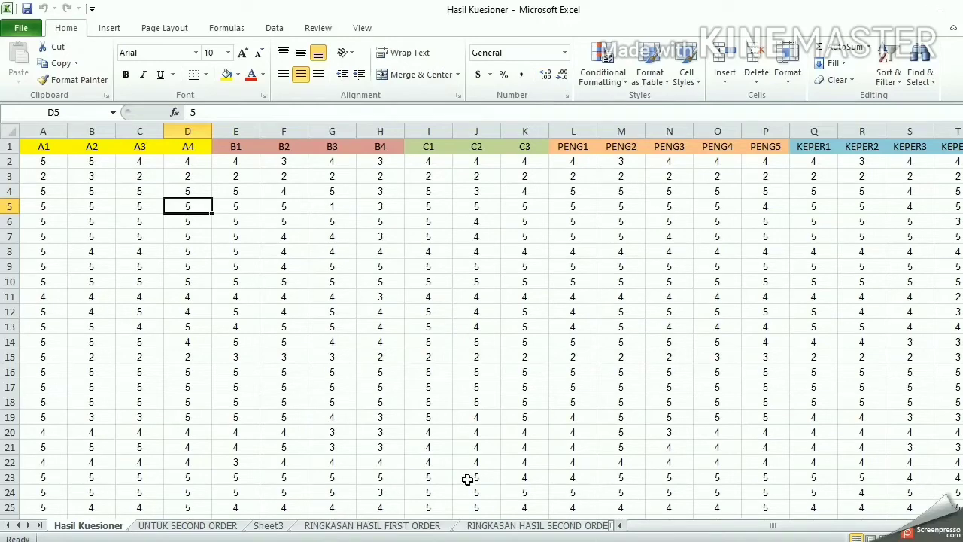
# In WarpPLS, import the Hasil Kuesioner text file as the Step 2 raw data, keeping the Import Wizard's default options.
pyautogui.click(648, 541)
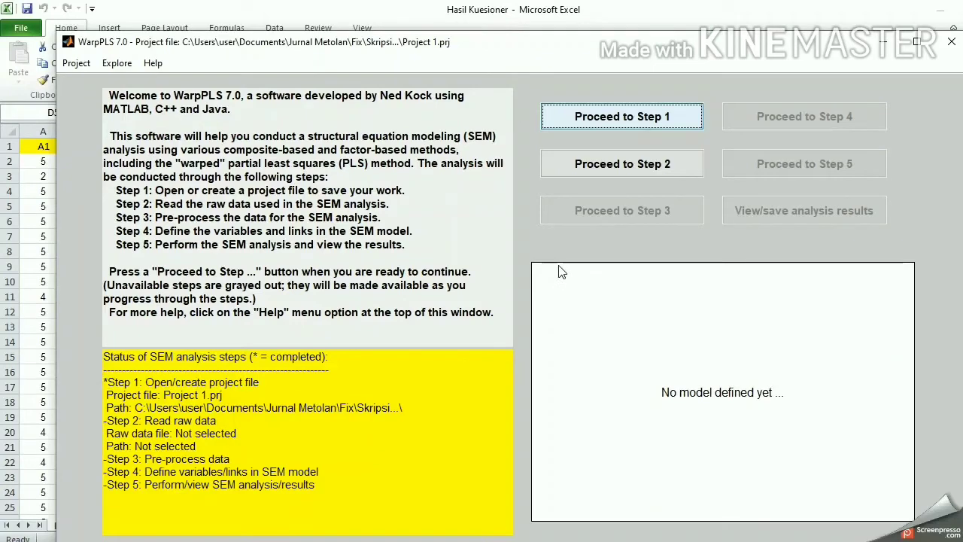
pyautogui.click(577, 164)
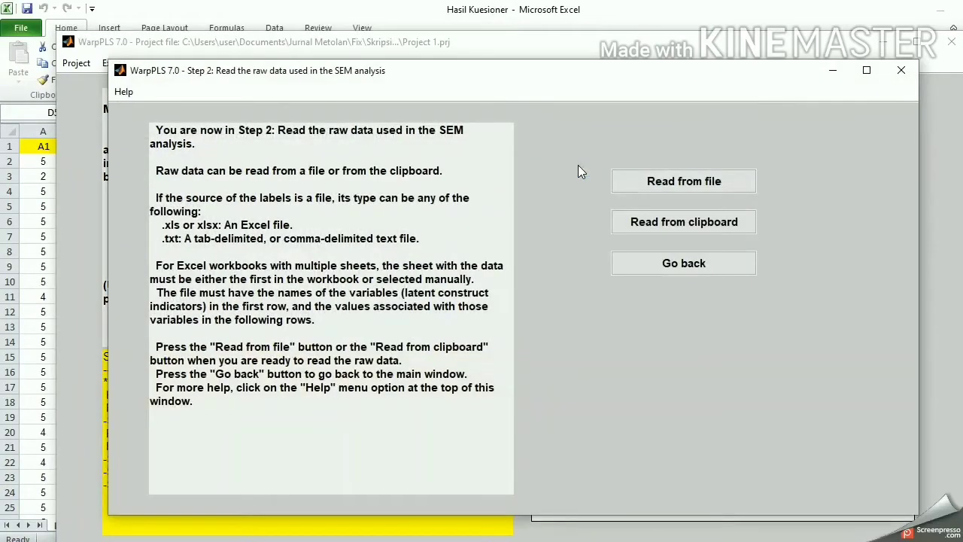
pyautogui.click(639, 184)
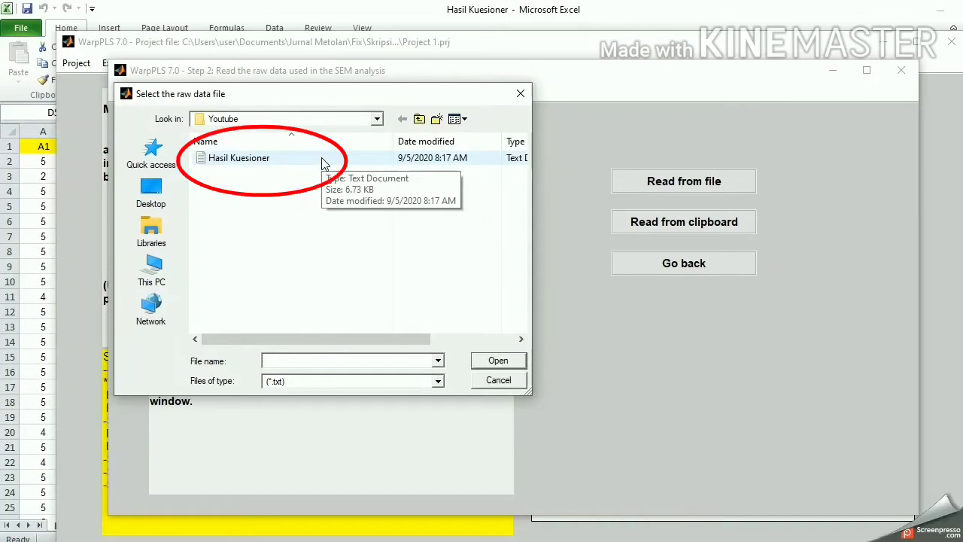
pyautogui.click(322, 160)
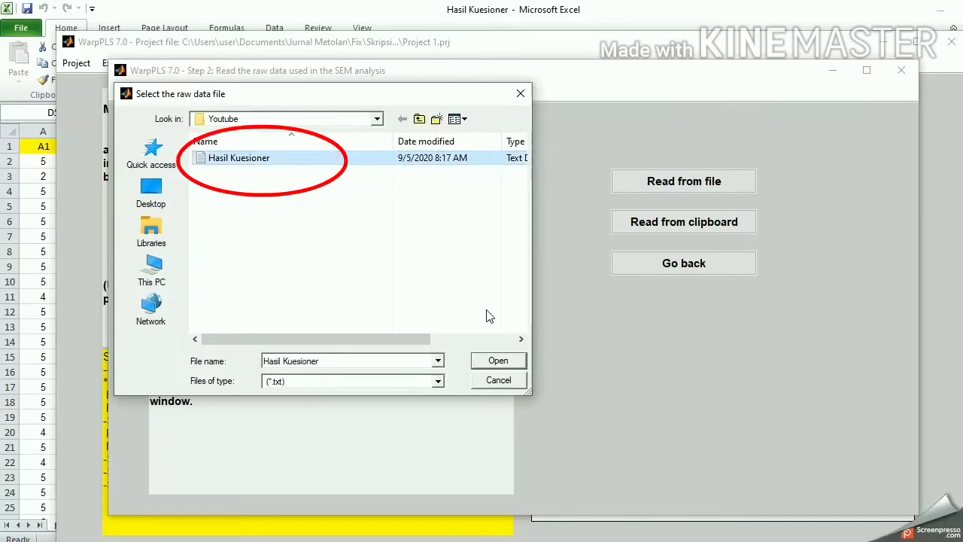
pyautogui.click(493, 364)
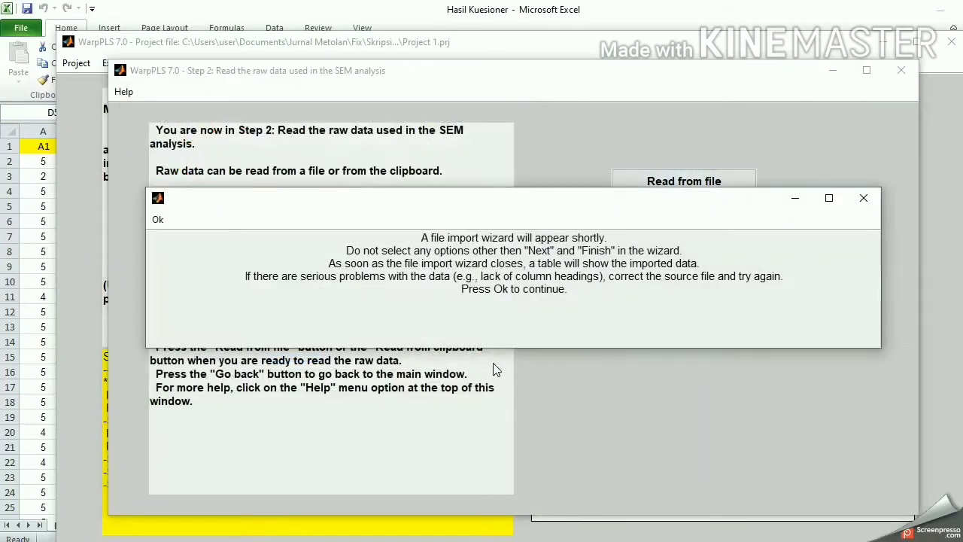
pyautogui.click(150, 220)
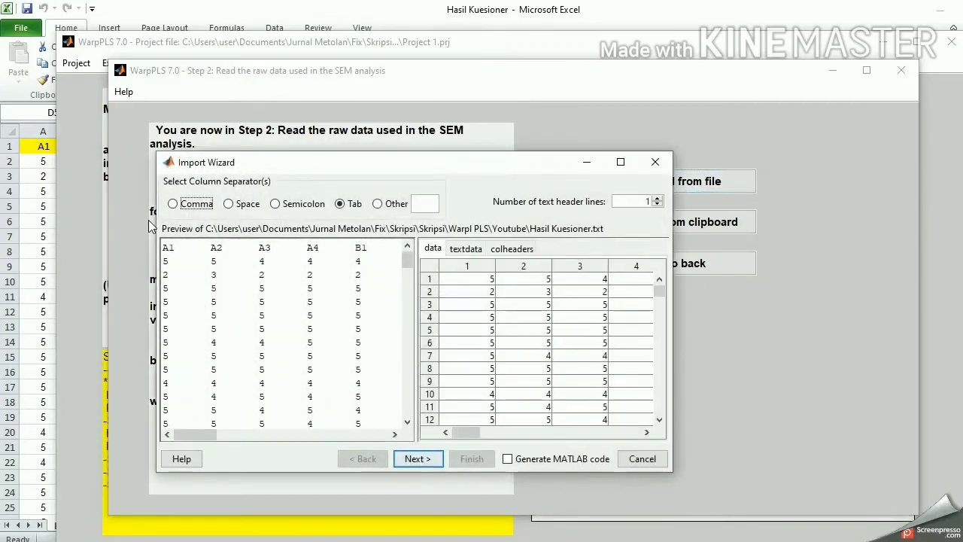
pyautogui.click(413, 458)
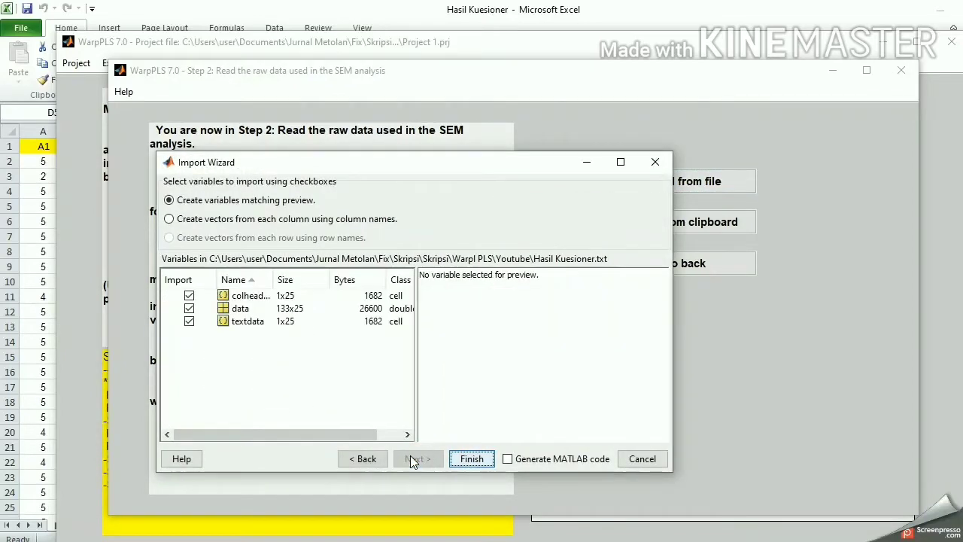
pyautogui.click(468, 460)
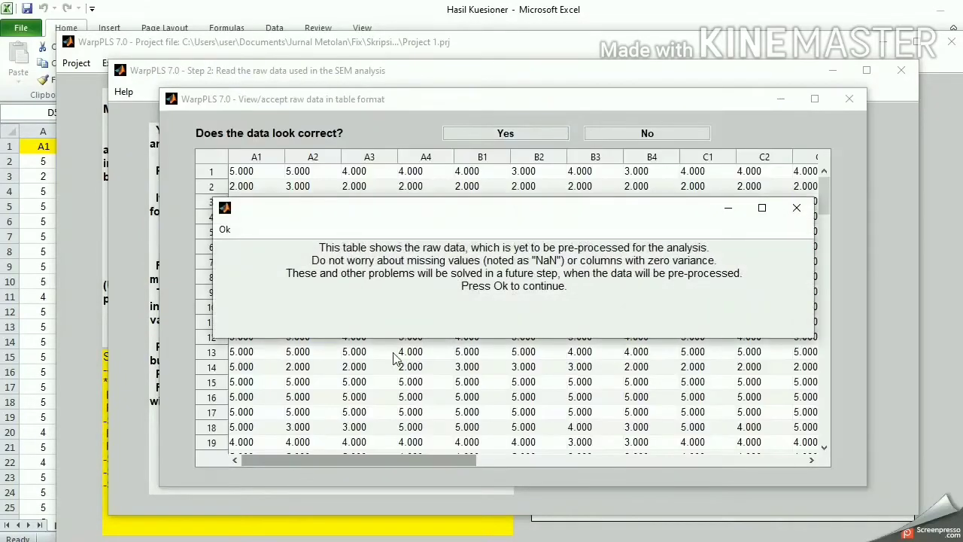
pyautogui.click(225, 229)
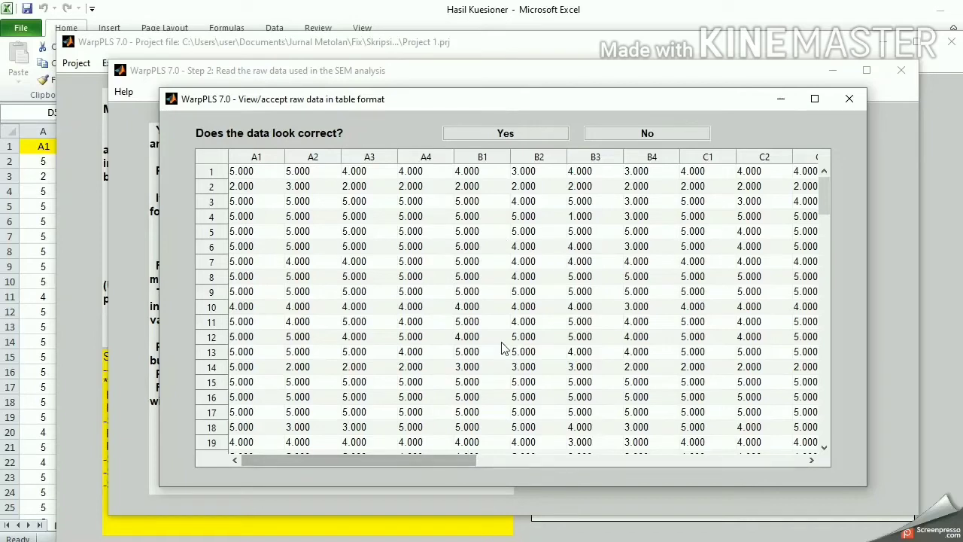
# Review the imported raw data table across its rows and columns, accept it as correct, and acknowledge the file-read message.
pyautogui.click(824, 419)
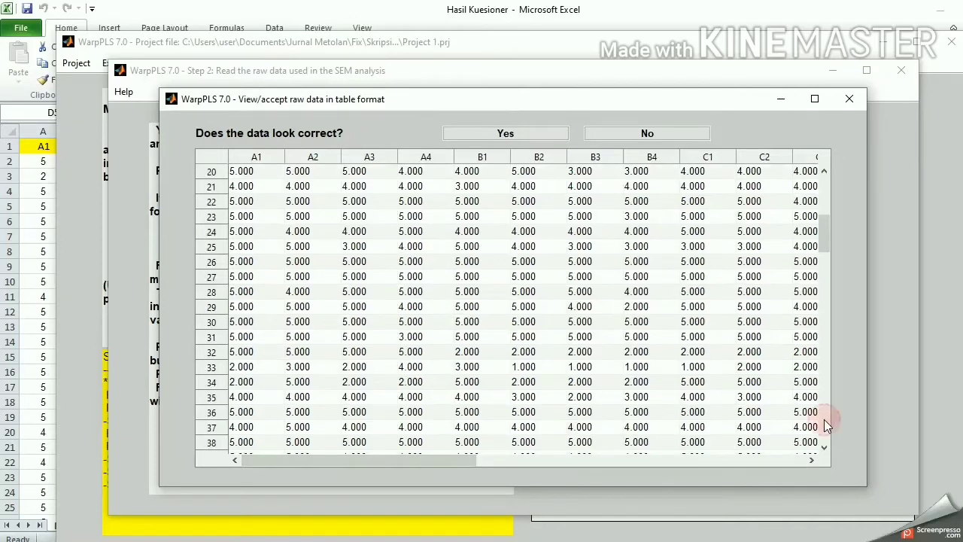
pyautogui.click(788, 459)
pyautogui.click(825, 198)
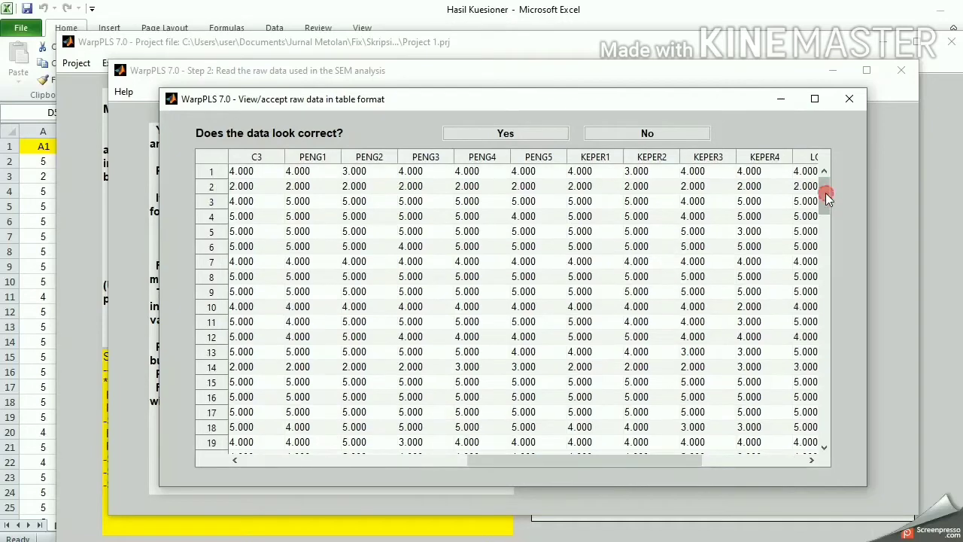
pyautogui.click(494, 138)
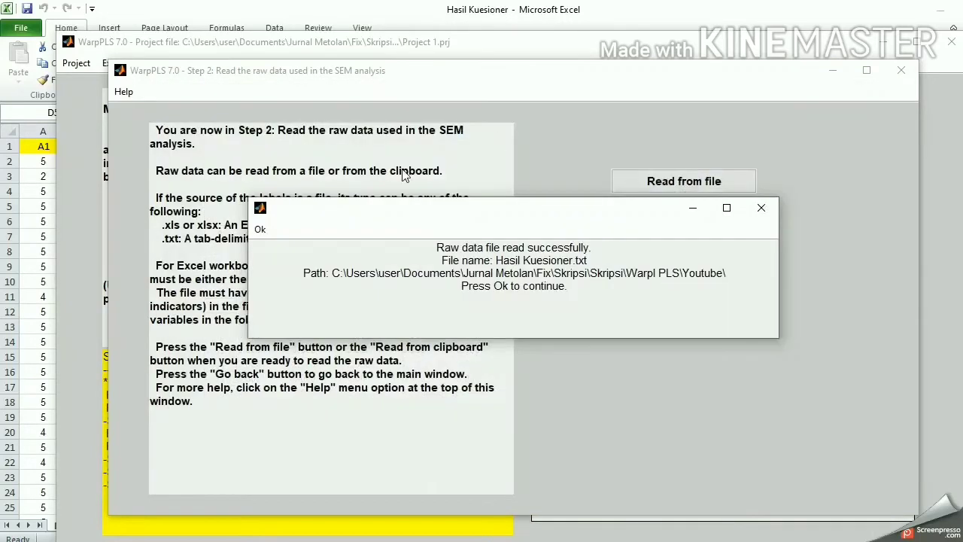
pyautogui.click(259, 229)
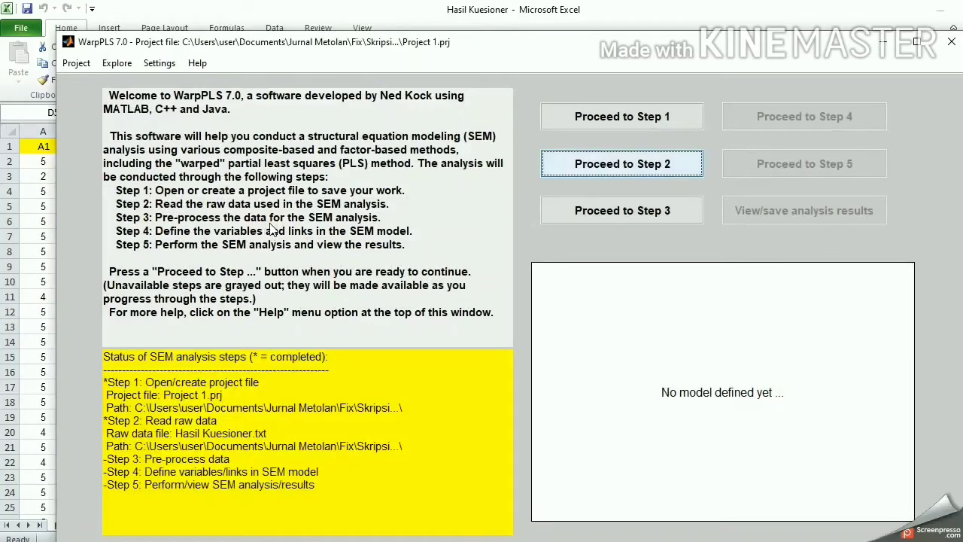
# Run the Step 3 data pre-processing, then close its results report and the note about standardized data.
pyautogui.click(596, 213)
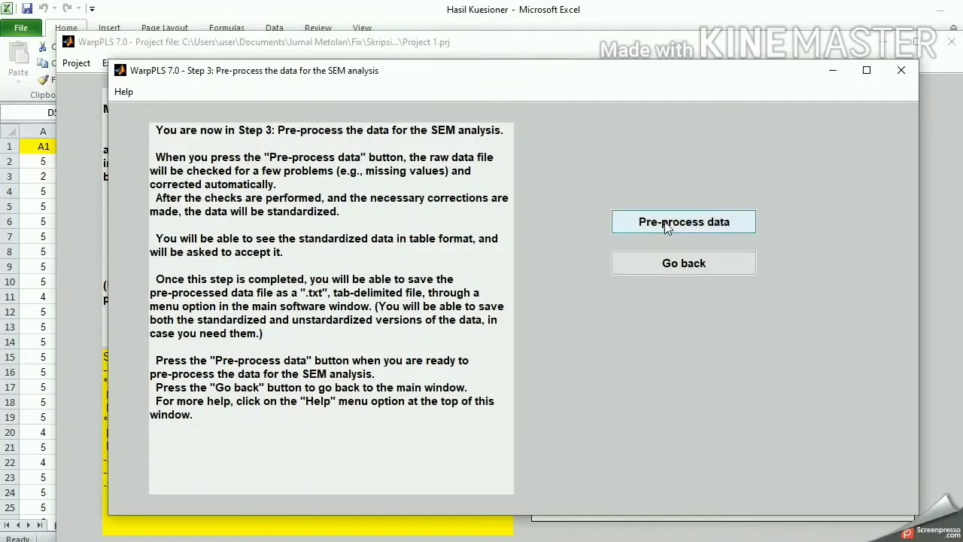
pyautogui.click(666, 225)
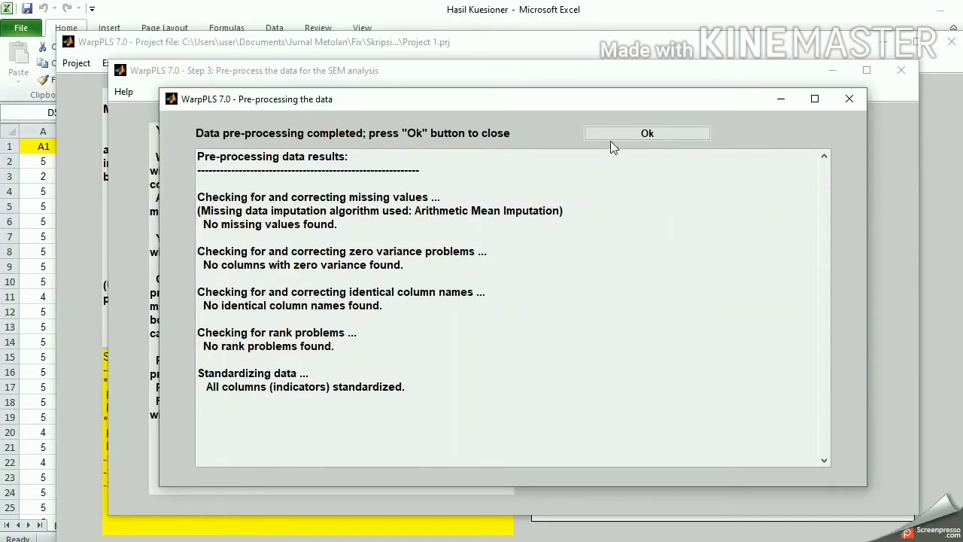
pyautogui.click(629, 133)
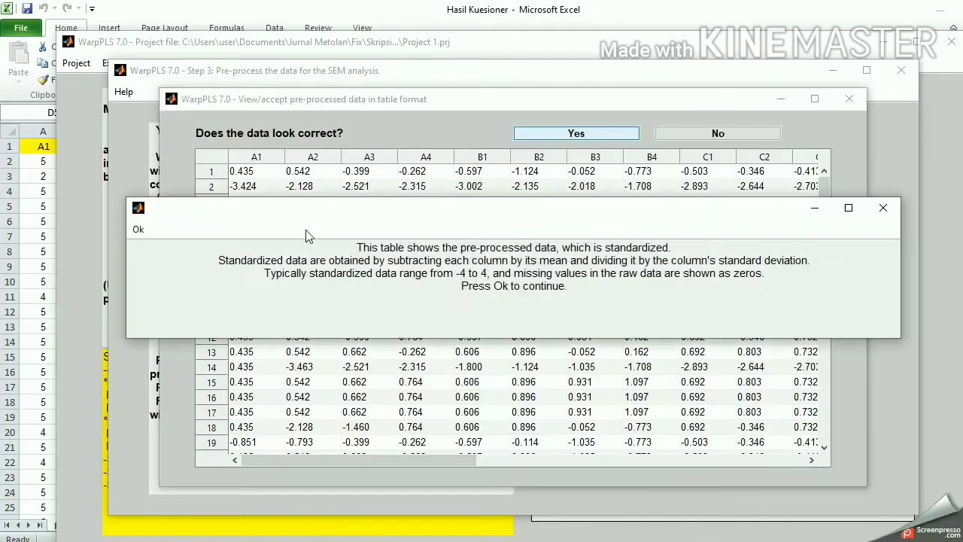
pyautogui.click(142, 232)
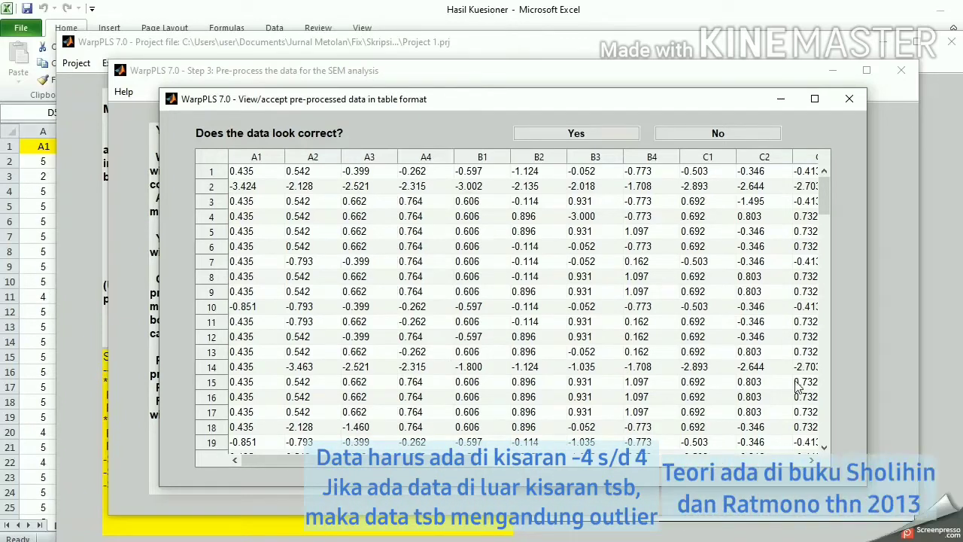
# Examine the standardized data across all rows and indicator columns for values outside the -4 to 4 range.
pyautogui.scroll(-13, 824, 420)
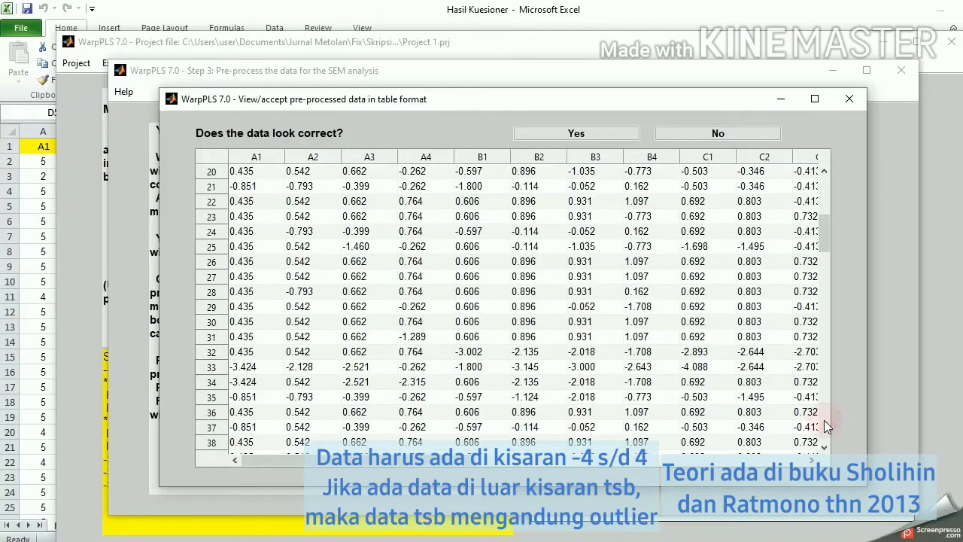
pyautogui.click(794, 459)
pyautogui.click(794, 460)
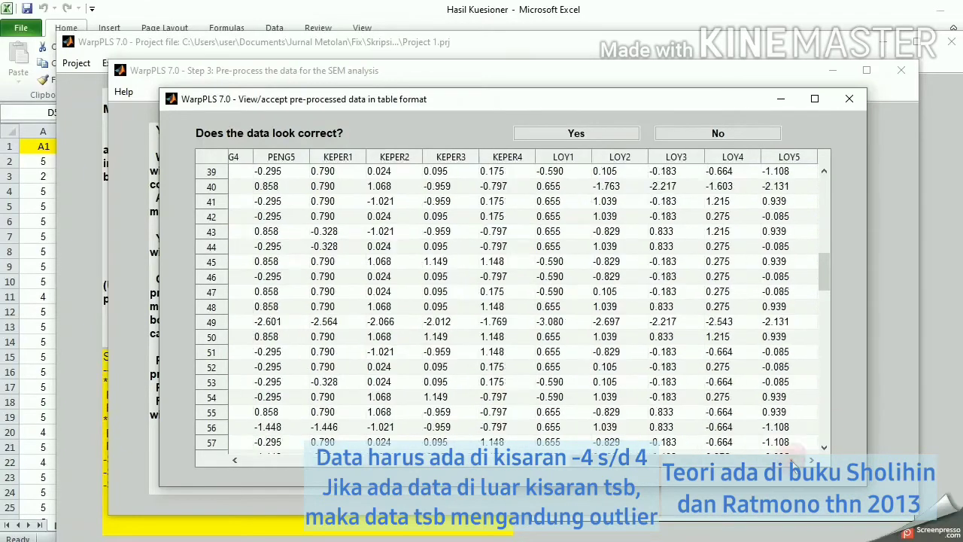
pyautogui.click(823, 415)
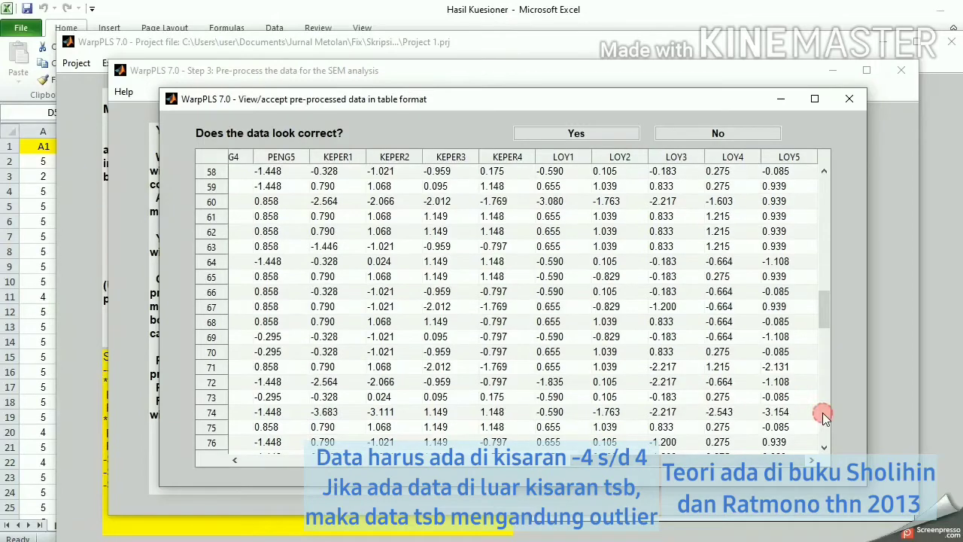
pyautogui.click(823, 415)
pyautogui.click(823, 415)
pyautogui.click(823, 415)
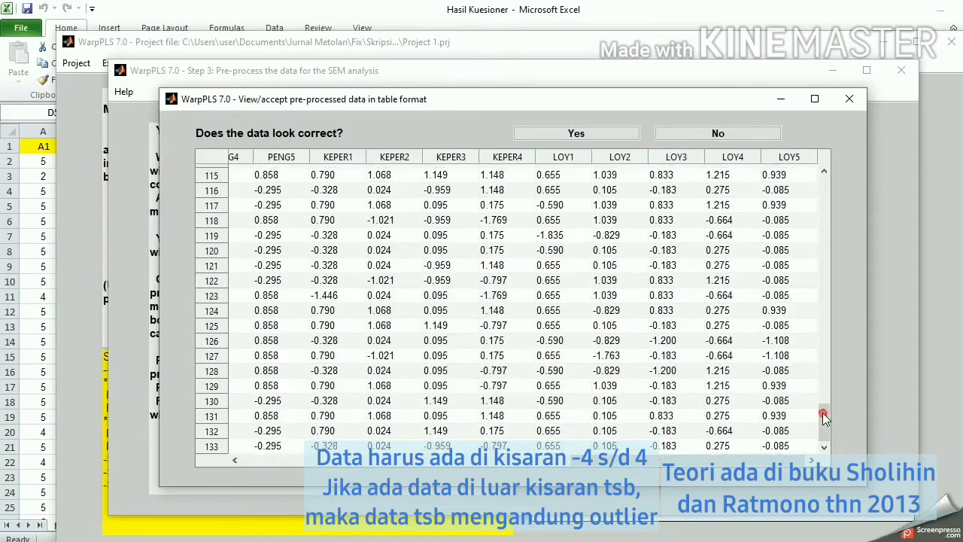
pyautogui.click(822, 248)
pyautogui.click(822, 248)
pyautogui.click(822, 247)
pyautogui.click(821, 247)
pyautogui.click(822, 248)
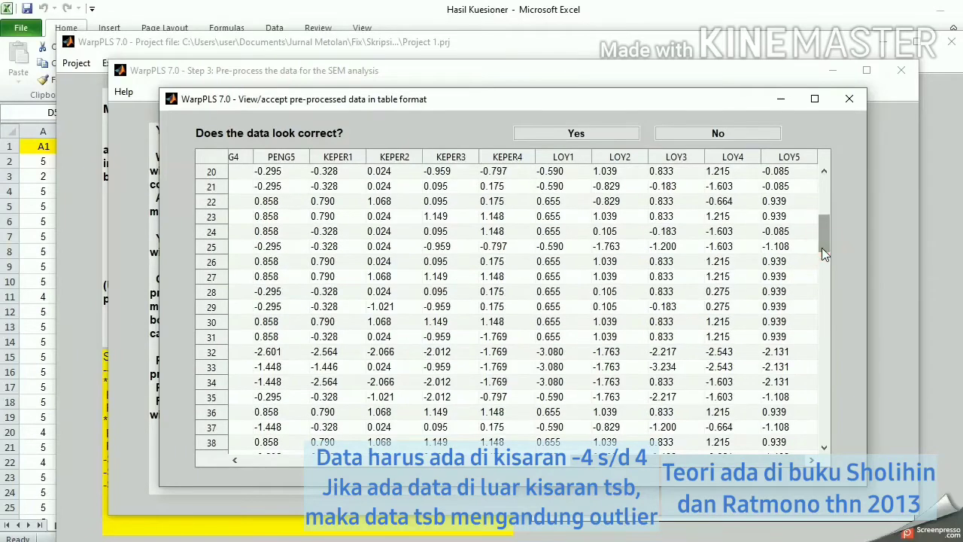
# Accept the pre-processed data and open the Step 4 editor for defining the SEM model.
pyautogui.click(576, 137)
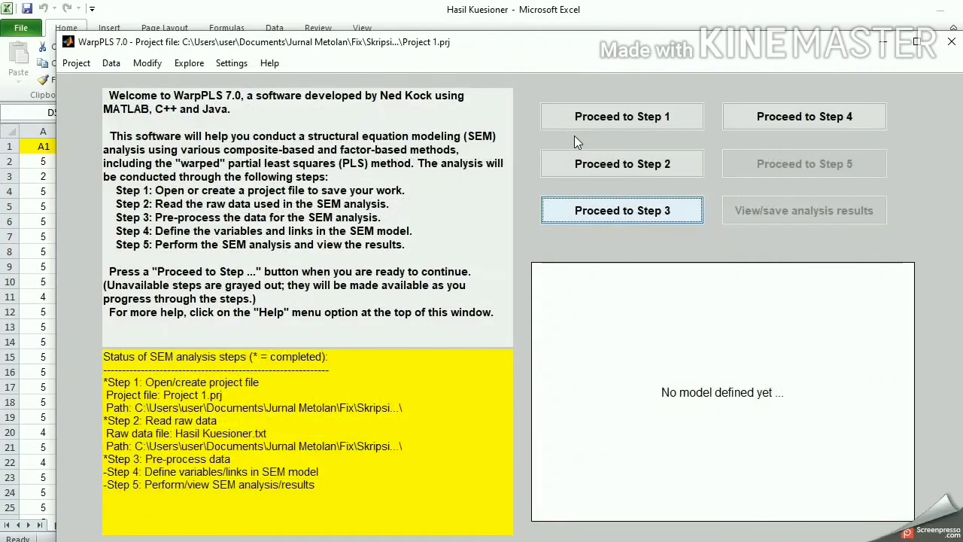
pyautogui.click(790, 119)
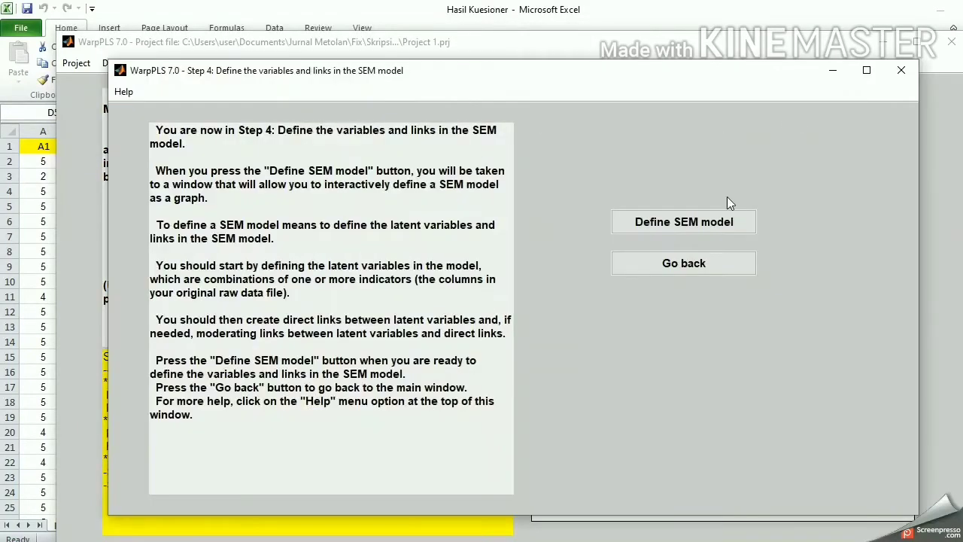
pyautogui.click(712, 222)
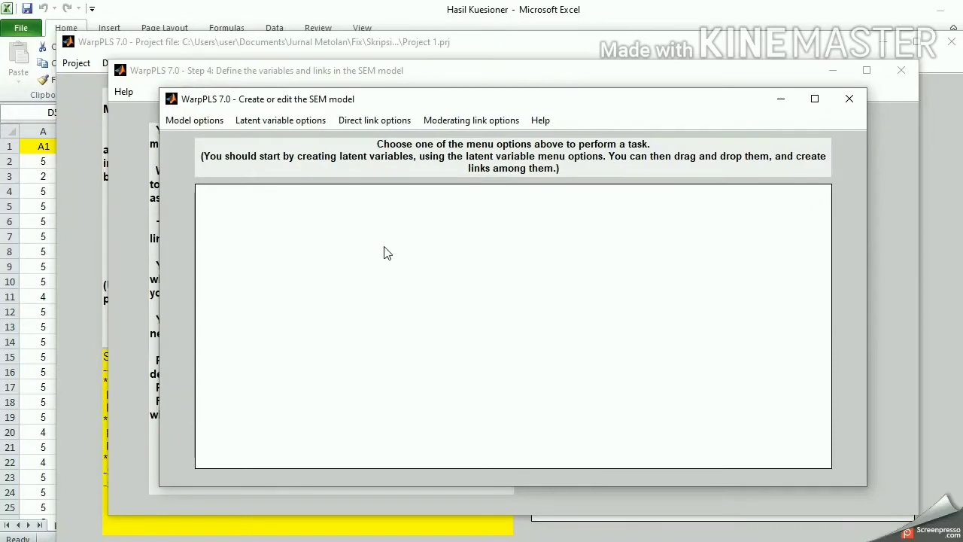
# Create a latent variable near the middle of the model canvas and add indicators A1, A2, A3 and A4.
pyautogui.click(296, 124)
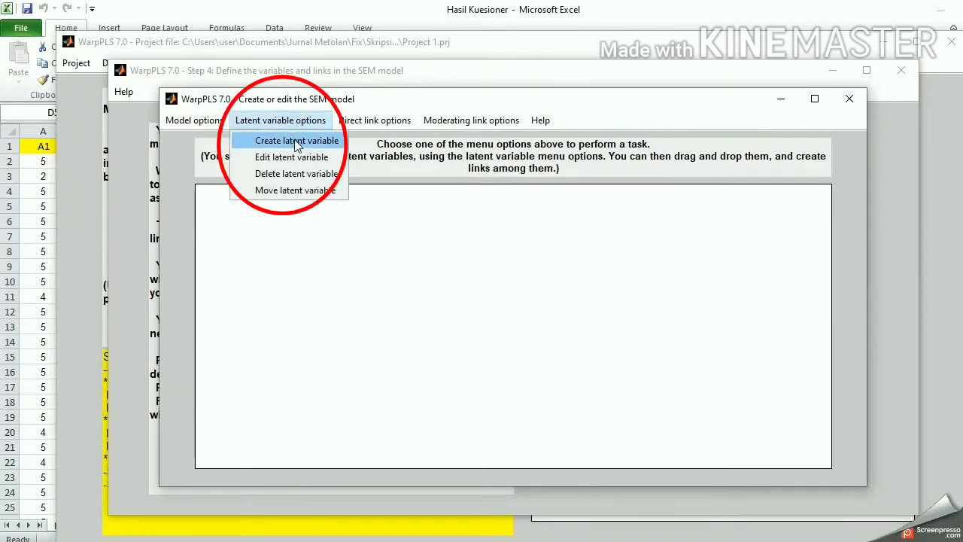
pyautogui.click(297, 141)
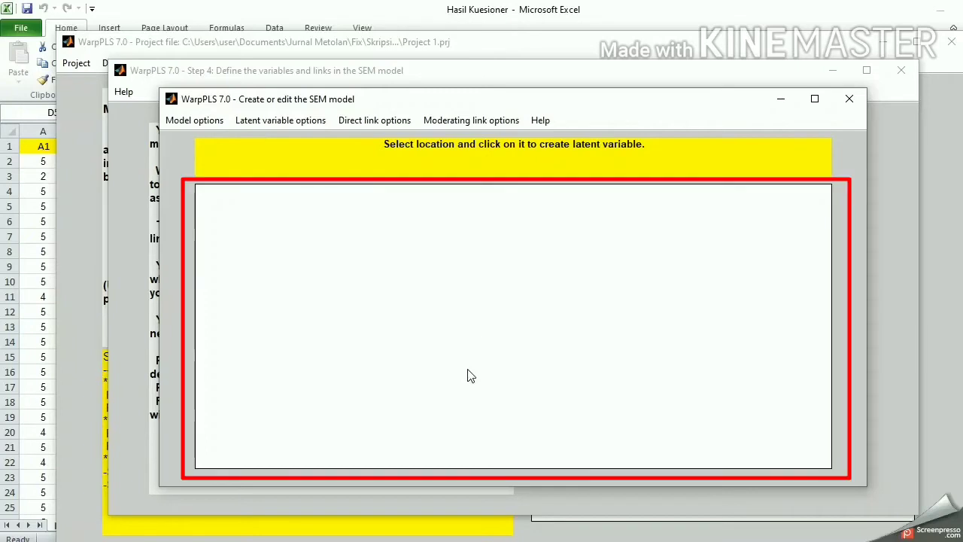
pyautogui.click(504, 340)
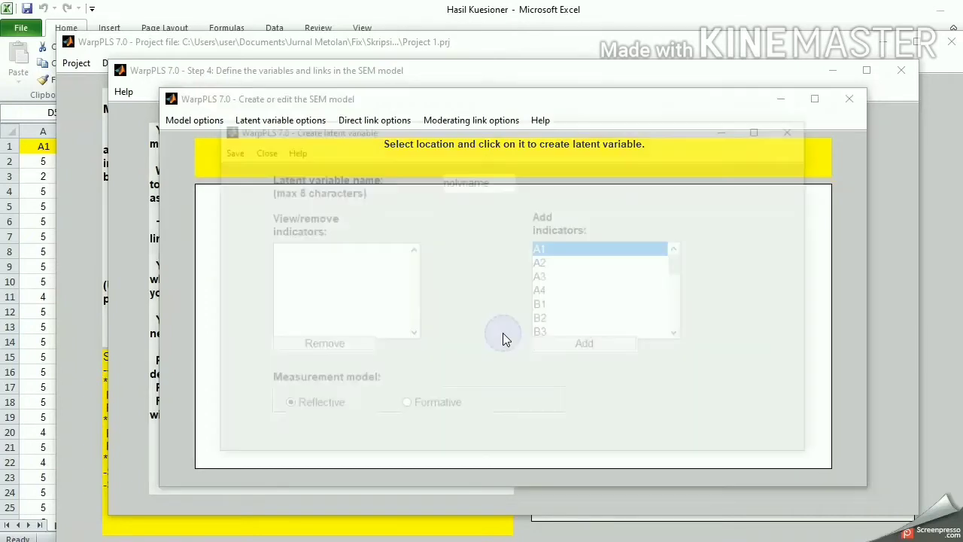
pyautogui.click(564, 348)
pyautogui.click(563, 349)
pyautogui.click(564, 348)
pyautogui.click(563, 348)
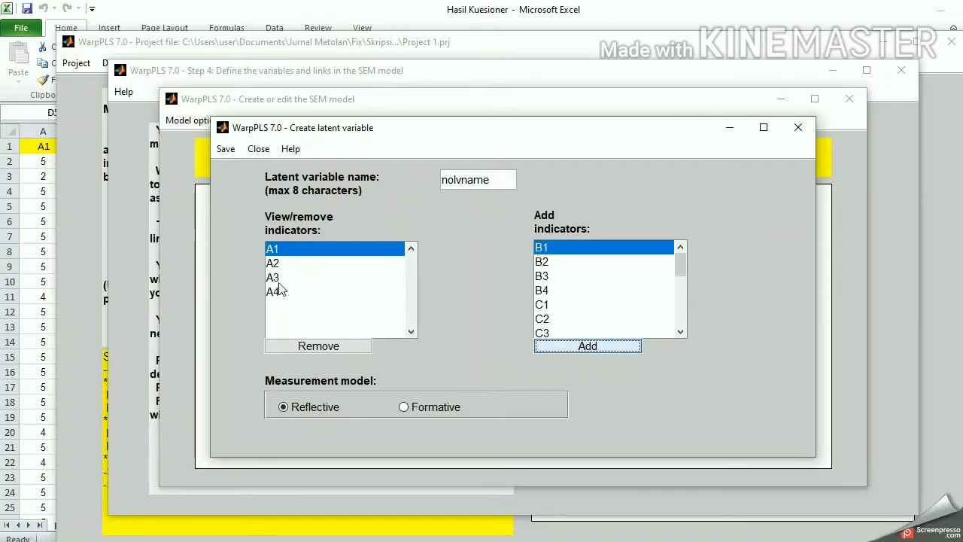
# Save the latent variable as A with the Reflective measurement model and move it up and left of the canvas centre.
pyautogui.click(489, 178)
pyautogui.press('BackSpace')
pyautogui.press('BackSpace')
pyautogui.press('BackSpace')
pyautogui.press('BackSpace')
pyautogui.press('BackSpace')
pyautogui.press('BackSpace')
pyautogui.press('BackSpace')
pyautogui.press('BackSpace')
pyautogui.write('A')
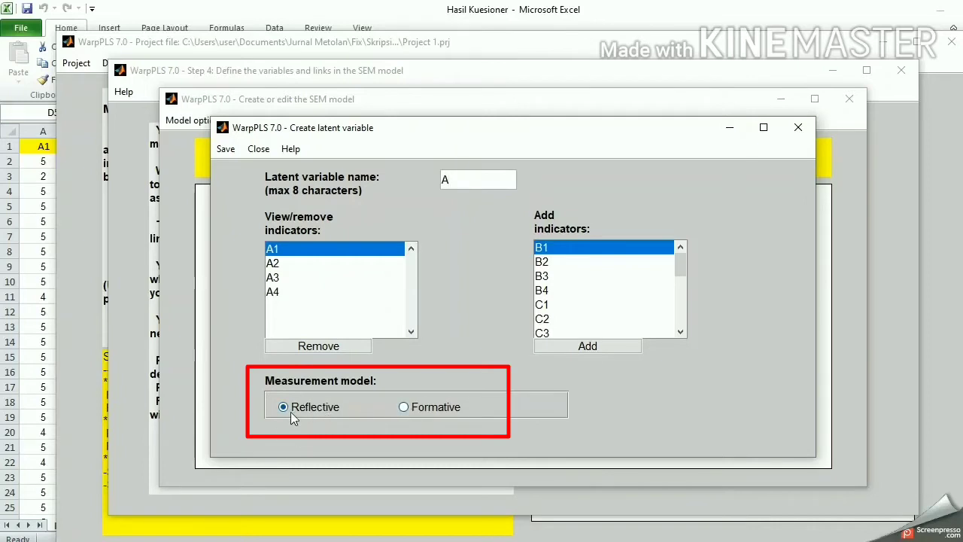
pyautogui.click(227, 149)
pyautogui.click(242, 169)
pyautogui.moveTo(509, 346); pyautogui.dragTo(423, 292)
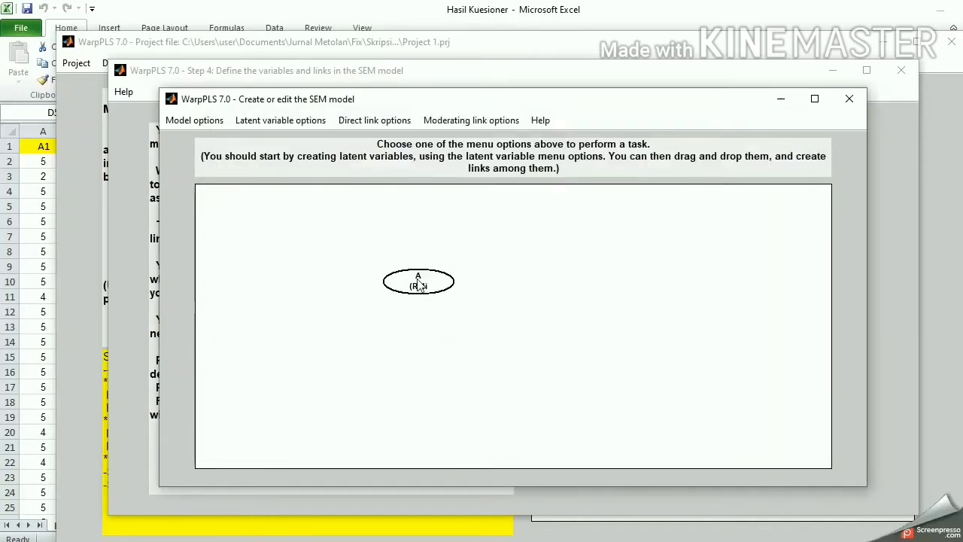
# Create a second latent variable below and to the right of A, adding indicators B1, B2, B3 and B4.
pyautogui.click(271, 123)
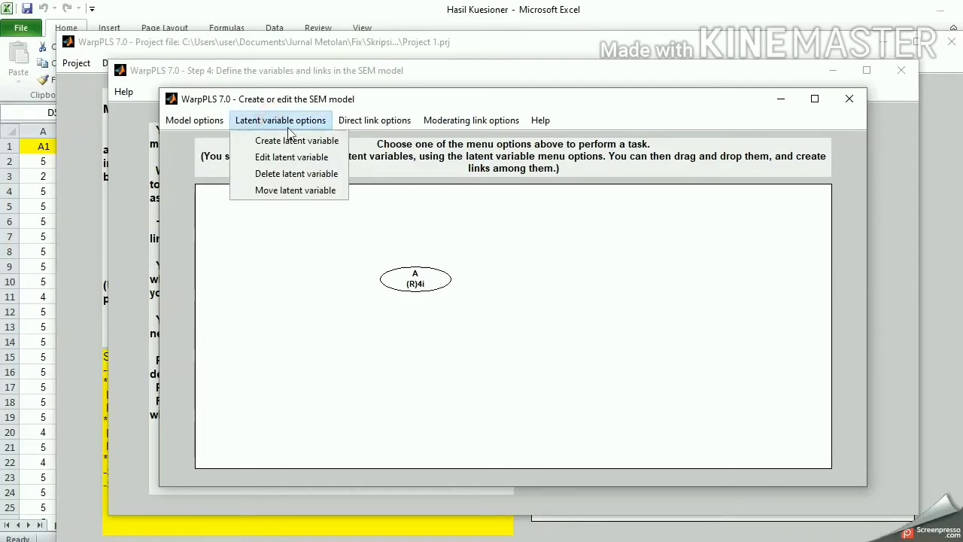
pyautogui.click(294, 141)
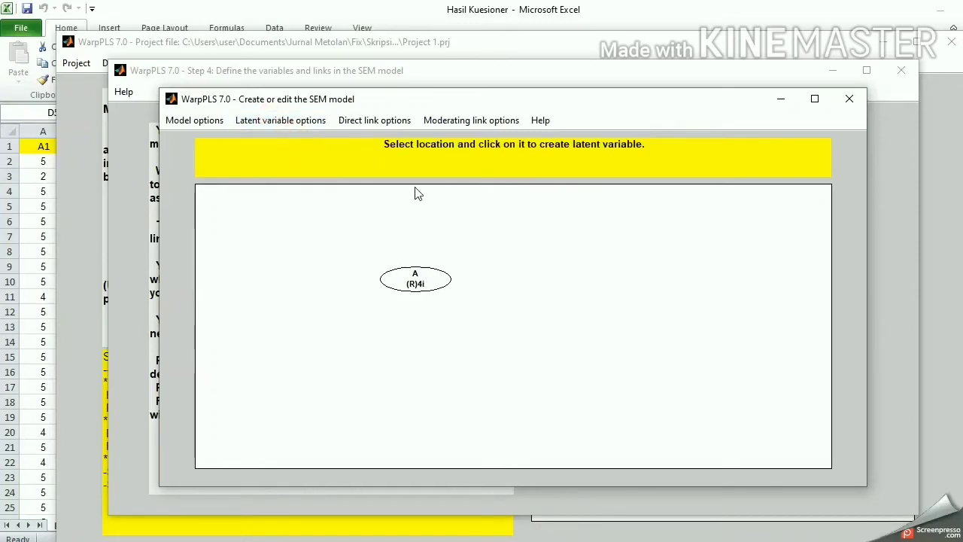
pyautogui.click(557, 331)
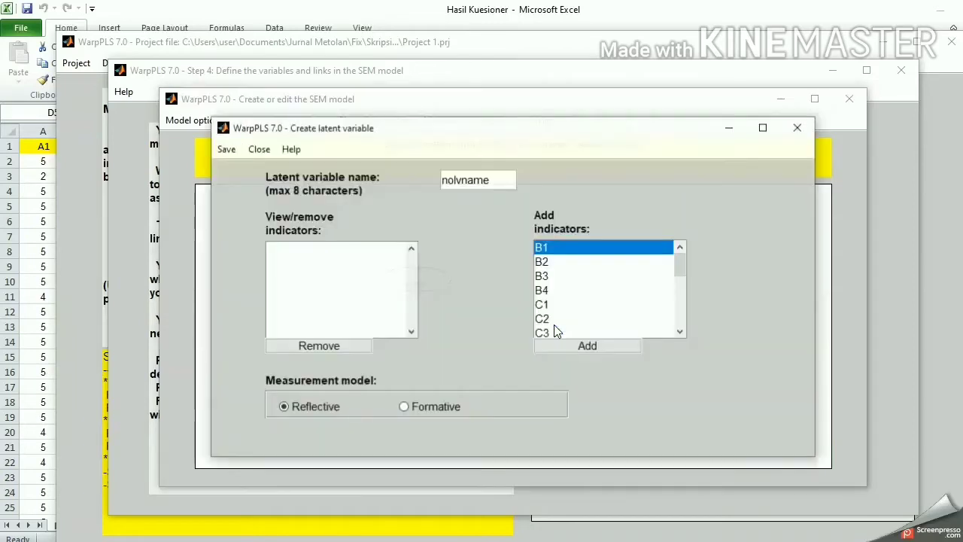
pyautogui.click(563, 346)
pyautogui.click(563, 346)
pyautogui.click(563, 346)
pyautogui.click(562, 347)
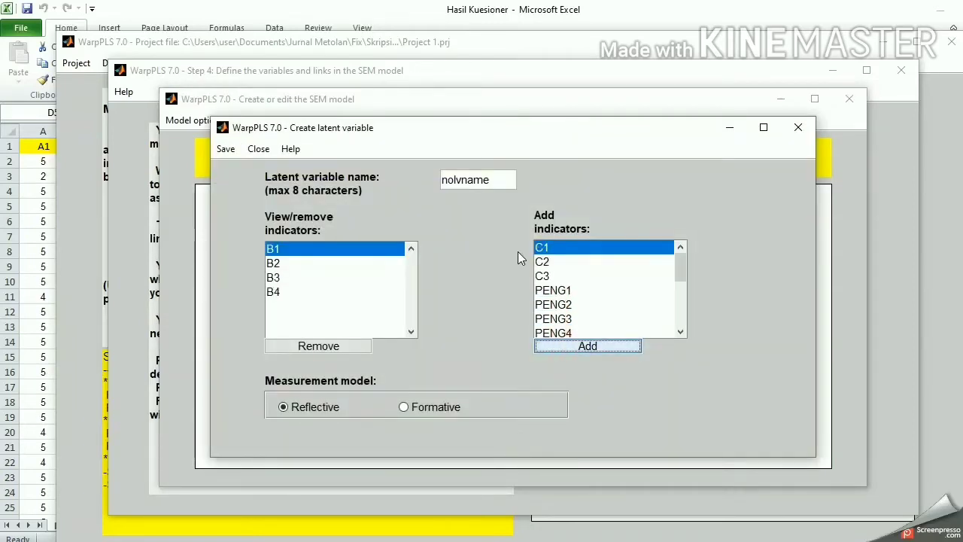
# Save the new latent variable as B with the Reflective model and place it beside A, roughly level with it.
pyautogui.click(492, 178)
pyautogui.press('BackSpace')
pyautogui.press('BackSpace')
pyautogui.press('BackSpace')
pyautogui.press('BackSpace')
pyautogui.press('BackSpace')
pyautogui.press('BackSpace')
pyautogui.press('BackSpace')
pyautogui.press('BackSpace')
pyautogui.write('B')
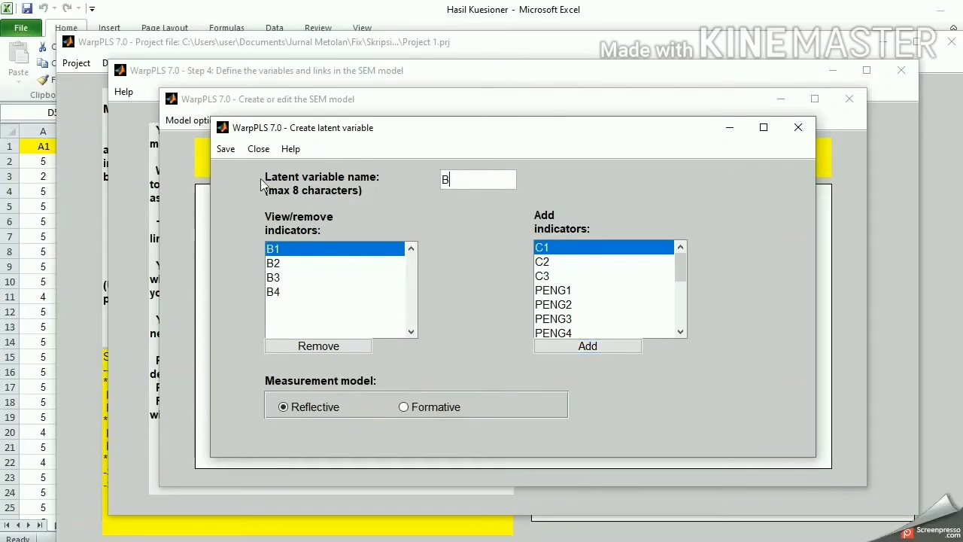
pyautogui.click(225, 148)
pyautogui.click(237, 166)
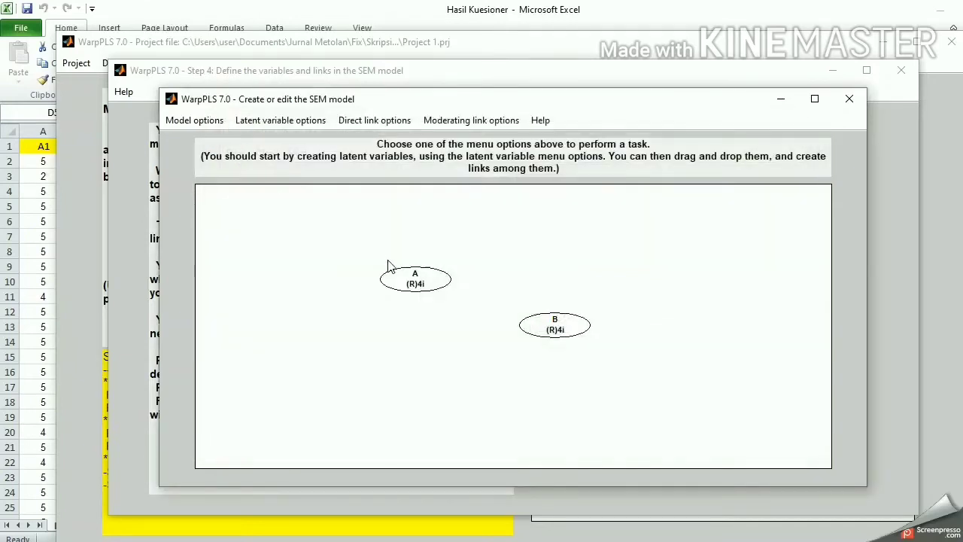
pyautogui.moveTo(555, 326); pyautogui.dragTo(519, 286)
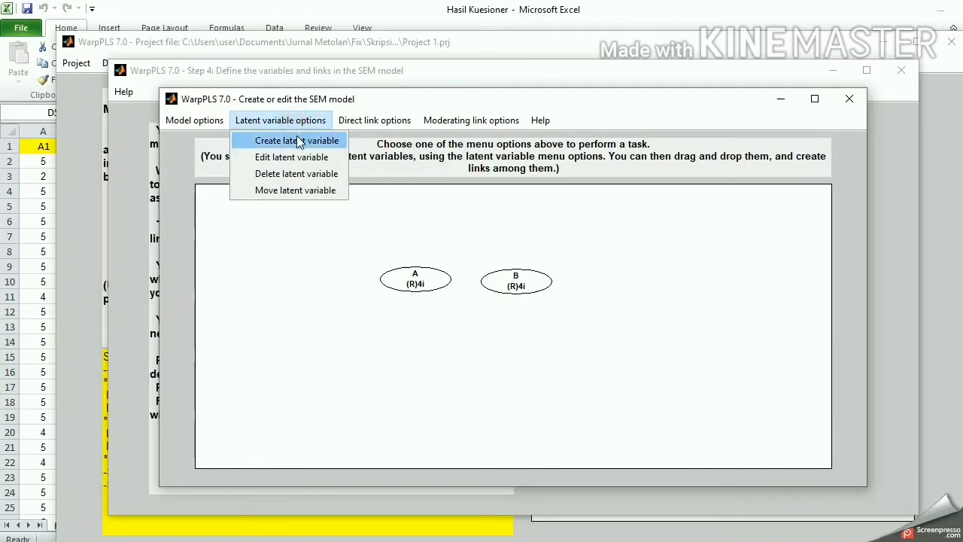
# Create a third latent variable below A and B and add indicators C1, C2 and C3.
pyautogui.click(296, 140)
pyautogui.click(475, 366)
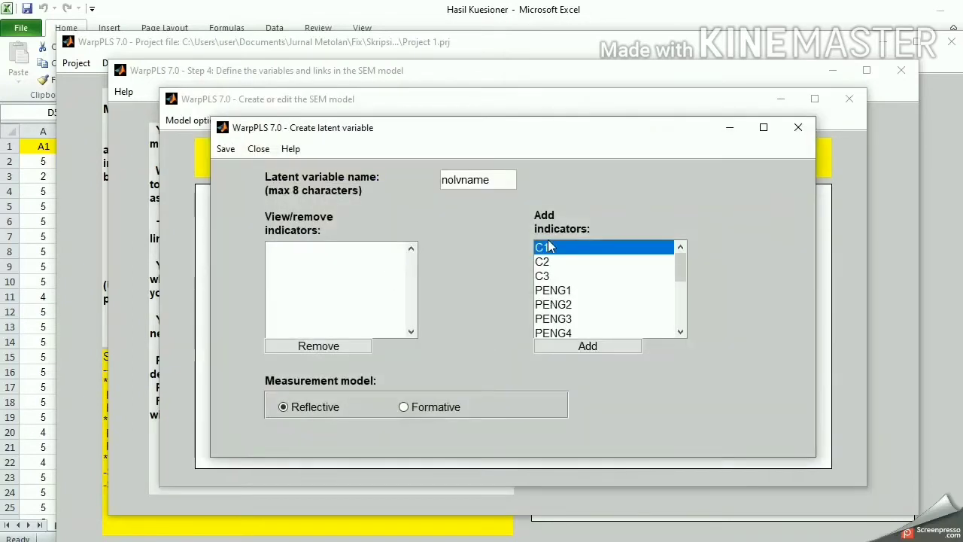
pyautogui.click(548, 348)
pyautogui.doubleClick(549, 348)
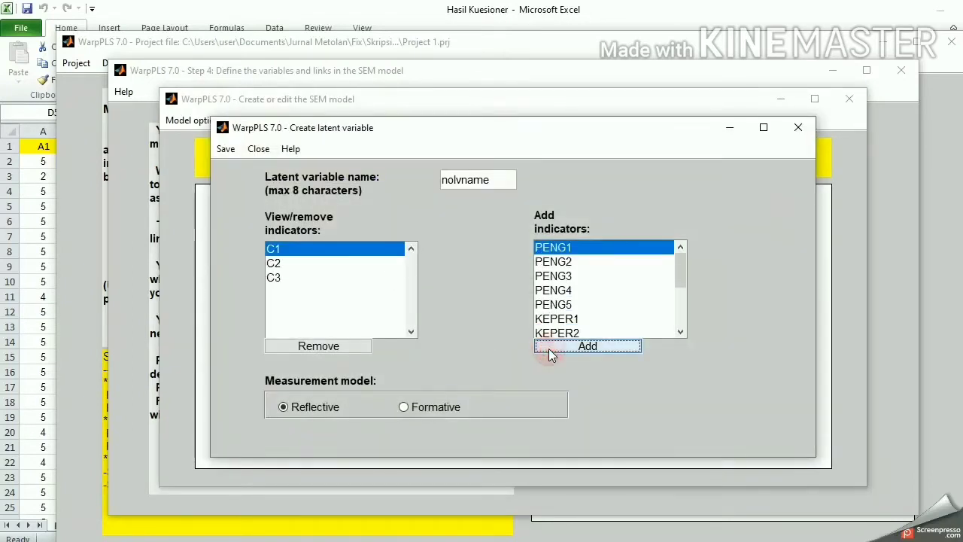
# Save the third latent variable as C with the Reflective model and place it to the right of B in the same row.
pyautogui.click(490, 179)
pyautogui.press('BackSpace')
pyautogui.press('BackSpace')
pyautogui.press('BackSpace')
pyautogui.press('BackSpace')
pyautogui.press('BackSpace')
pyautogui.press('BackSpace')
pyautogui.press('BackSpace')
pyautogui.press('BackSpace')
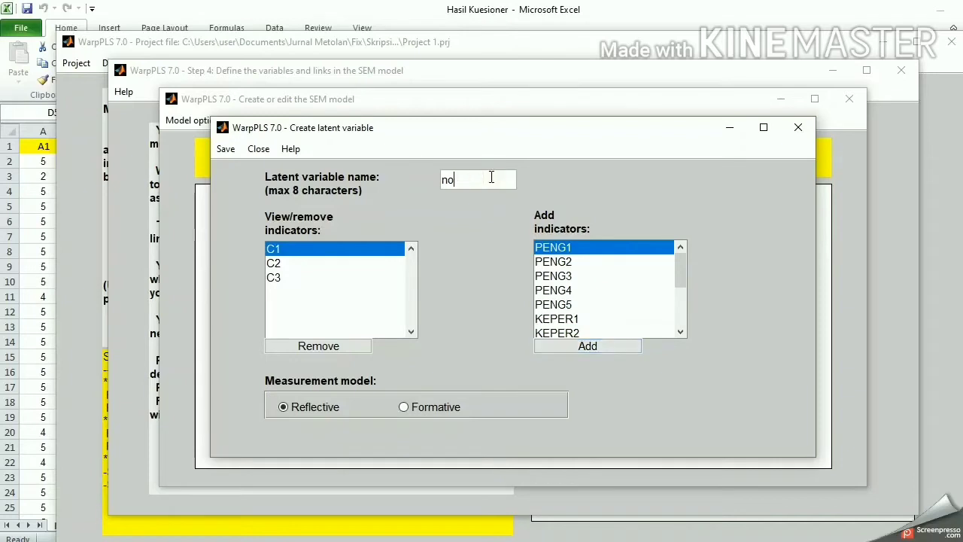
pyautogui.write('C')
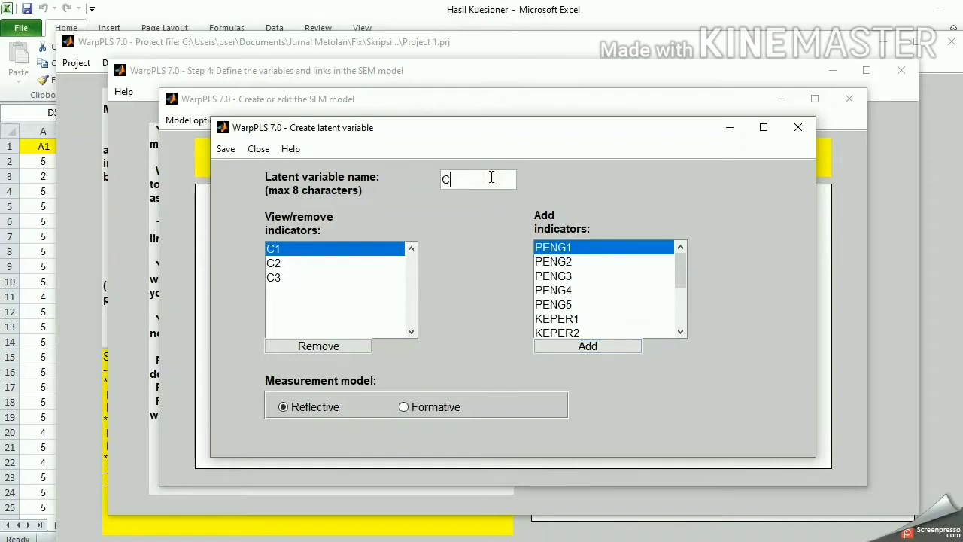
pyautogui.click(230, 153)
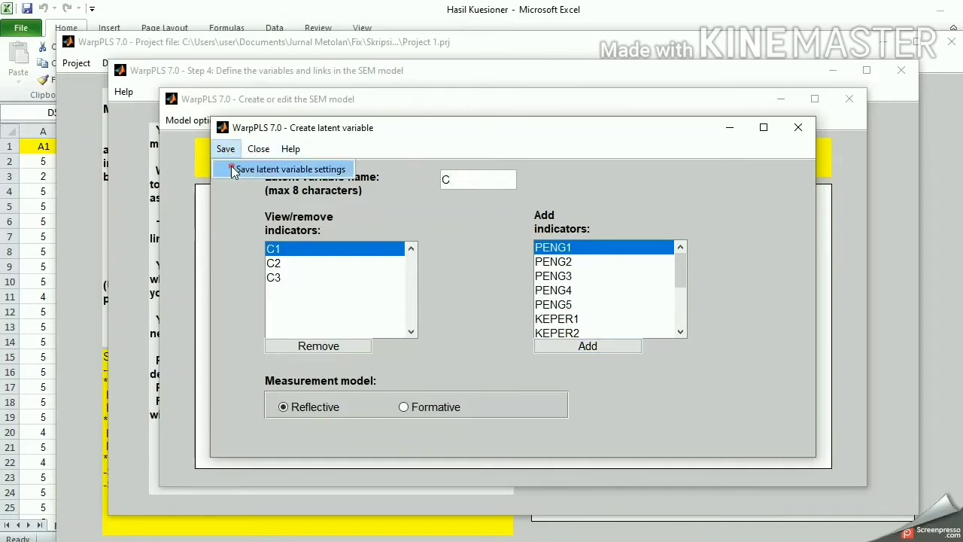
pyautogui.click(291, 170)
pyautogui.click(475, 365)
pyautogui.moveTo(475, 364); pyautogui.dragTo(615, 287)
pyautogui.click(516, 286)
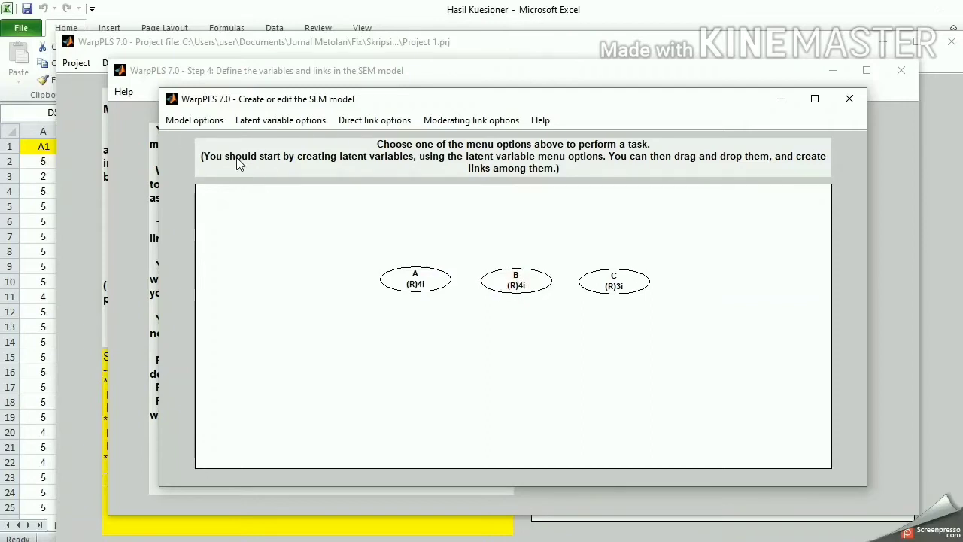
# Centralize the model graph, then save and close the SEM model, accepting the default algorithm settings.
pyautogui.click(204, 122)
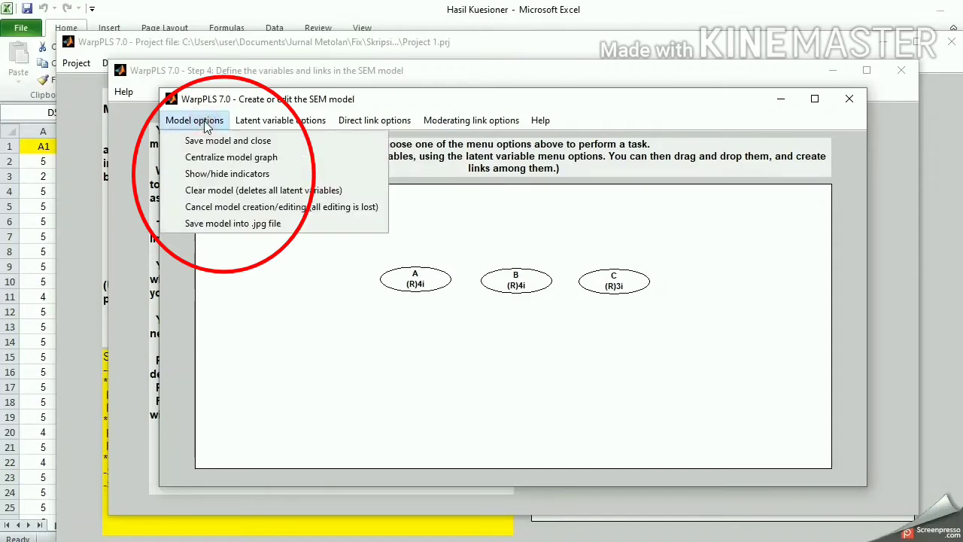
pyautogui.click(204, 158)
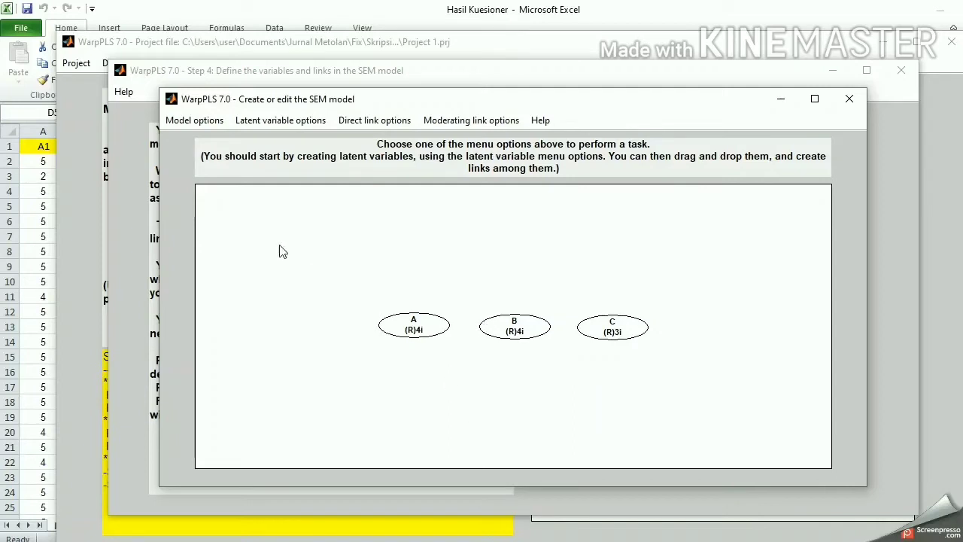
pyautogui.click(199, 122)
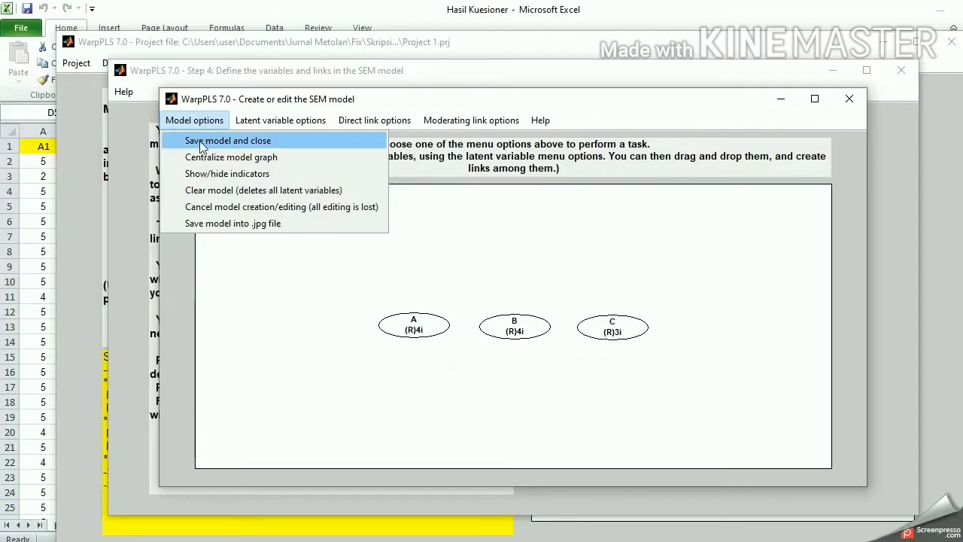
pyautogui.click(202, 141)
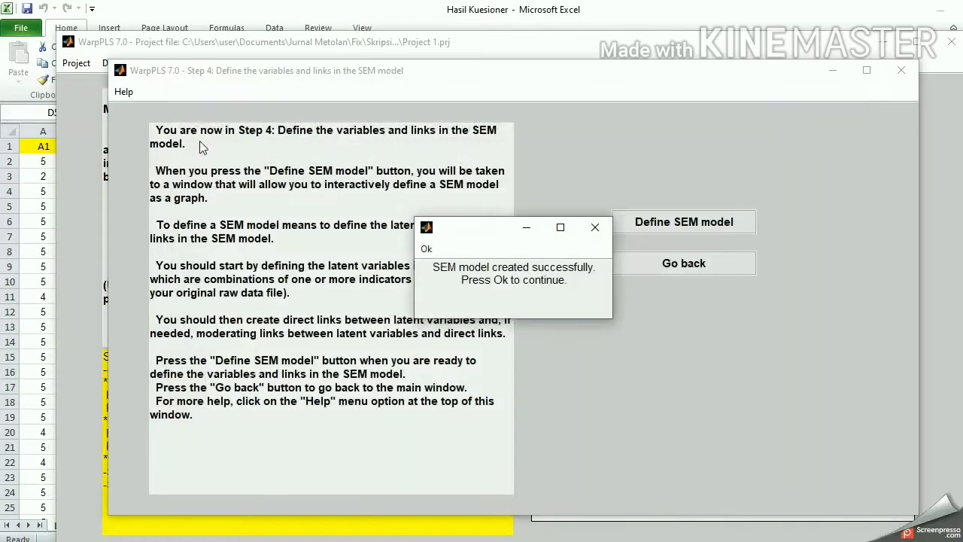
pyautogui.click(424, 249)
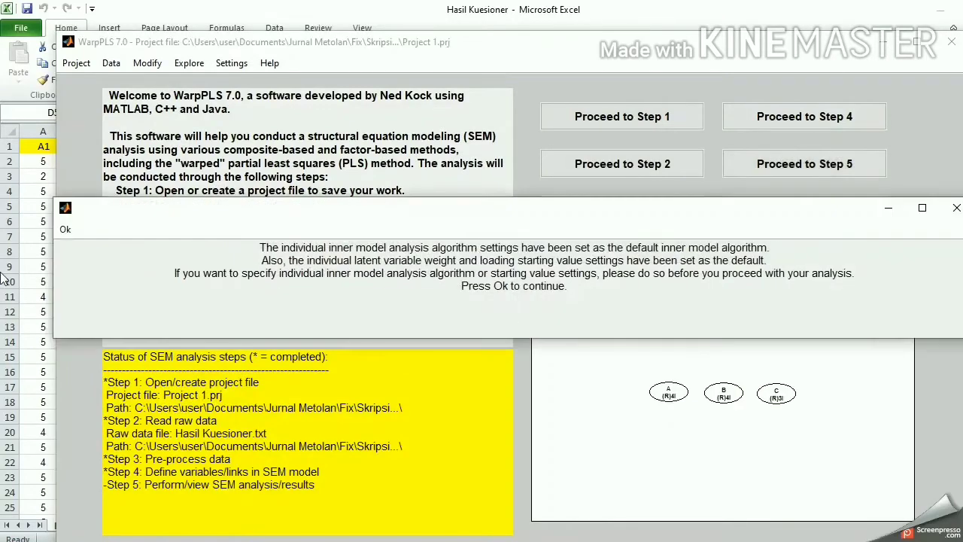
pyautogui.click(65, 230)
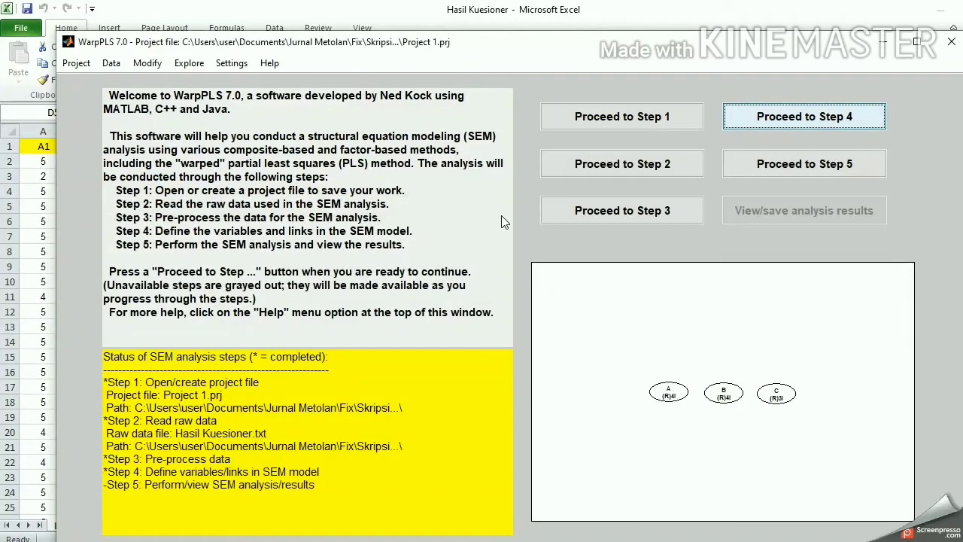
# Perform the Step 5 SEM analysis and examine the indicators' combined loadings and cross-loadings.
pyautogui.click(789, 177)
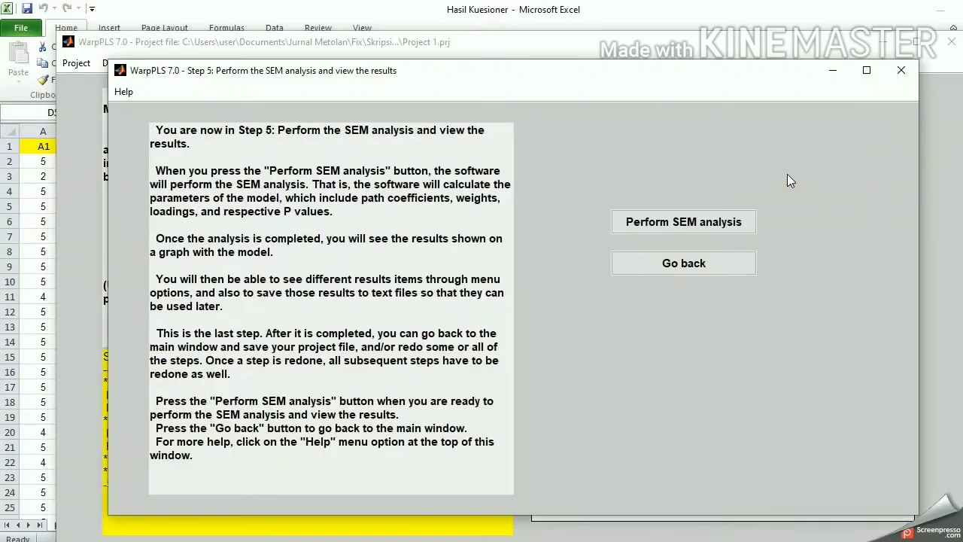
pyautogui.click(719, 221)
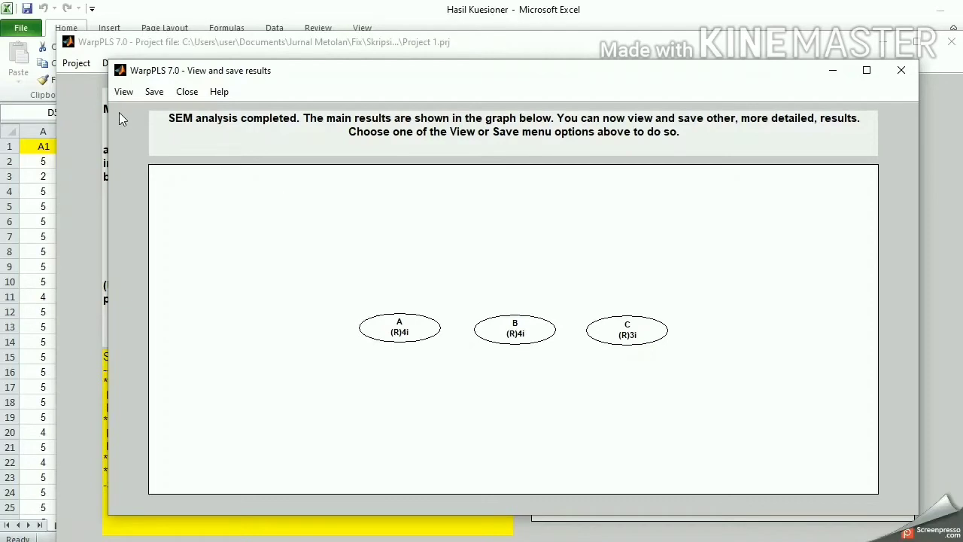
pyautogui.click(124, 94)
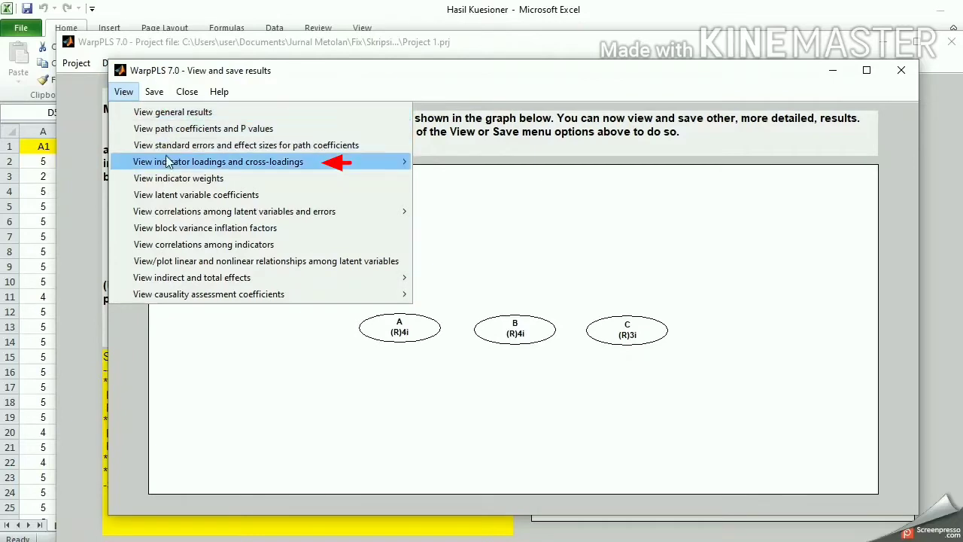
pyautogui.moveTo(172, 167)
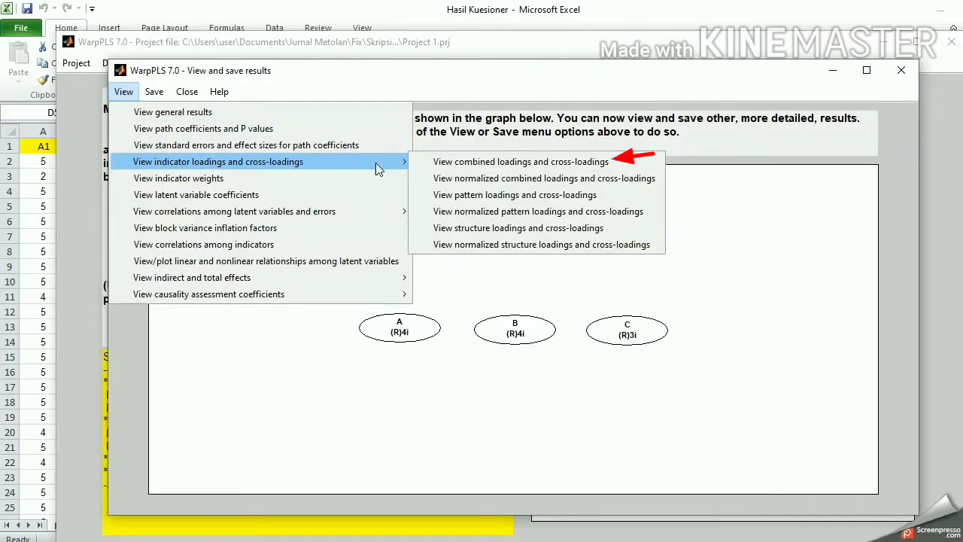
pyautogui.click(445, 164)
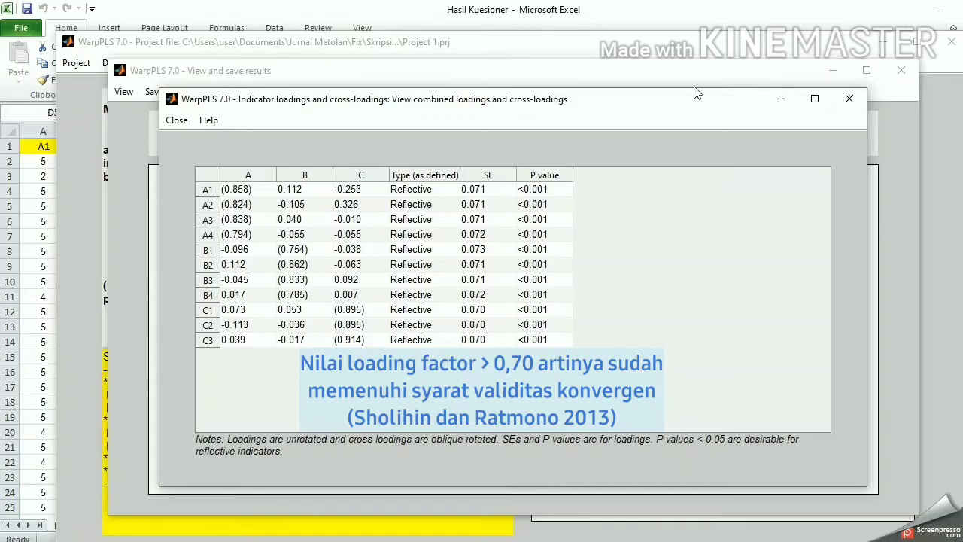
pyautogui.click(848, 99)
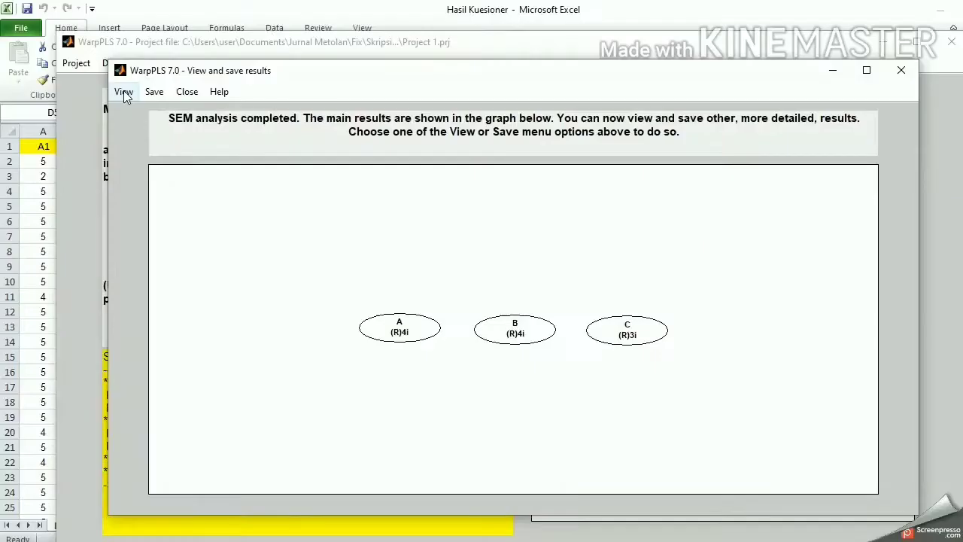
# Examine the latent variable coefficients for convergent validity, and review the combined loadings and cross-loadings again.
pyautogui.click(124, 91)
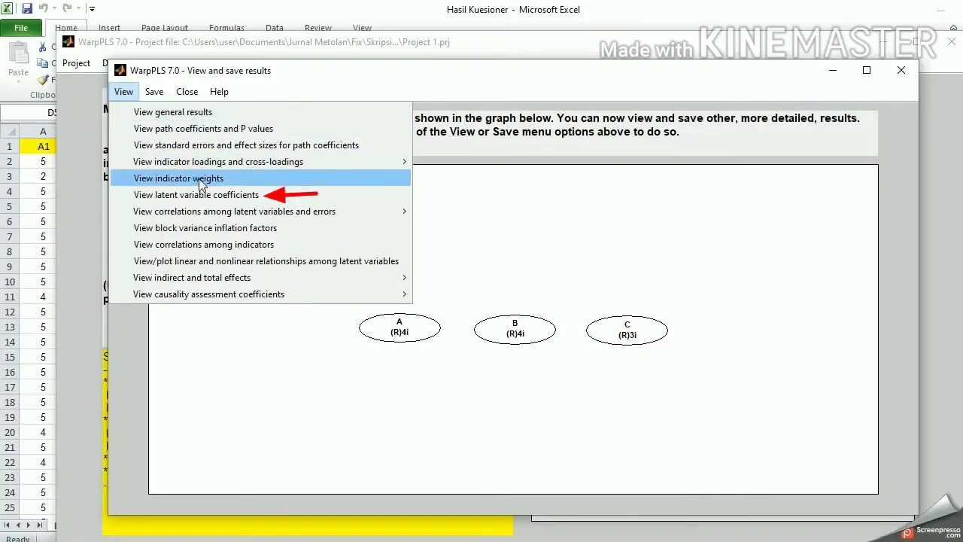
pyautogui.click(287, 198)
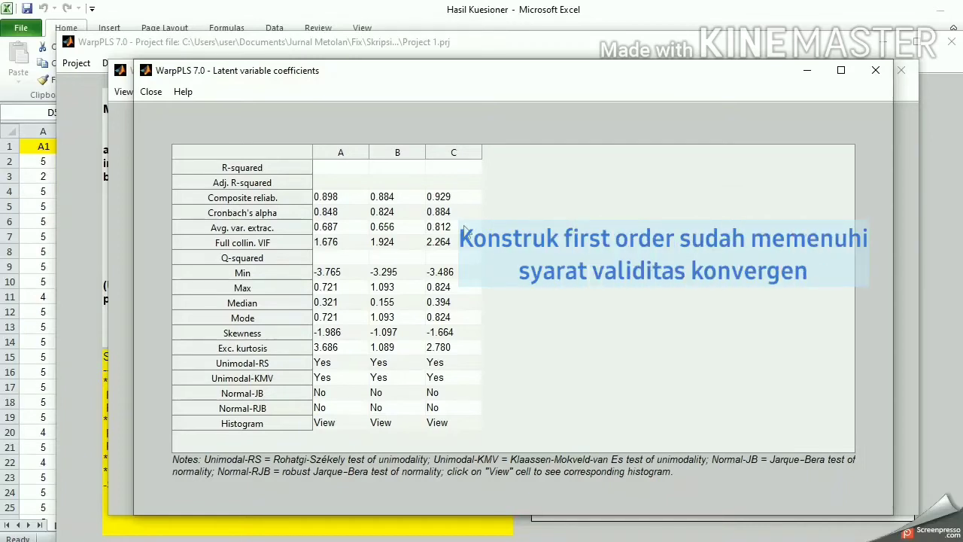
pyautogui.click(874, 72)
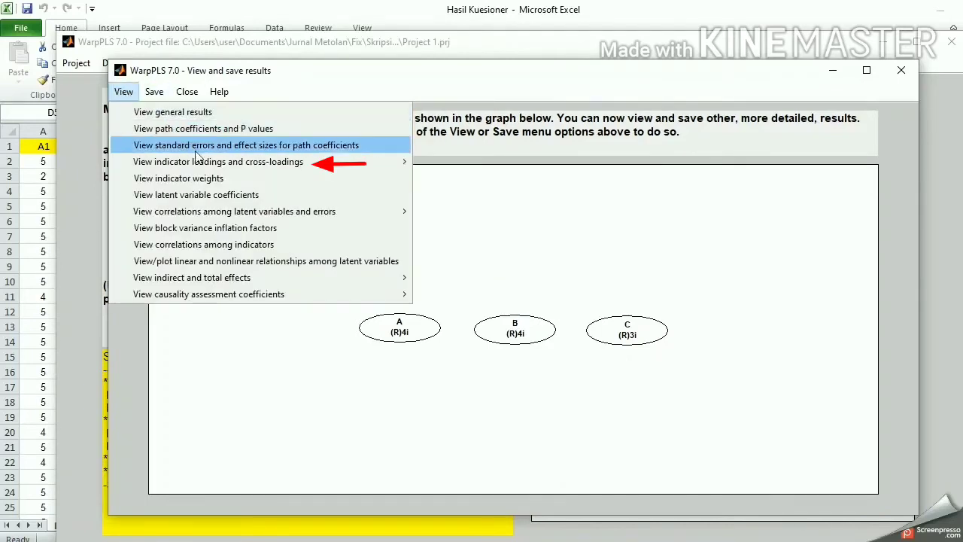
pyautogui.moveTo(295, 164)
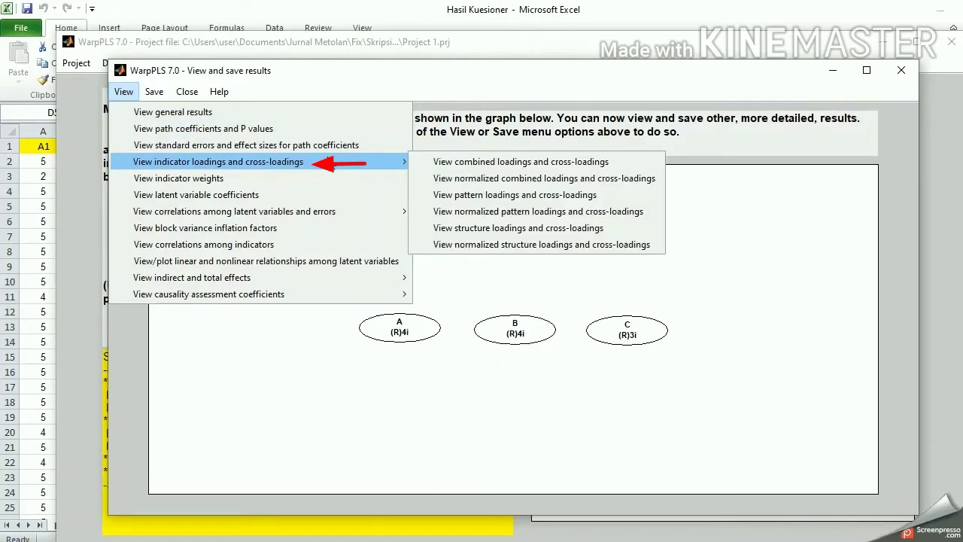
pyautogui.click(424, 164)
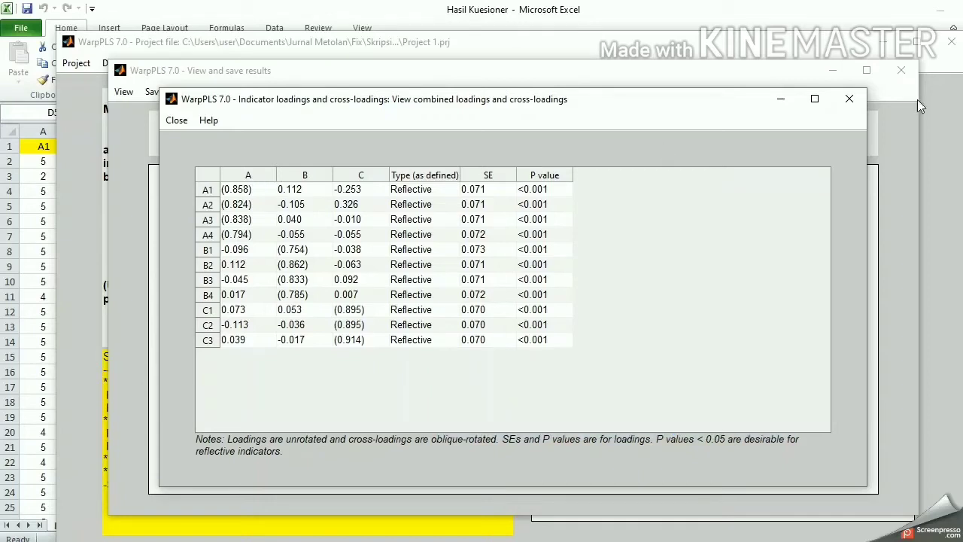
pyautogui.click(850, 100)
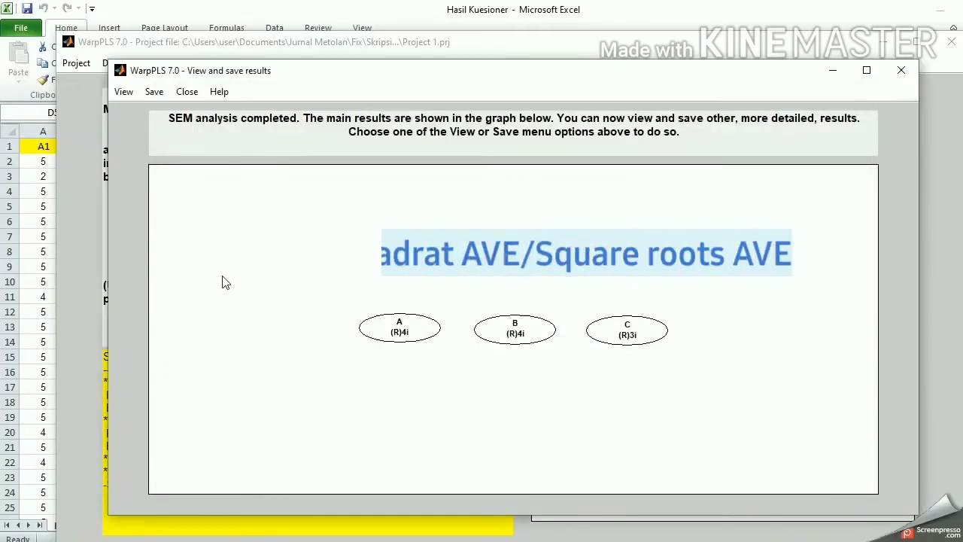
# Examine the correlations among latent variables with square roots of AVEs, and the composite reliability and Cronbach's alpha coefficients.
pyautogui.click(125, 92)
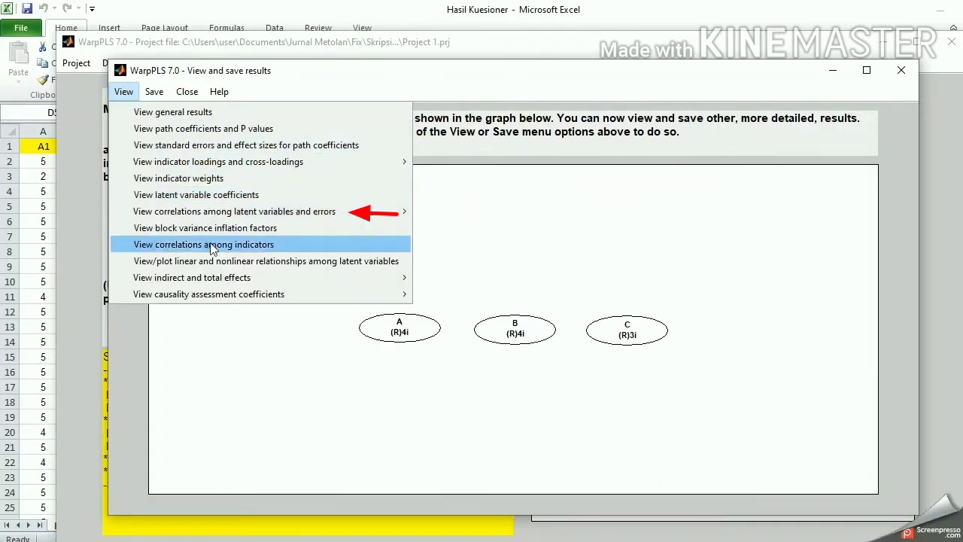
pyautogui.moveTo(264, 217)
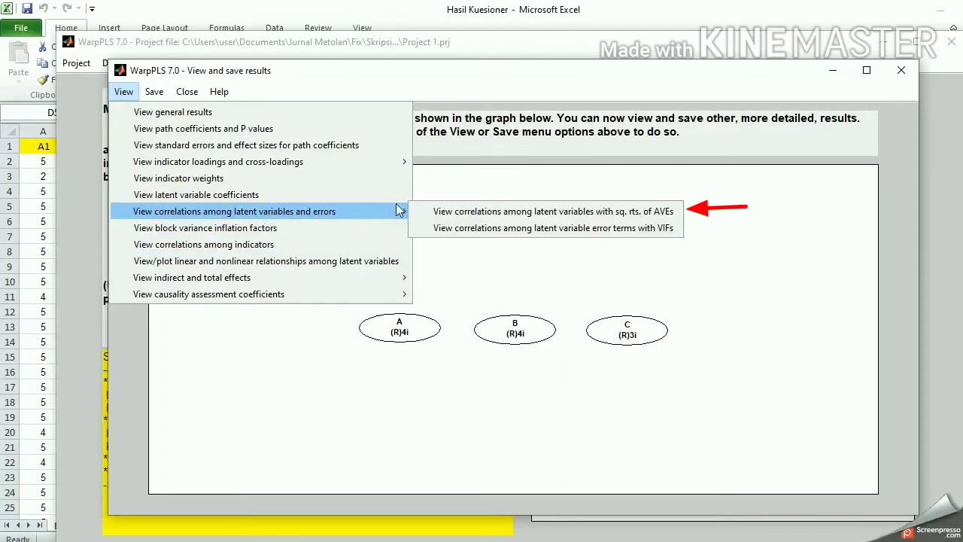
pyautogui.click(449, 211)
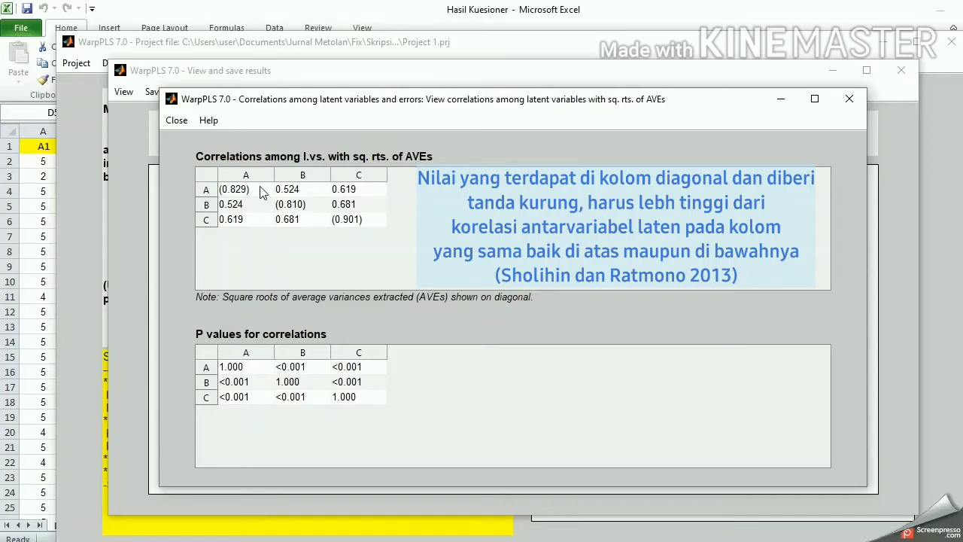
pyautogui.click(849, 99)
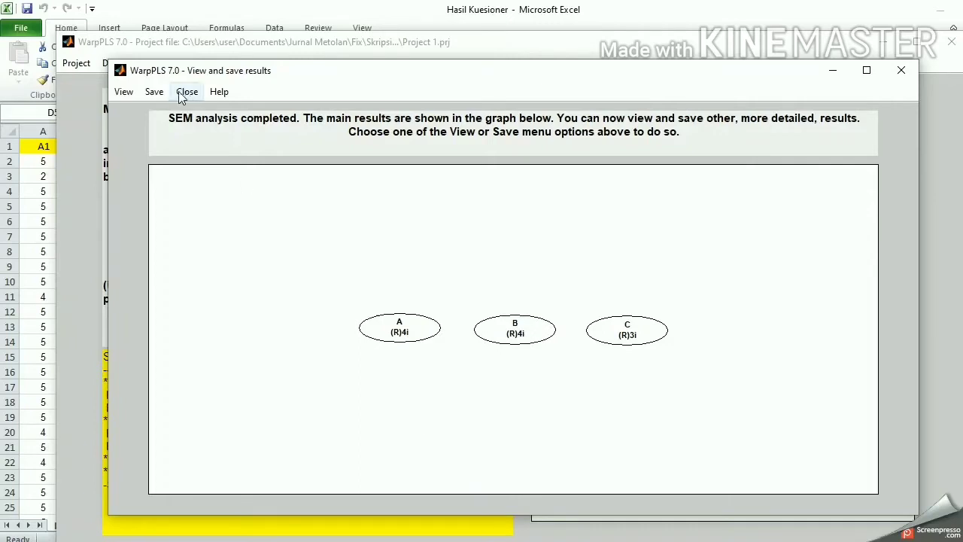
pyautogui.click(124, 92)
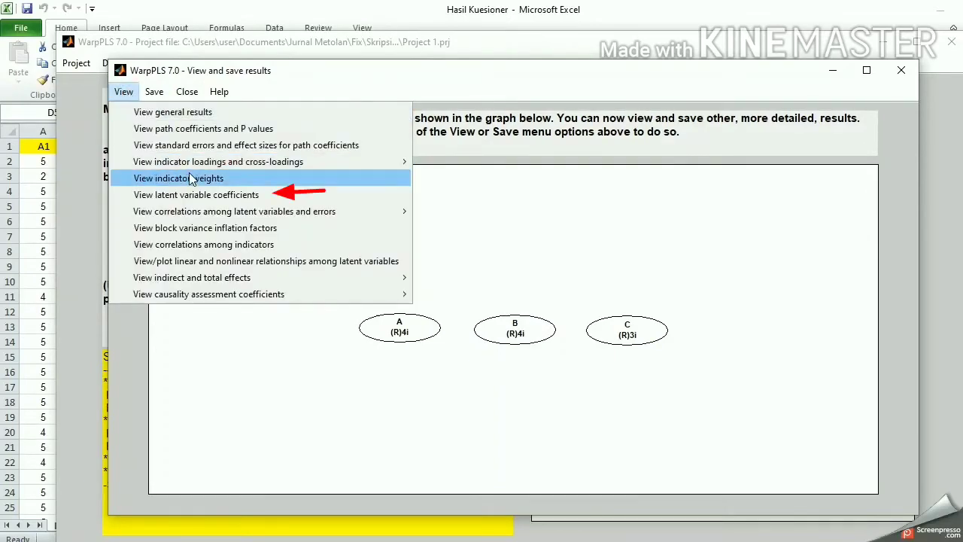
pyautogui.click(197, 195)
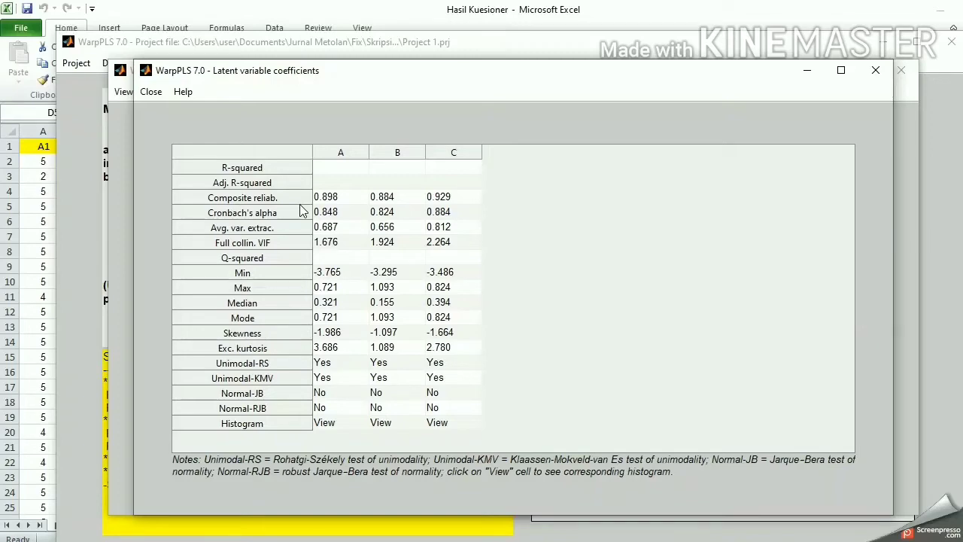
pyautogui.click(875, 73)
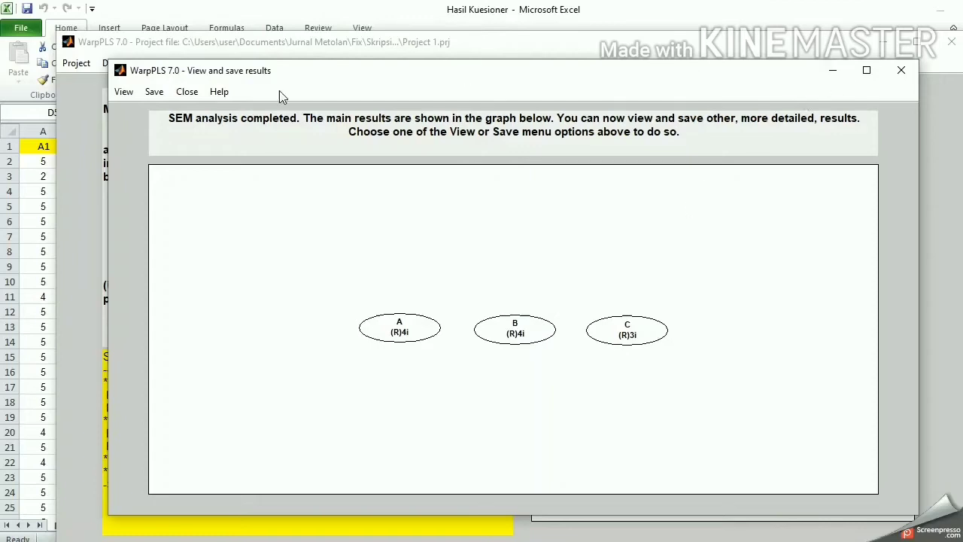
# Save all classic model estimates to a tab-delimited text file named "Save all classic" in the Youtube folder.
pyautogui.click(155, 92)
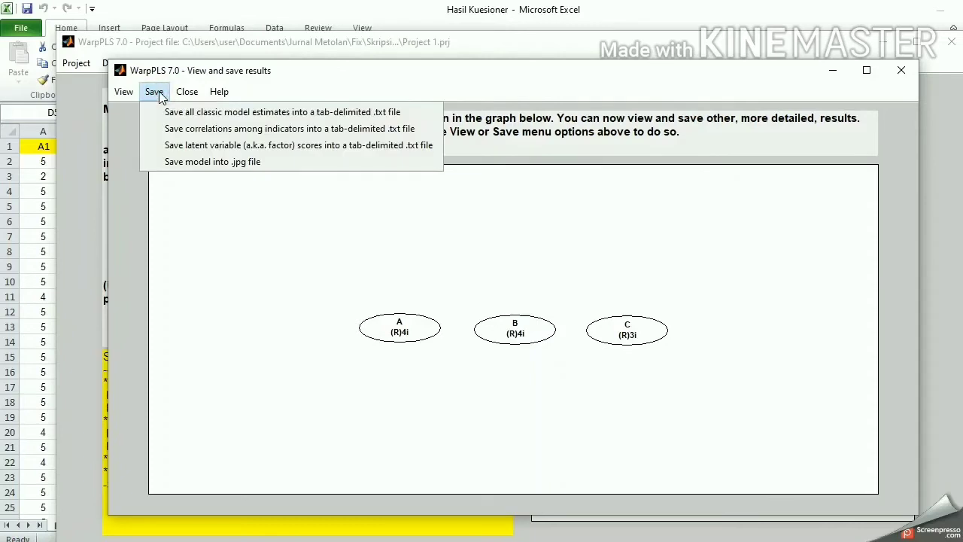
pyautogui.click(159, 111)
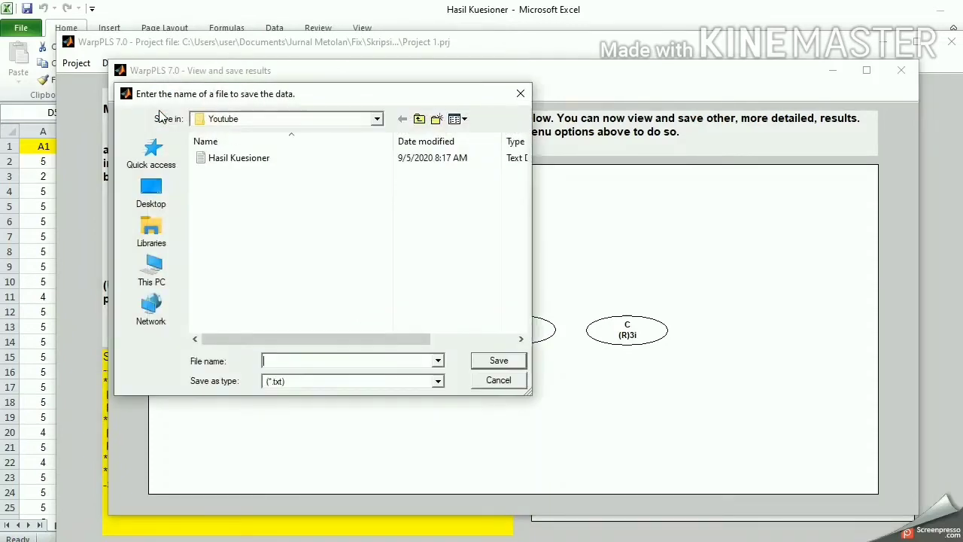
pyautogui.write('Save all classic')
pyautogui.click(491, 361)
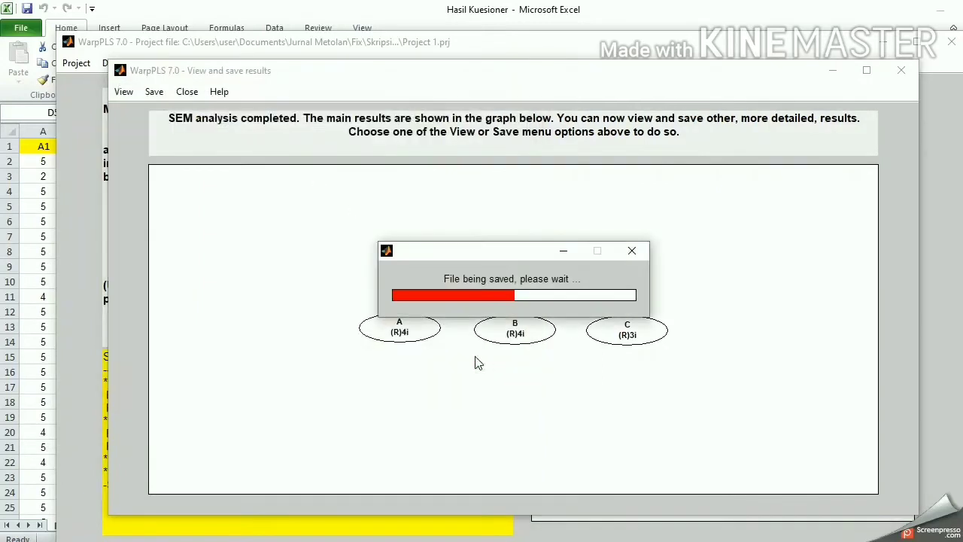
# Save the correlations among indicators to a tab-delimited text file named "Save correlations" in the Youtube folder.
pyautogui.click(154, 92)
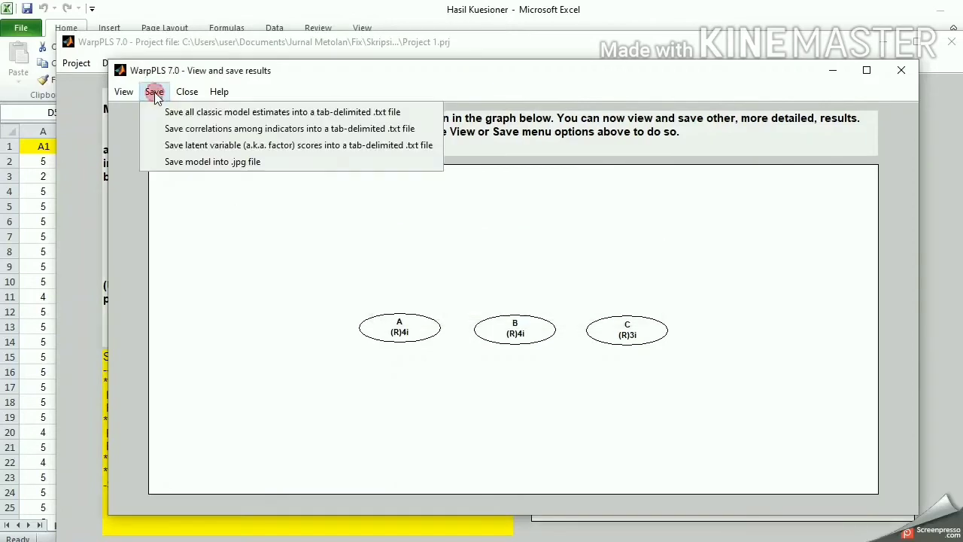
pyautogui.click(170, 129)
pyautogui.write('Sa')
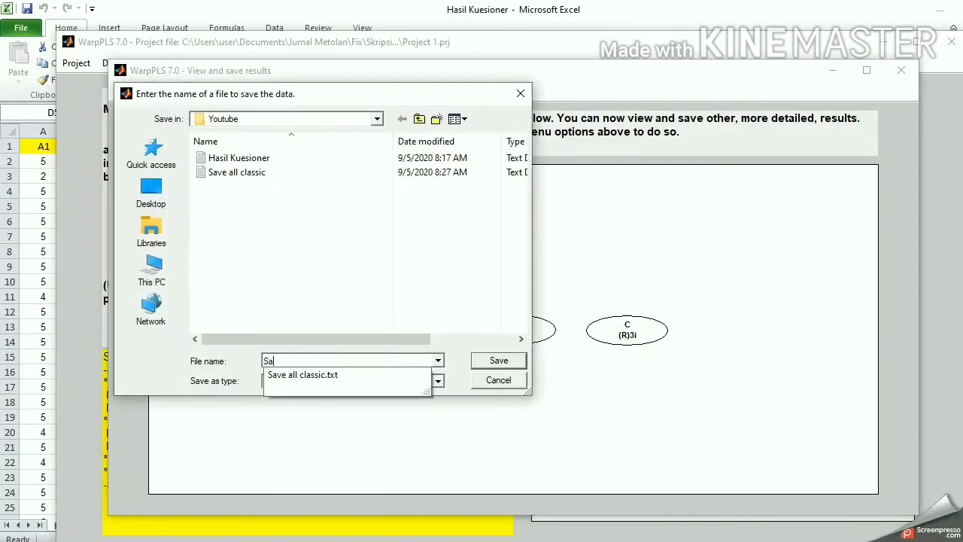
pyautogui.write('ve correlations')
pyautogui.press('Return')
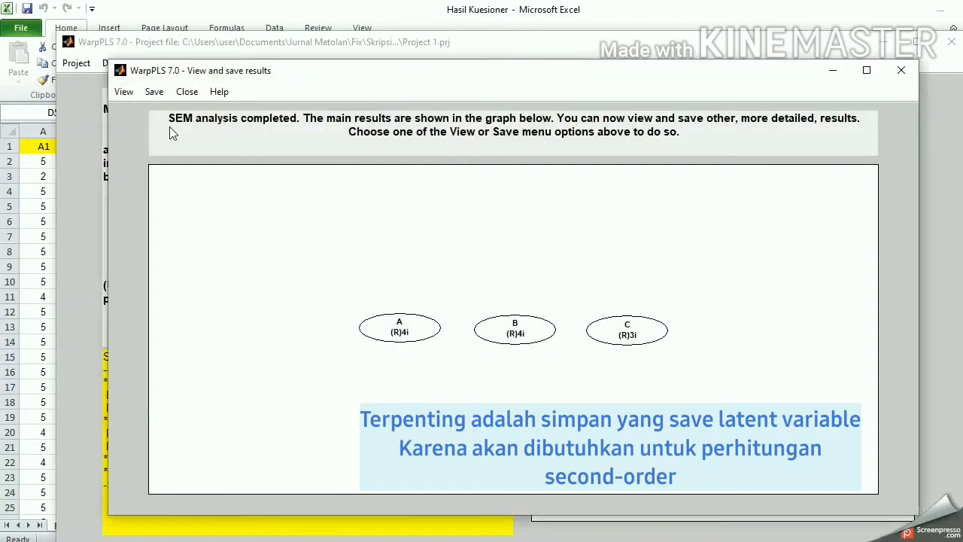
# Save the latent variable scores to a tab-delimited text file named "Save latent variable first order" in the Youtube folder.
pyautogui.click(154, 91)
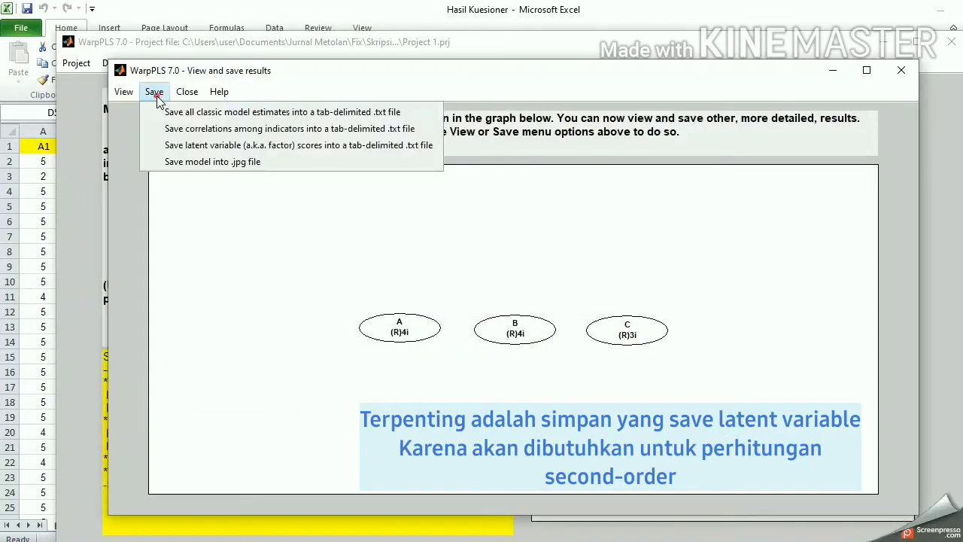
pyautogui.click(195, 145)
pyautogui.write('Save latent variable first order')
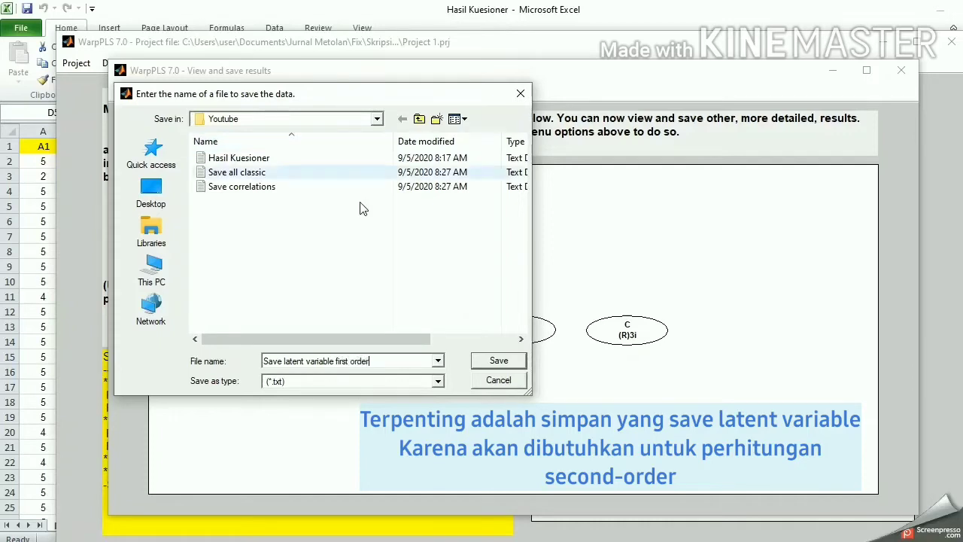
pyautogui.click(498, 361)
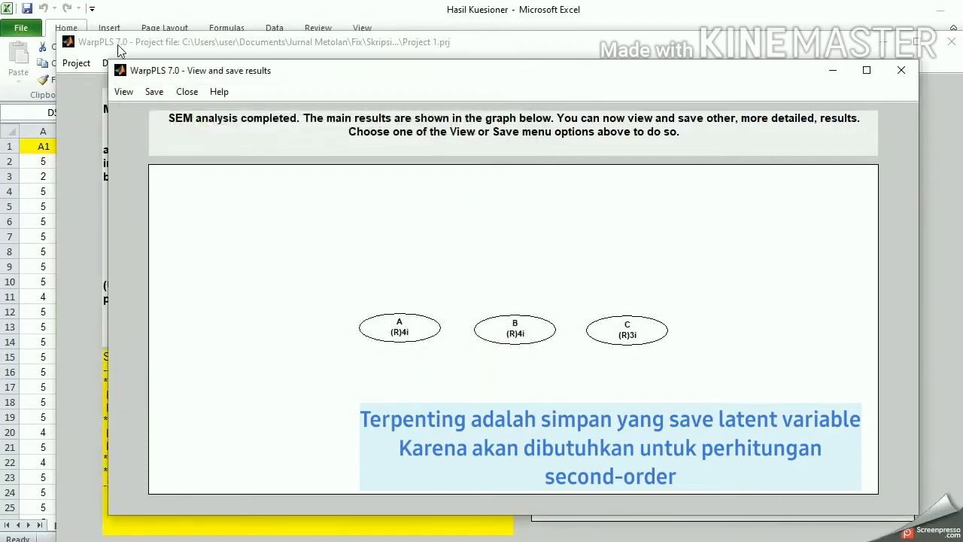
# Save the model diagram as a JPG file named "Gambar first order" in the Youtube folder.
pyautogui.click(153, 91)
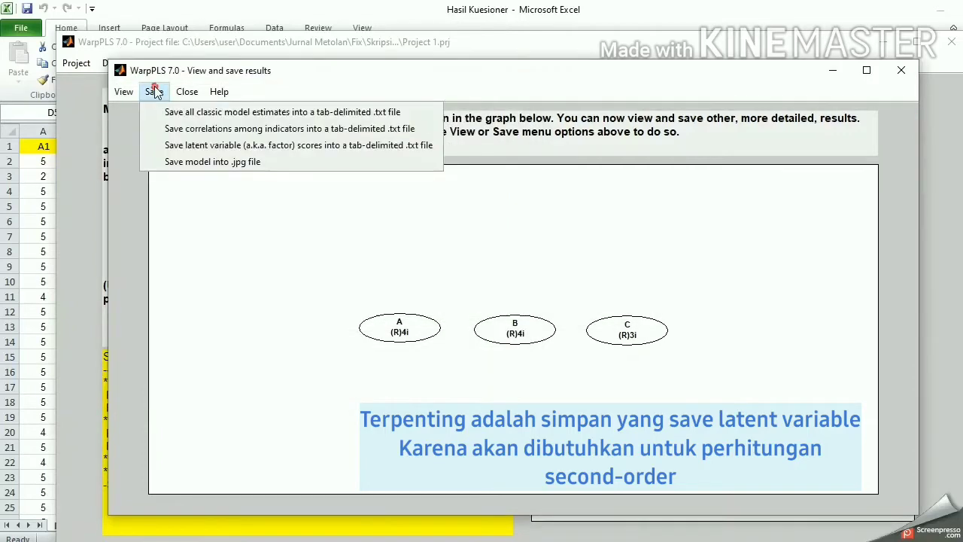
pyautogui.click(185, 158)
pyautogui.write('Gma')
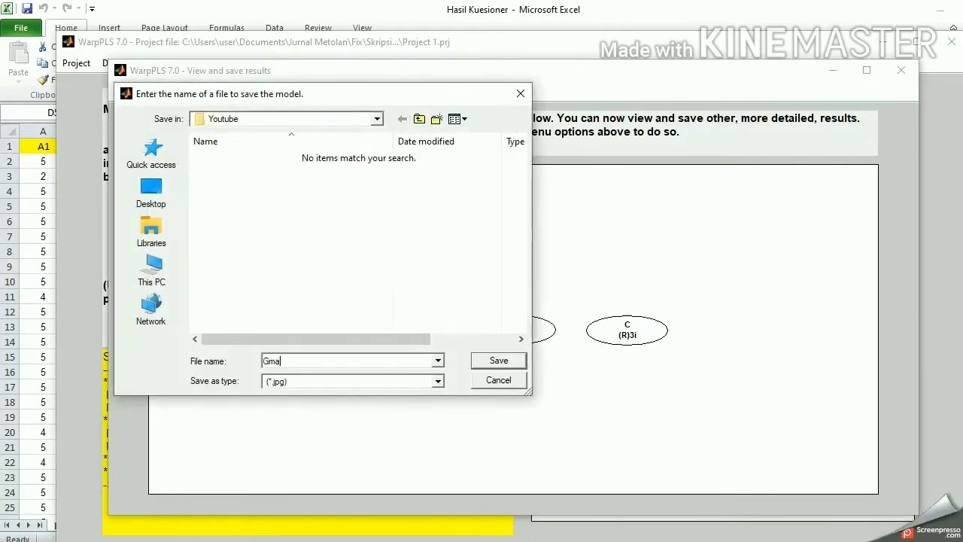
pyautogui.write('m')
pyautogui.press('BackSpace')
pyautogui.press('BackSpace')
pyautogui.press('BackSpace')
pyautogui.write('ambar first order')
pyautogui.click(486, 361)
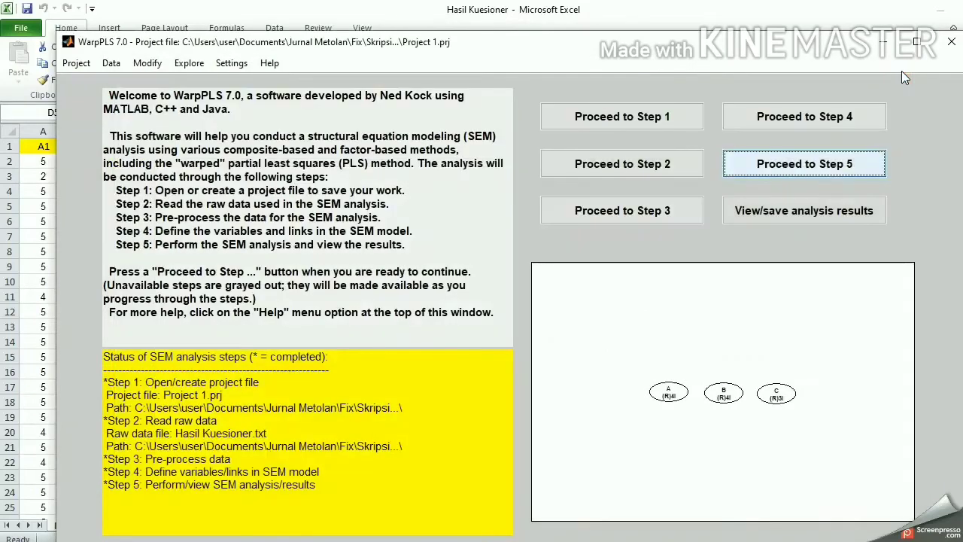
# Reopen the analysis results window, look over the available result views, and close the window.
pyautogui.click(760, 217)
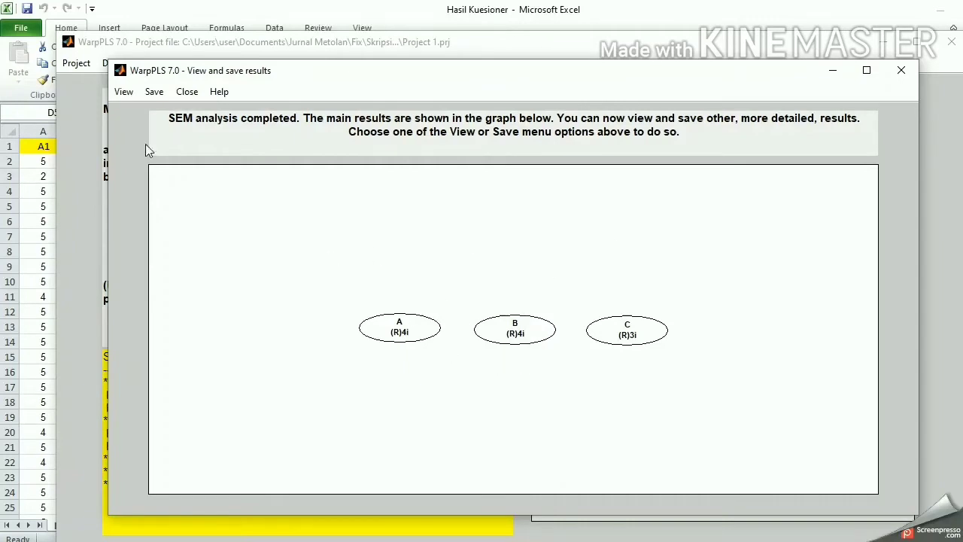
pyautogui.click(121, 92)
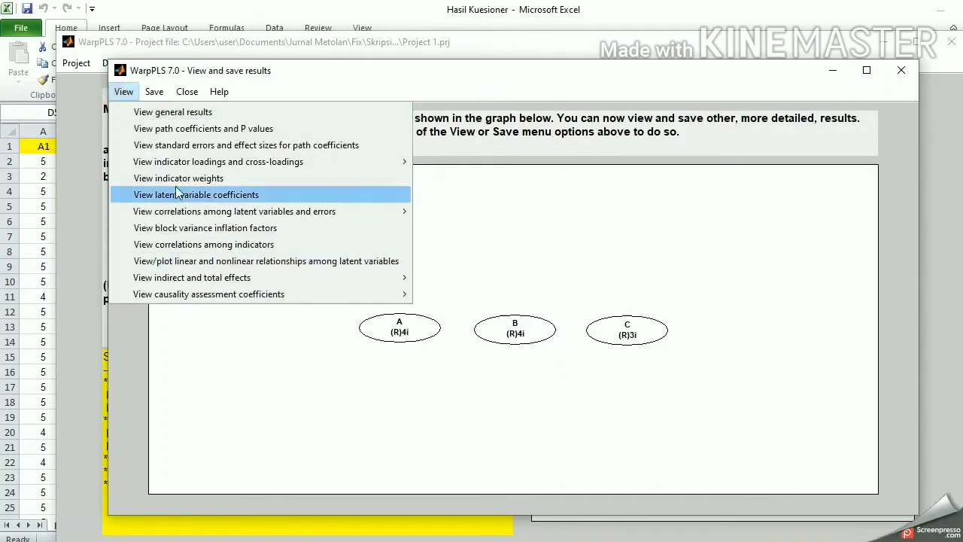
pyautogui.click(786, 192)
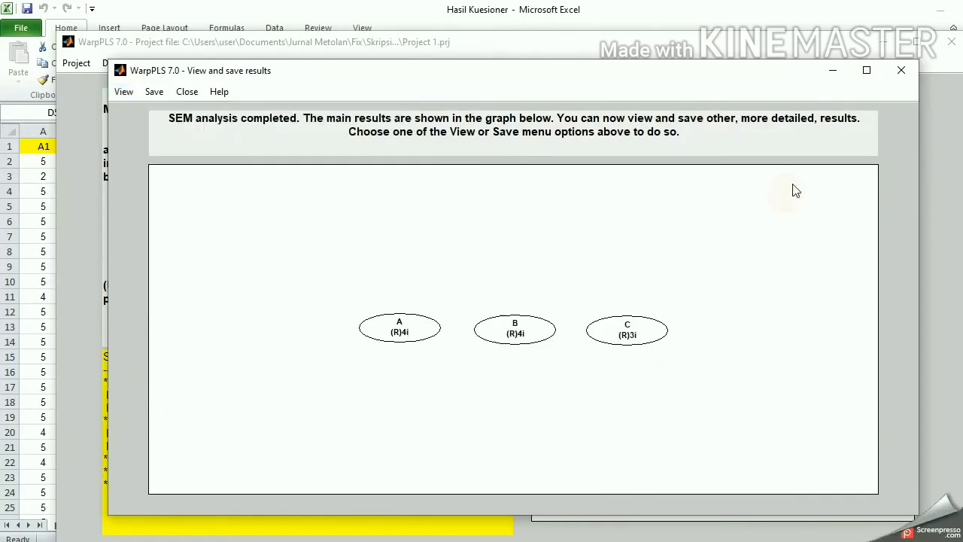
pyautogui.click(900, 73)
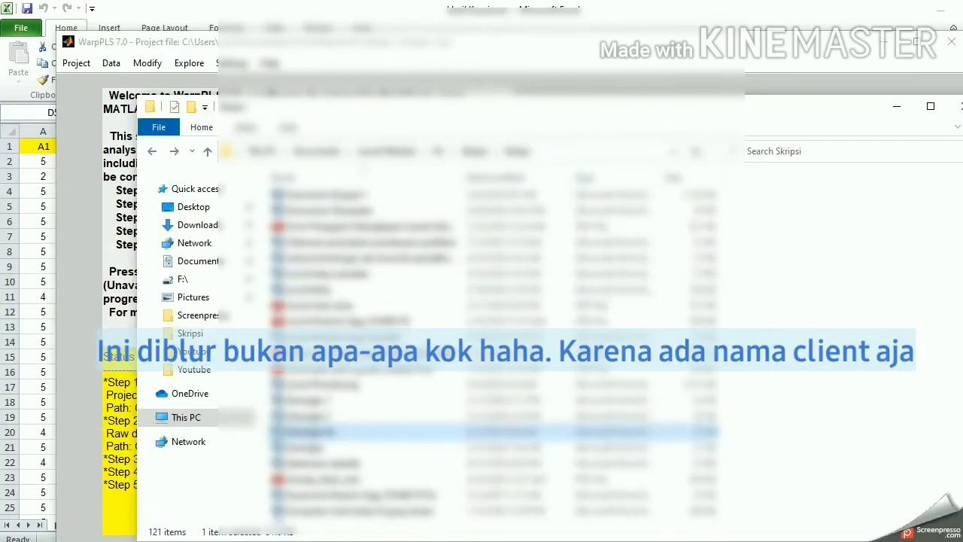
# Switch to File Explorer and check the saved result files in the Youtube folder inside Warpl PLS.
pyautogui.scroll(5, 493, 338)
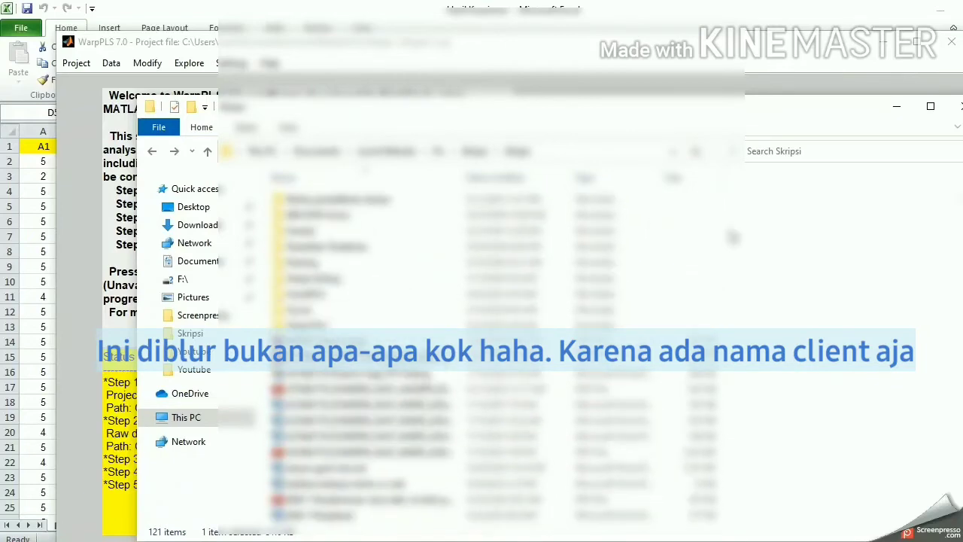
pyautogui.doubleClick(376, 333)
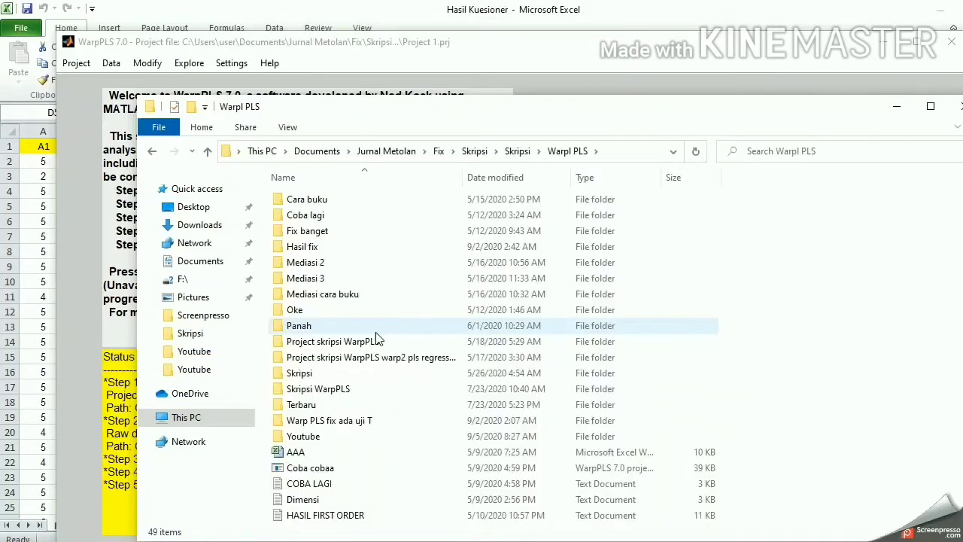
pyautogui.doubleClick(351, 437)
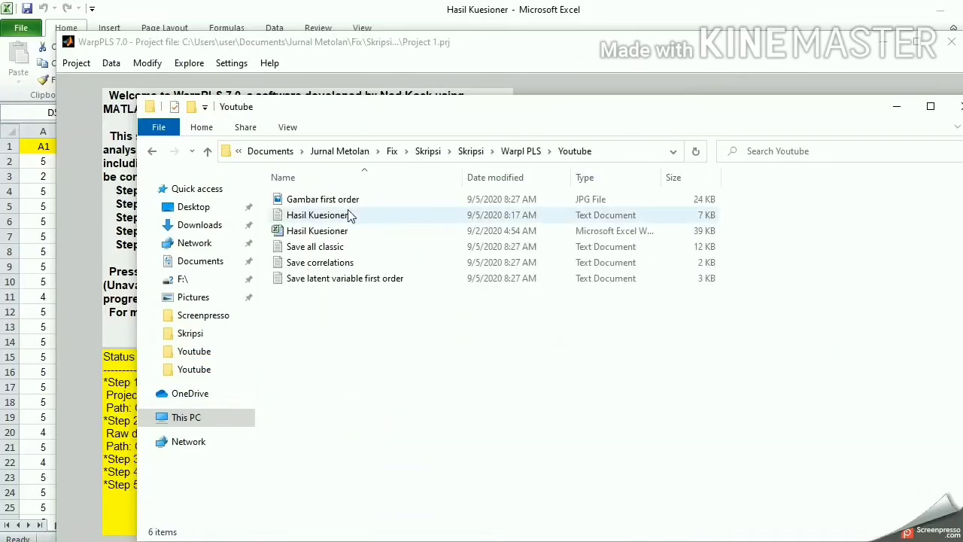
pyautogui.click(898, 108)
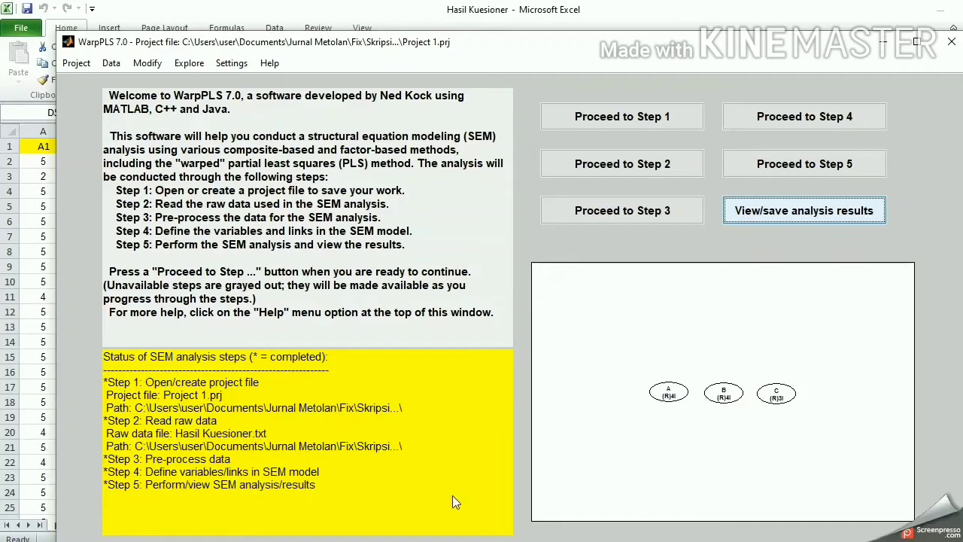
# Open the "Save latent variable first order" text file from the Youtube folder and copy the A, B and C scores with their headers.
pyautogui.click(406, 541)
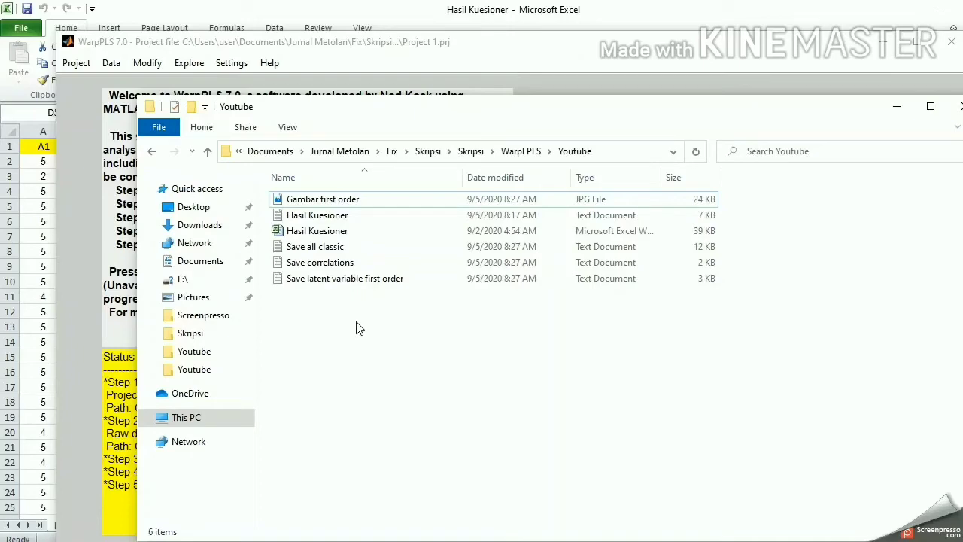
pyautogui.click(348, 280)
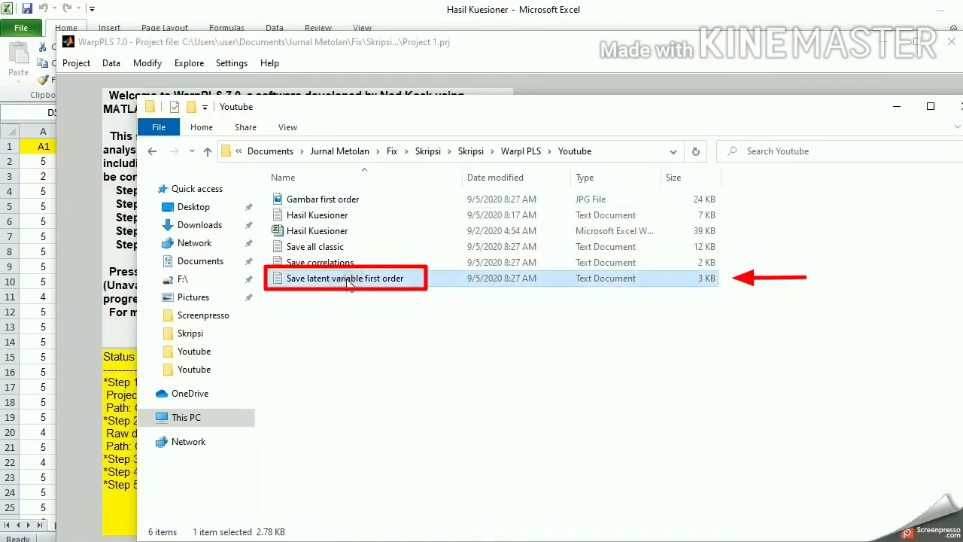
pyautogui.doubleClick(348, 280)
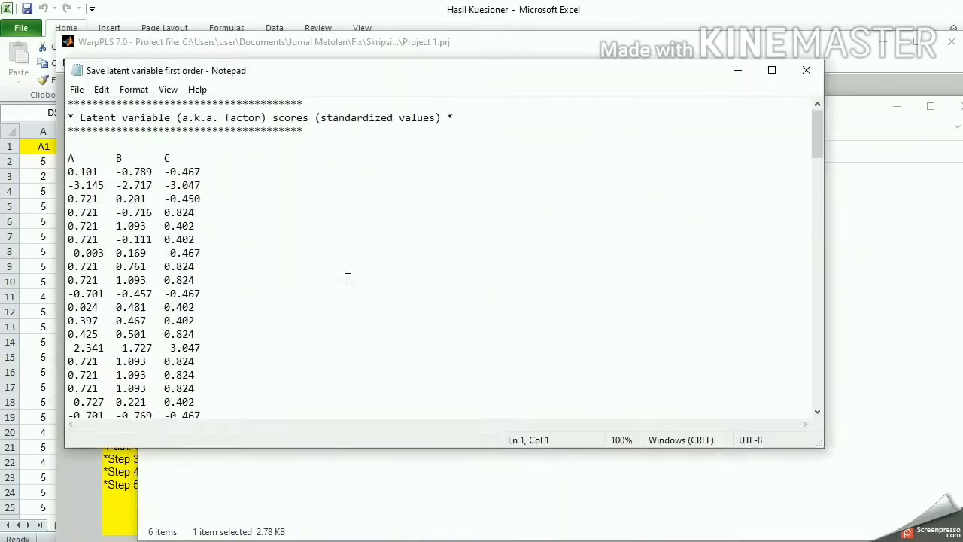
pyautogui.click(69, 157)
pyautogui.moveTo(69, 156); pyautogui.dragTo(264, 450)
pyautogui.moveTo(248, 402); pyautogui.dragTo(204, 370)
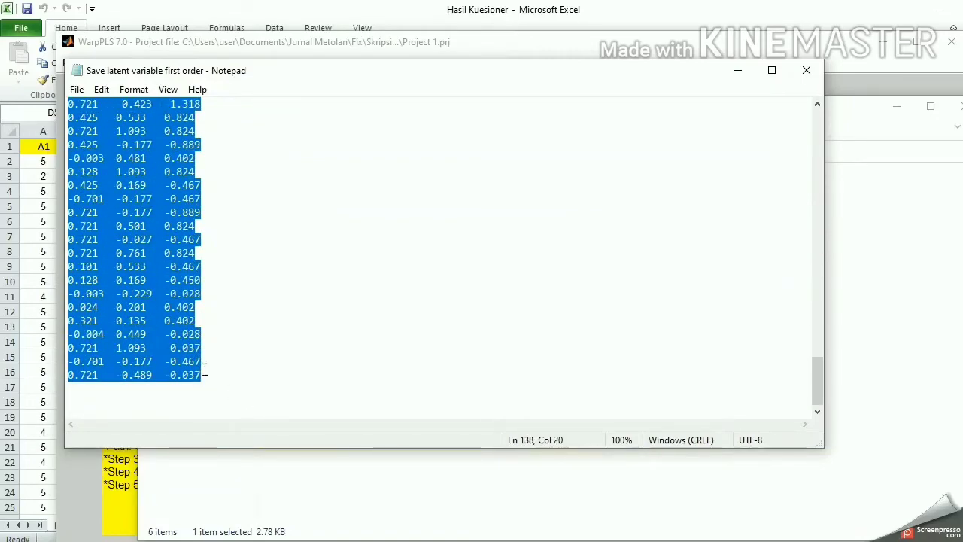
pyautogui.click(733, 71)
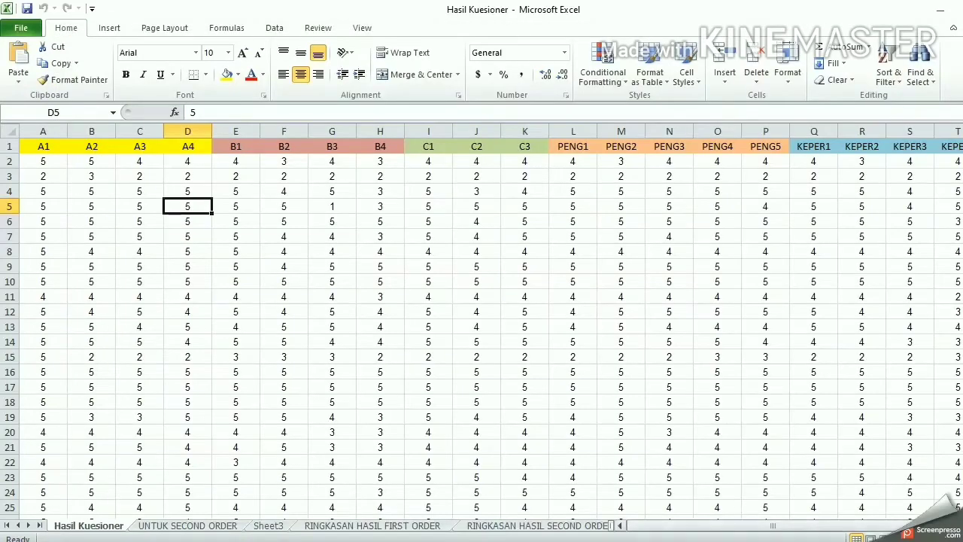
# Paste the copied latent variable scores into the Hasil Kuesioner sheet in Excel, starting at cell Z1 beside the LOY5 column.
pyautogui.hscroll(7, 482, 316)
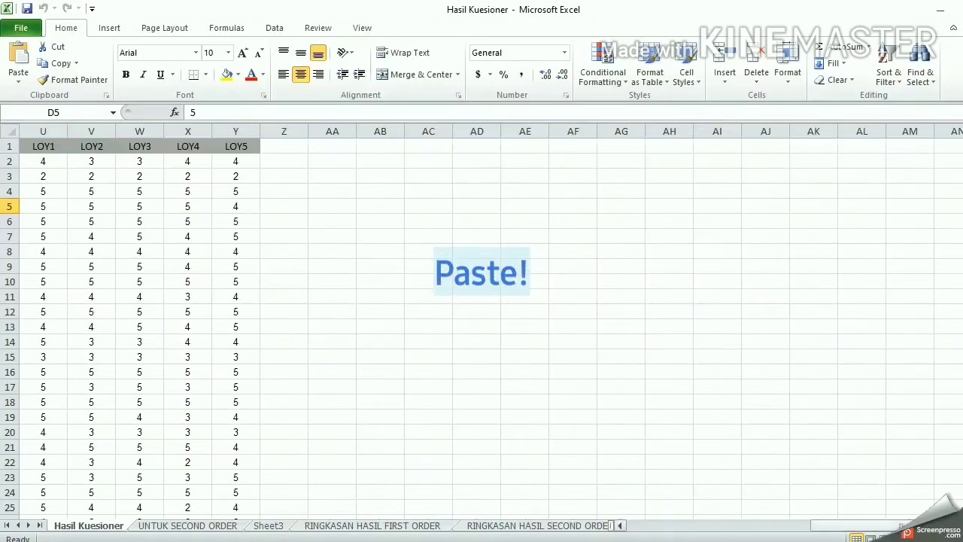
pyautogui.click(276, 146)
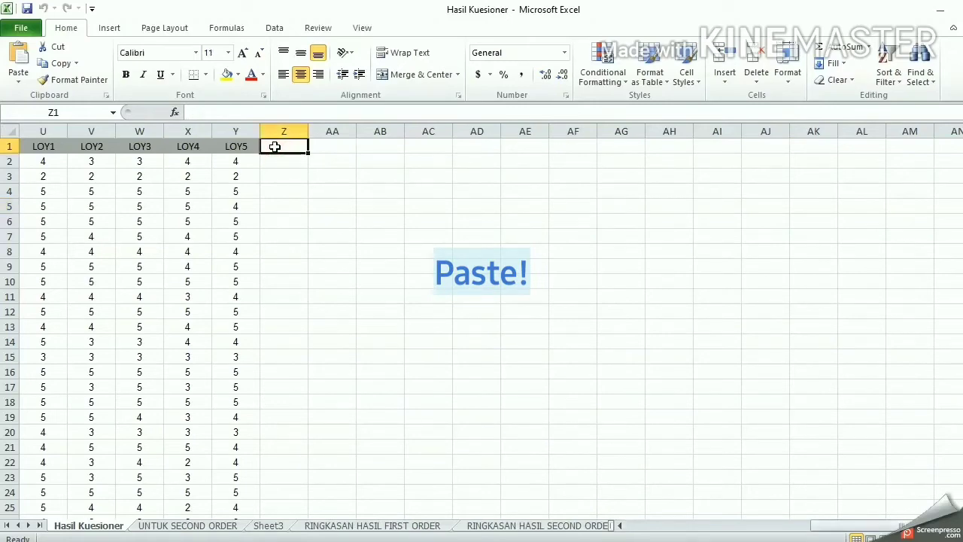
pyautogui.hotkey('ctrl', 'v')
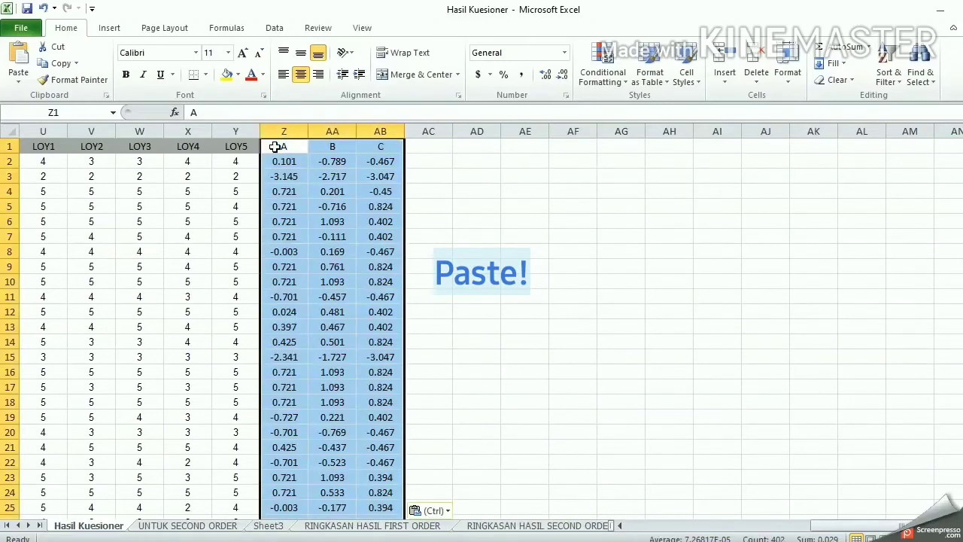
pyautogui.click(425, 187)
# Fill the A, B and C header cells Z1 to AB1 with yellow.
pyautogui.moveTo(286, 145); pyautogui.dragTo(383, 143)
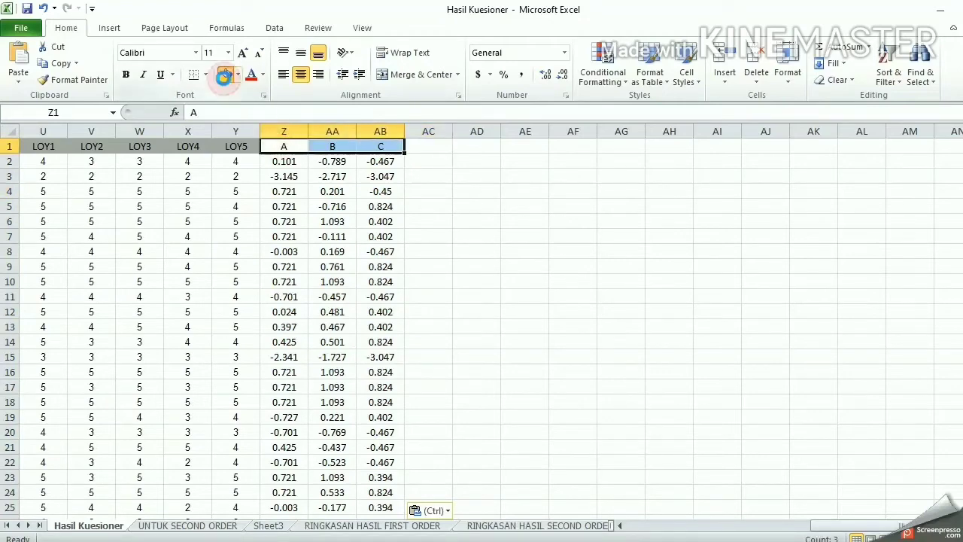
pyautogui.click(226, 74)
pyautogui.click(548, 248)
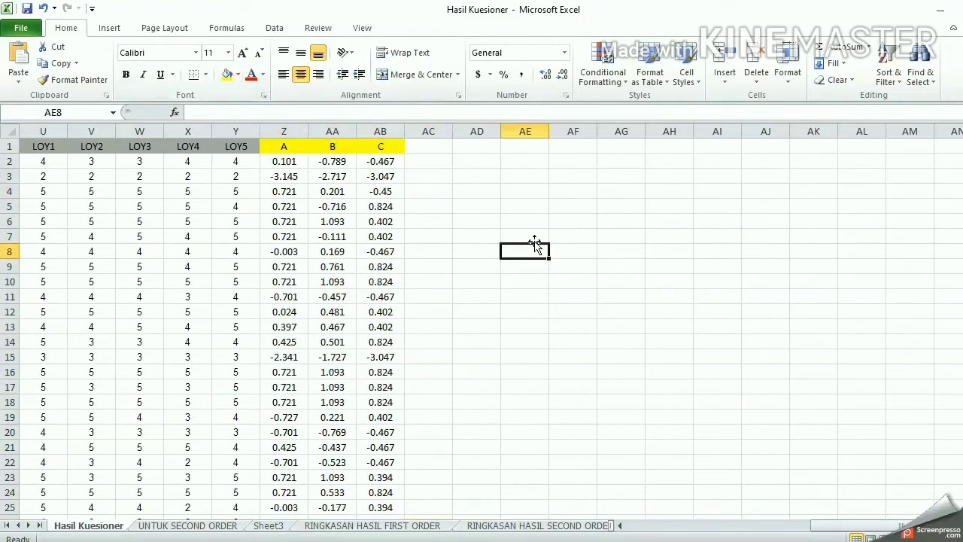
# Save the active sheet as a tab-delimited text file named "Hasil Kuesioner untuk second order" in the Youtube folder, keeping the text format.
pyautogui.click(23, 30)
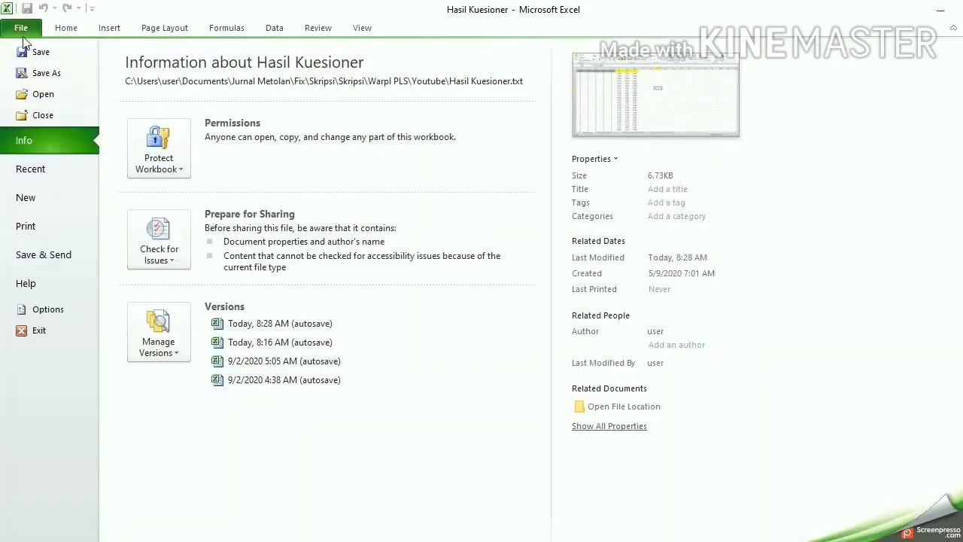
pyautogui.click(30, 75)
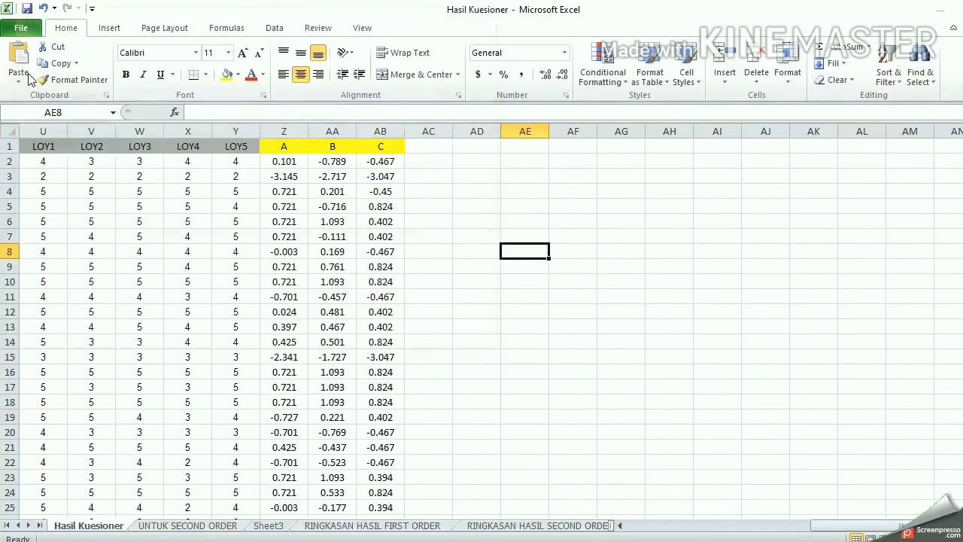
pyautogui.click(227, 258)
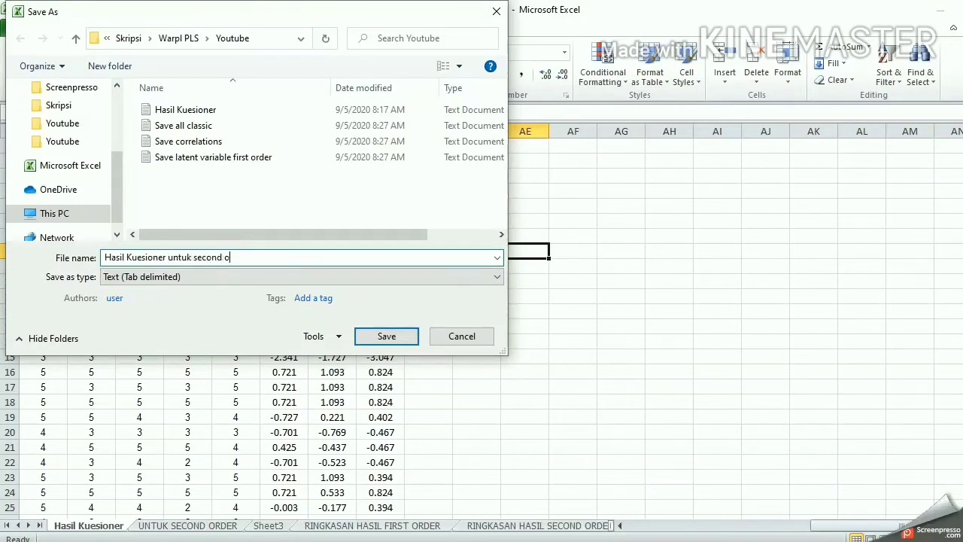
pyautogui.click(241, 278)
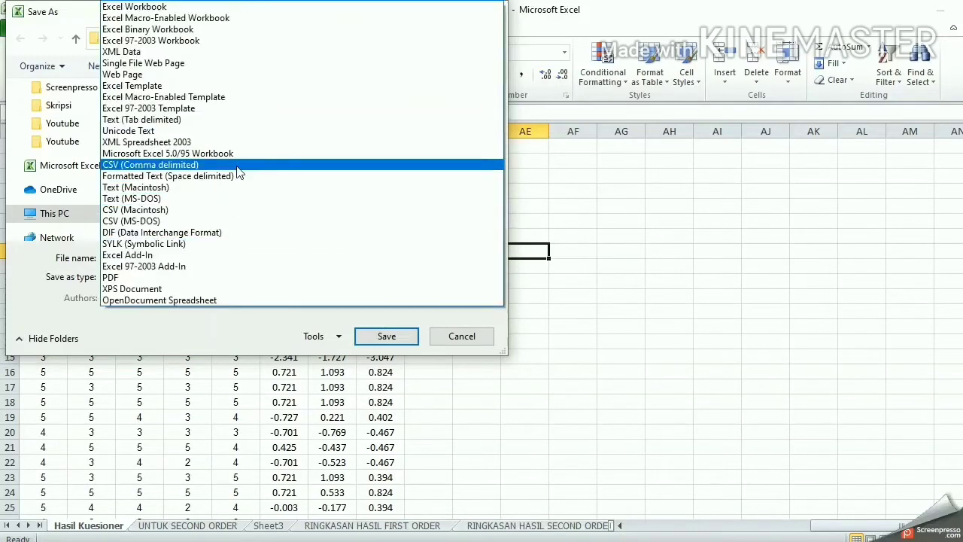
pyautogui.click(235, 119)
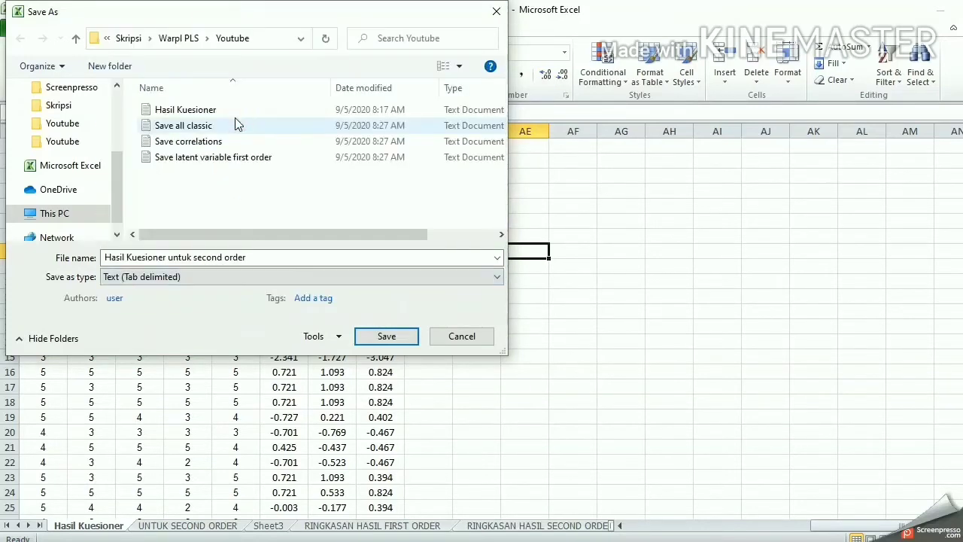
pyautogui.click(367, 337)
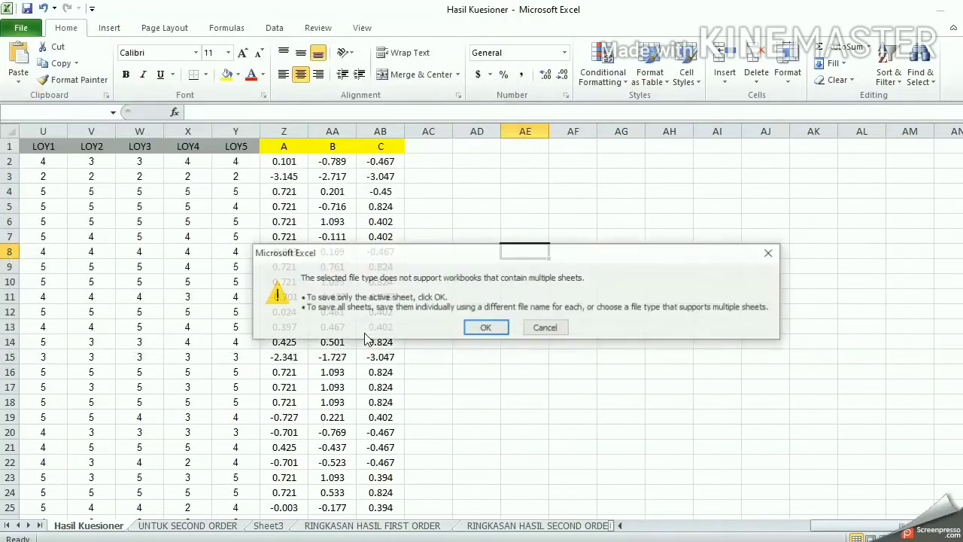
pyautogui.click(486, 328)
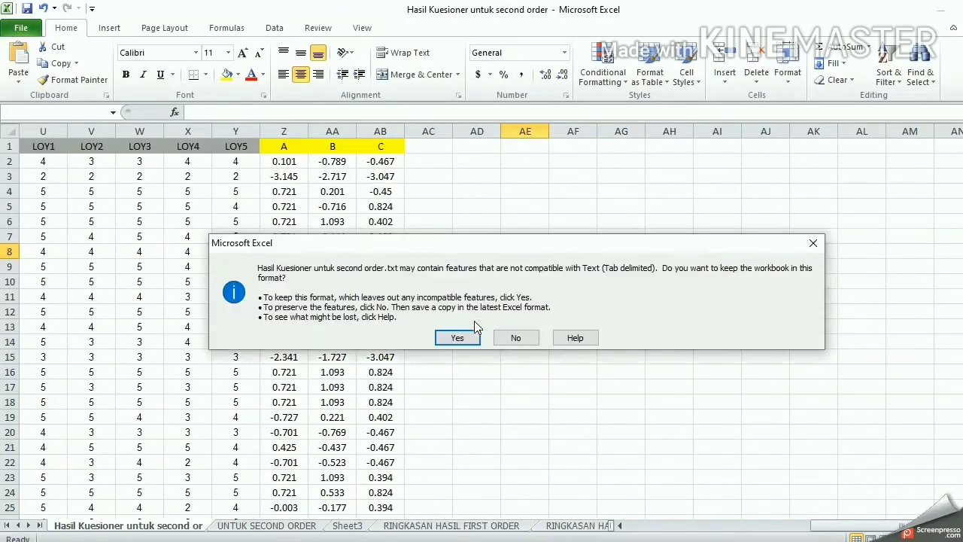
pyautogui.click(458, 338)
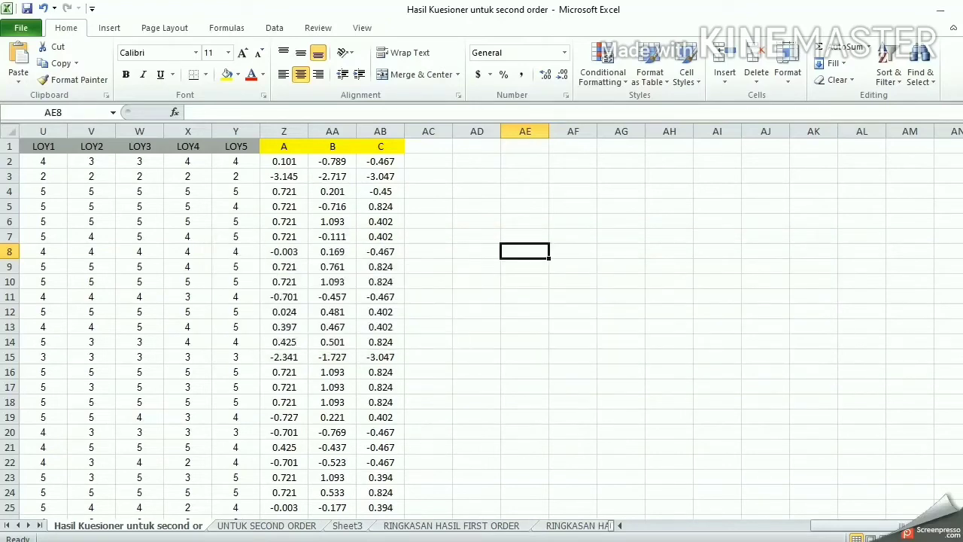
# Switch to WarpPLS, rerun Step 2 and choose the text file "Hasil Kuesioner untuk second order" from the Youtube folder as raw data.
pyautogui.click(649, 541)
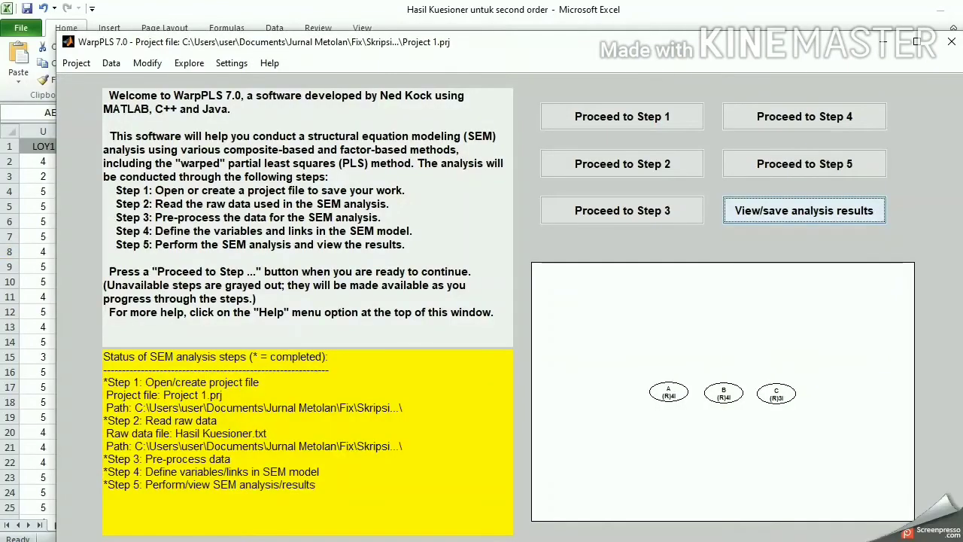
pyautogui.click(580, 168)
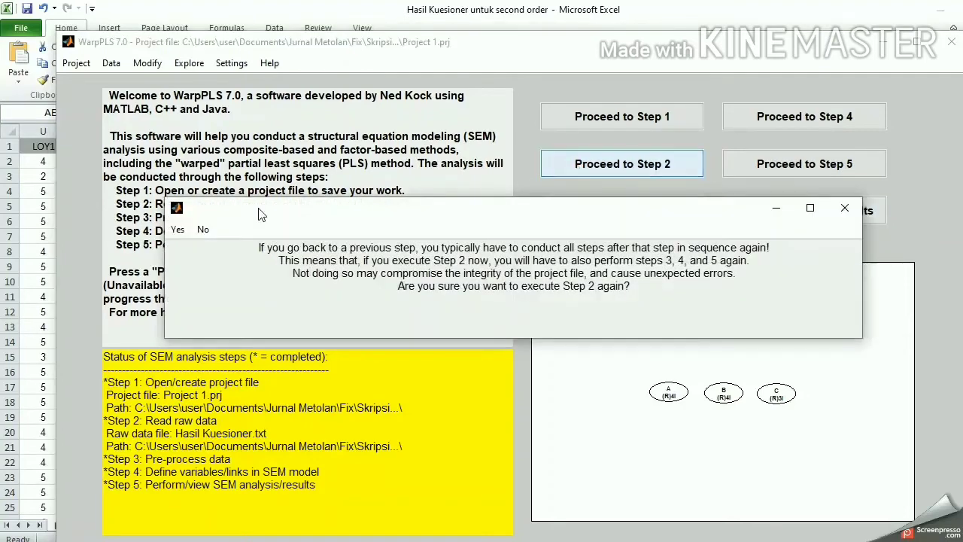
pyautogui.click(178, 229)
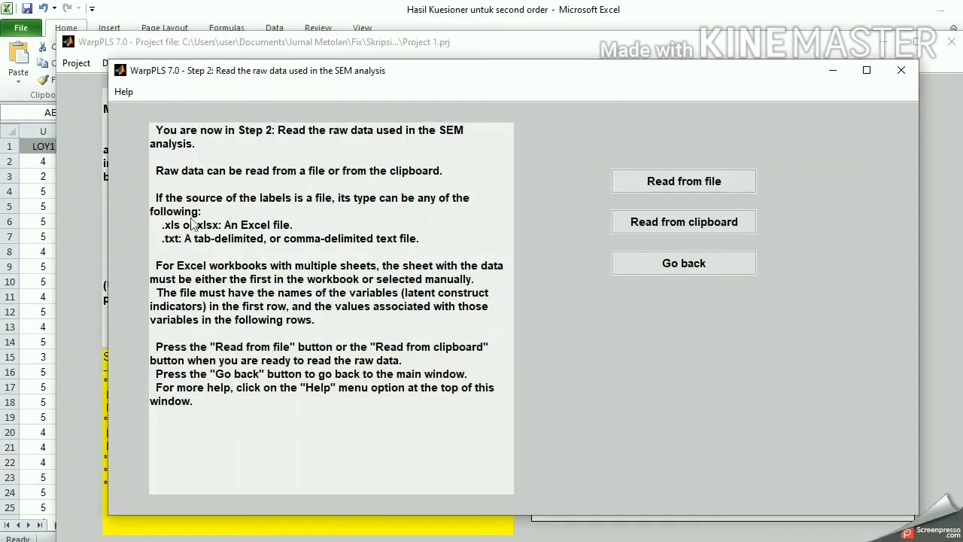
pyautogui.click(660, 187)
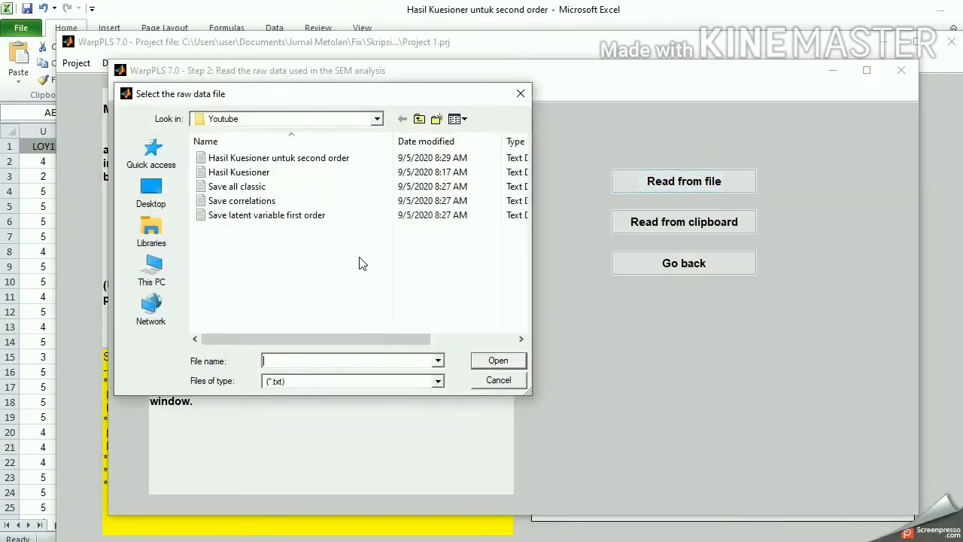
pyautogui.click(310, 160)
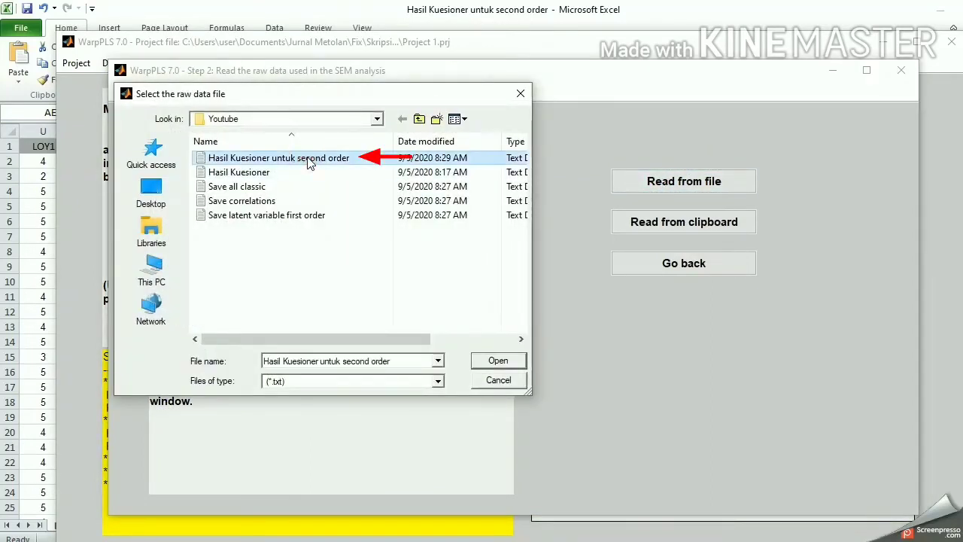
pyautogui.click(493, 364)
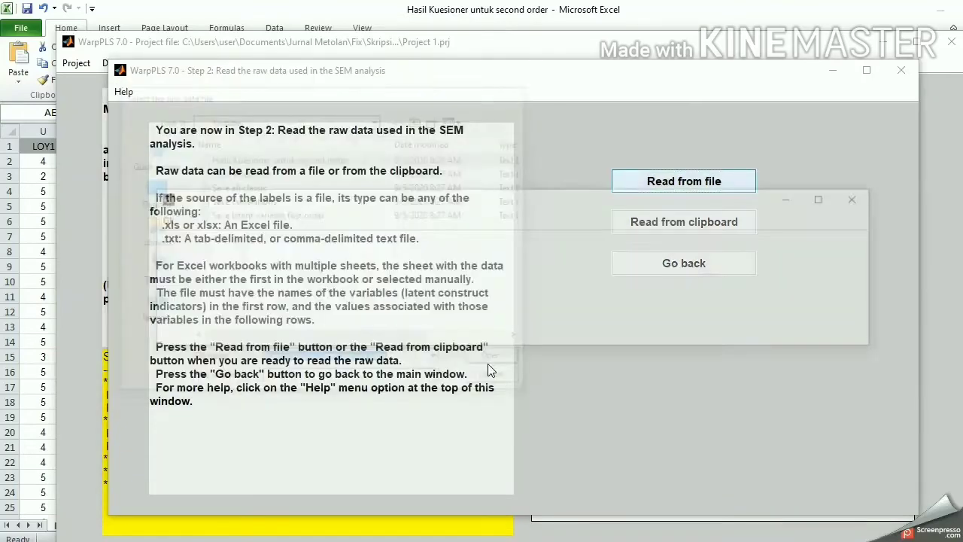
# Import the raw data file with the wizard's default settings, check the A, B and C columns and accept the data as correct.
pyautogui.click(159, 221)
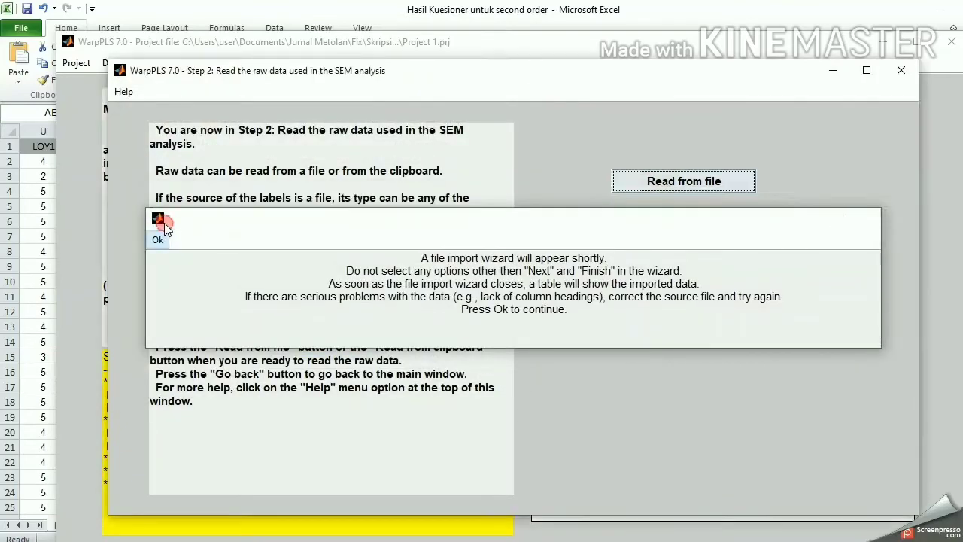
pyautogui.click(416, 459)
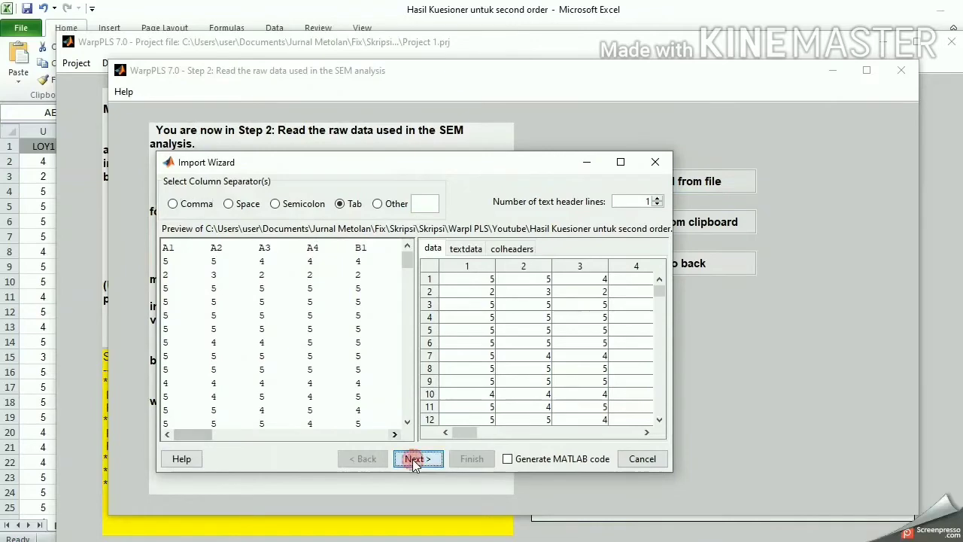
pyautogui.click(470, 459)
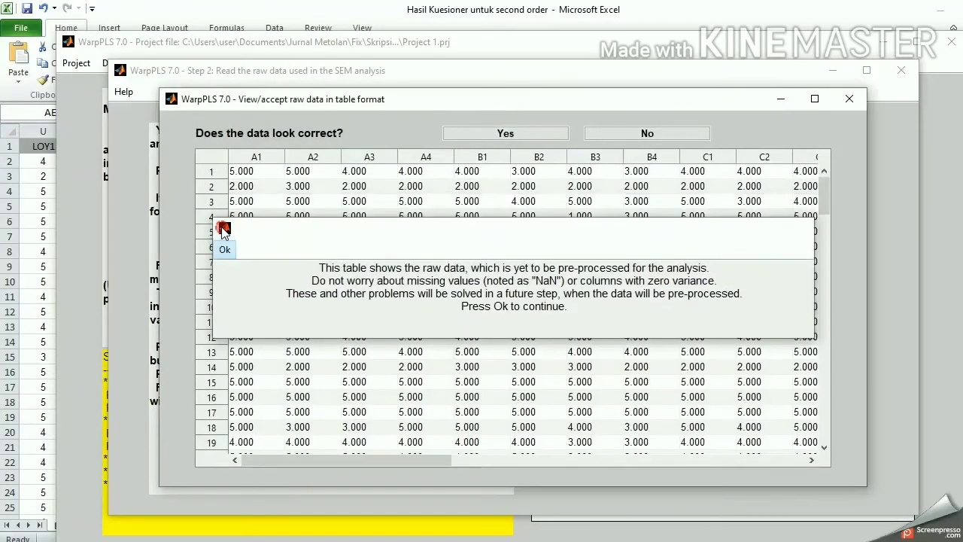
pyautogui.click(225, 228)
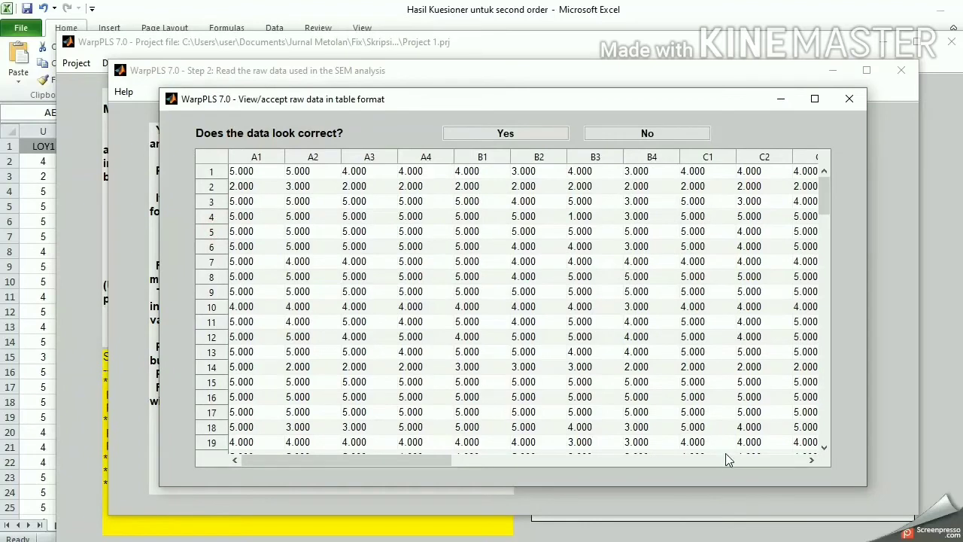
pyautogui.click(770, 461)
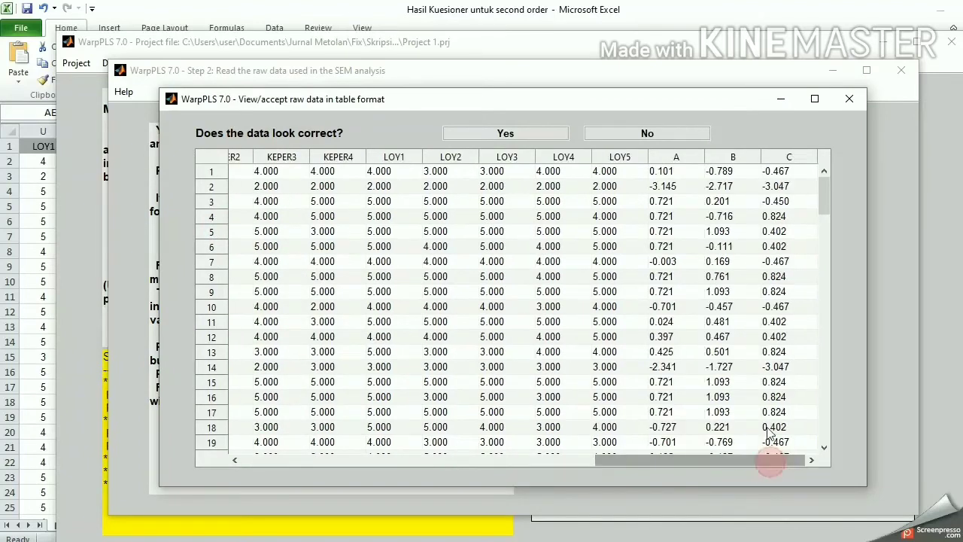
pyautogui.click(505, 133)
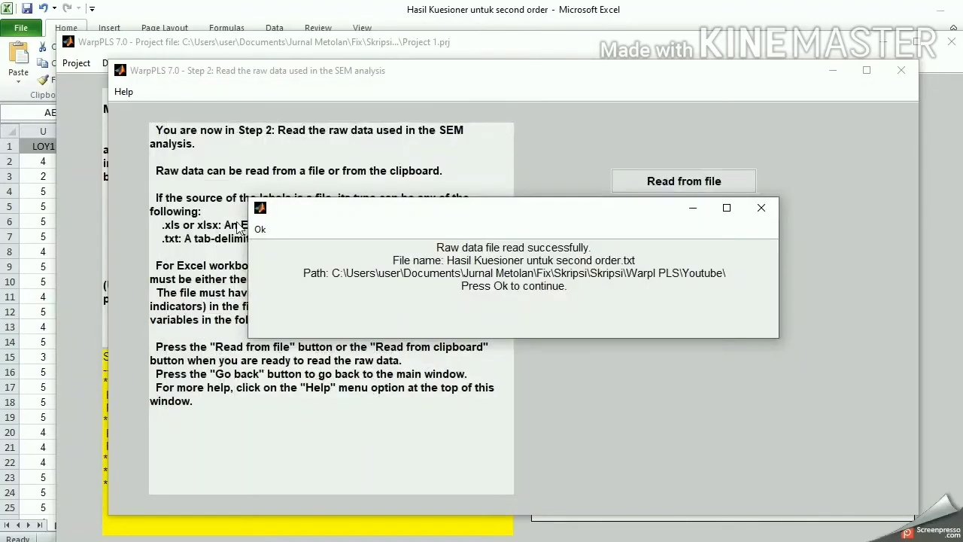
pyautogui.click(261, 230)
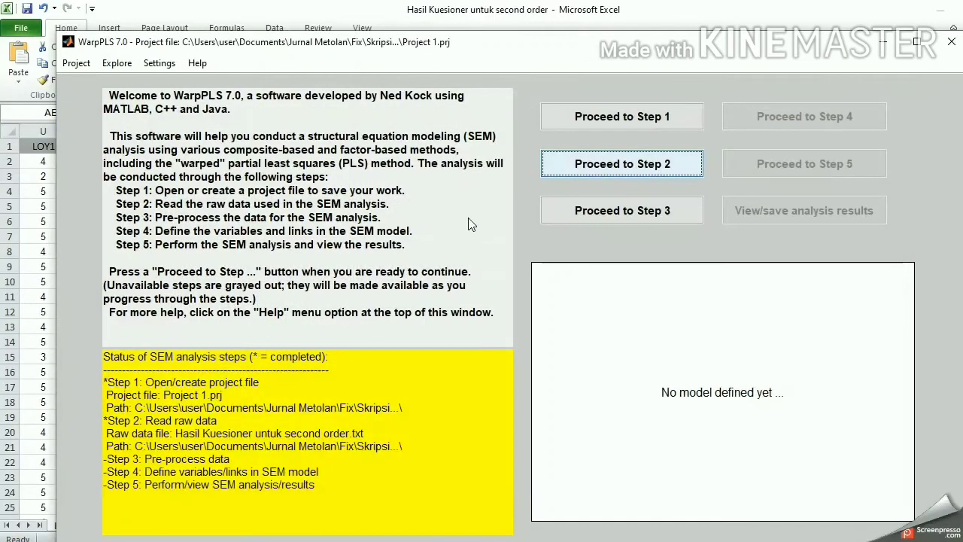
# Run Step 3 to pre-process the imported data and bring up the standardized data table.
pyautogui.click(624, 214)
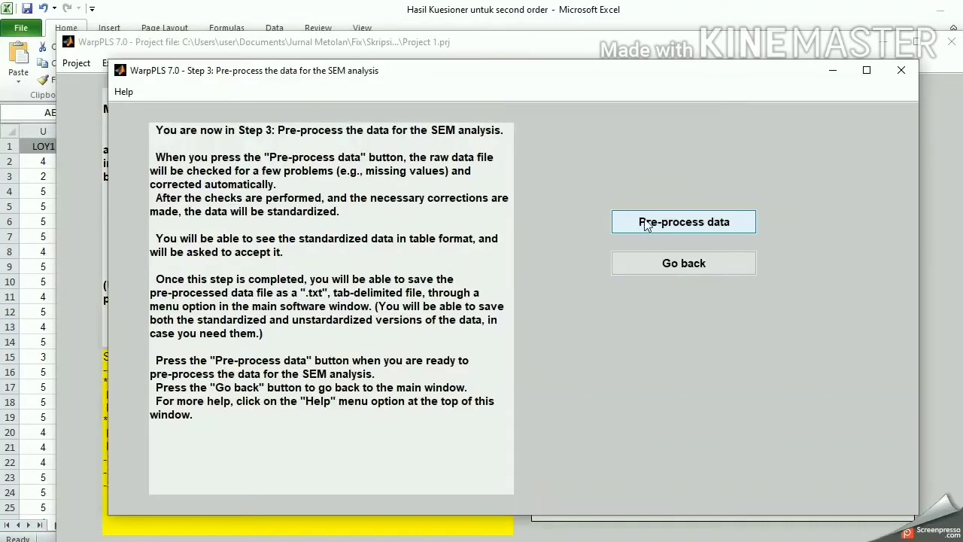
pyautogui.click(663, 223)
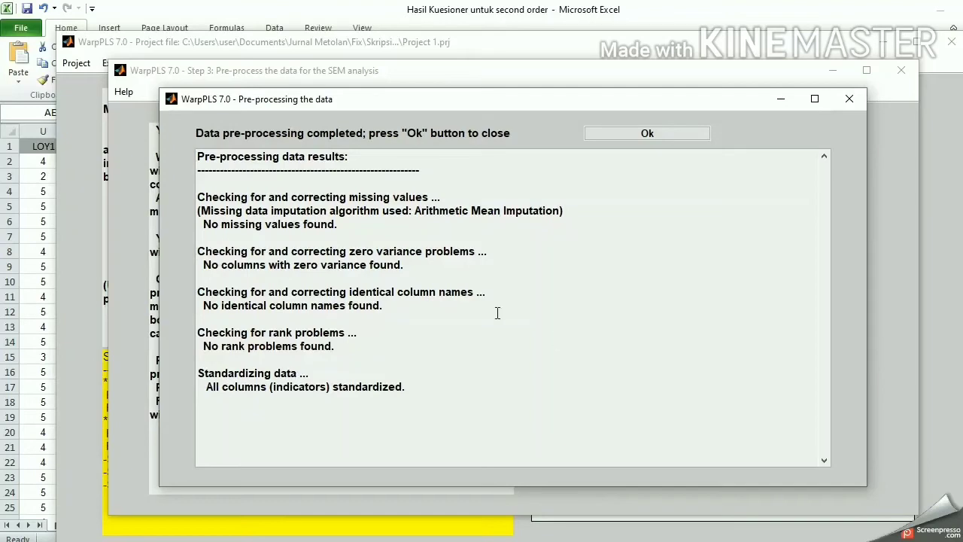
pyautogui.click(608, 134)
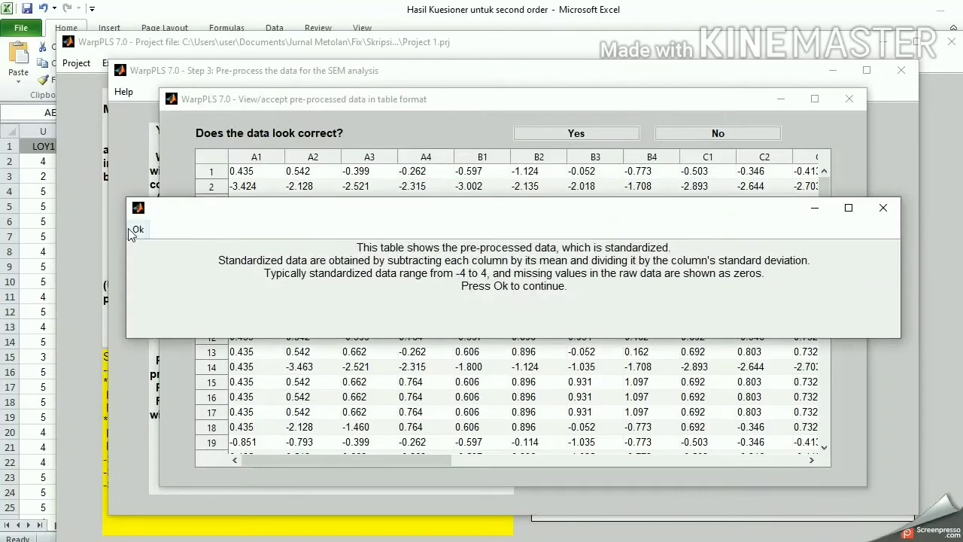
pyautogui.click(137, 230)
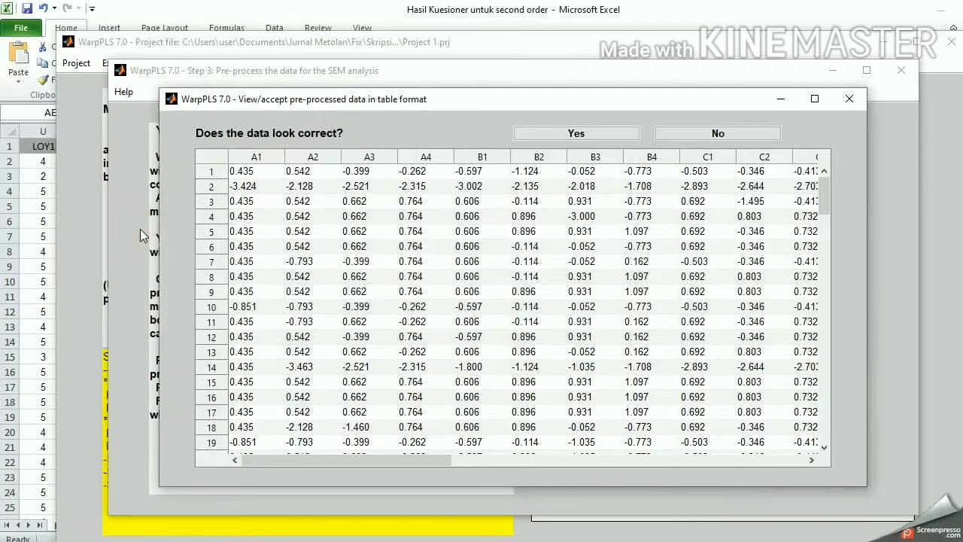
# Review the standardized data through the last columns and rows, including A, B and C, and accept it as correct.
pyautogui.click(755, 463)
pyautogui.click(755, 462)
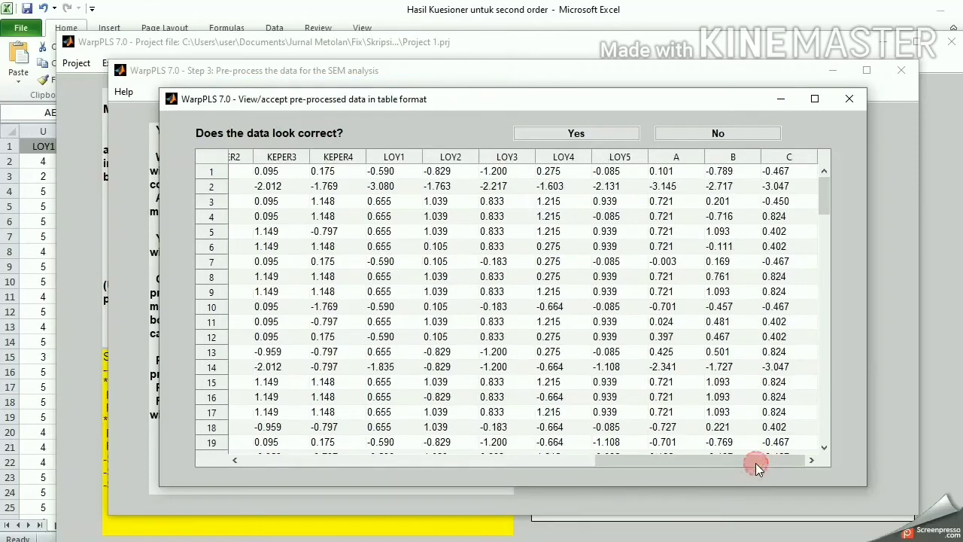
pyautogui.click(826, 431)
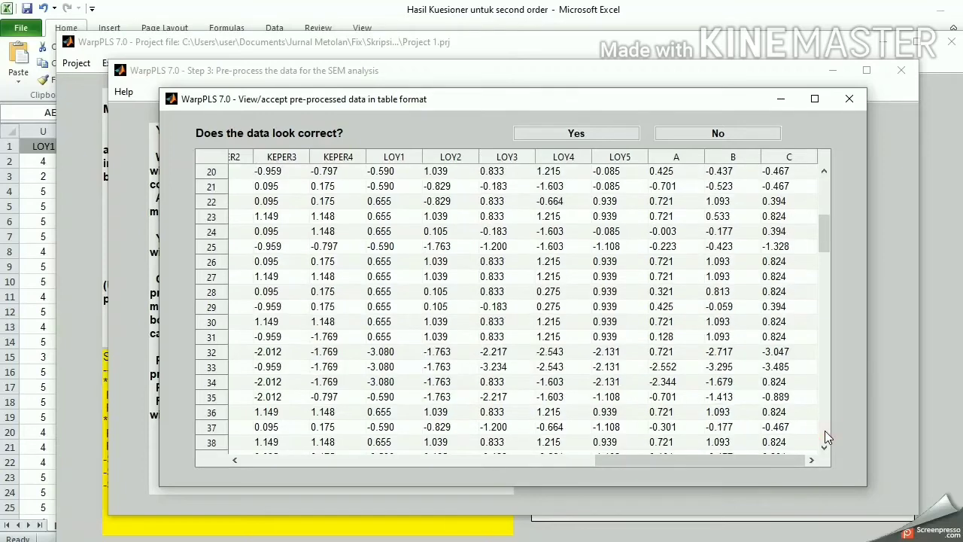
pyautogui.click(825, 430)
pyautogui.click(824, 431)
pyautogui.click(824, 431)
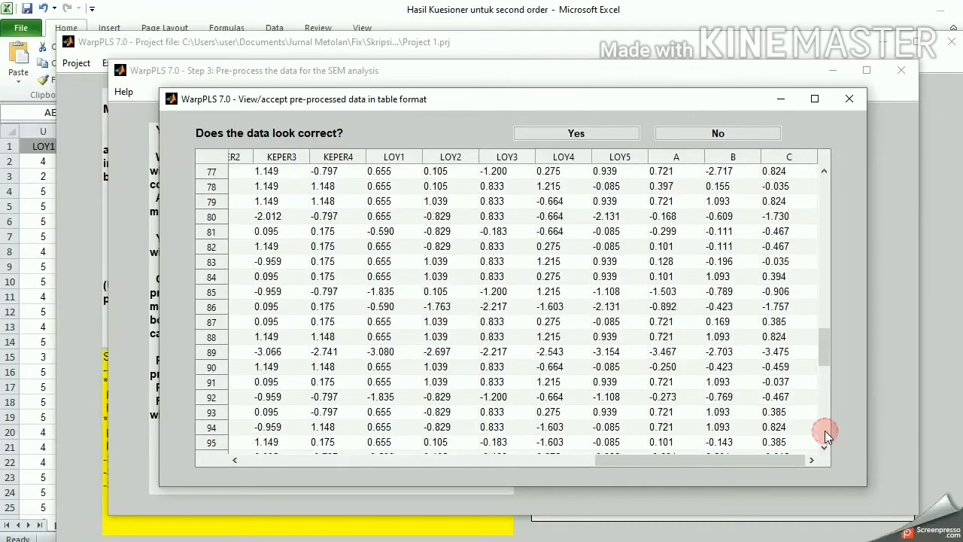
pyautogui.click(824, 431)
pyautogui.click(824, 430)
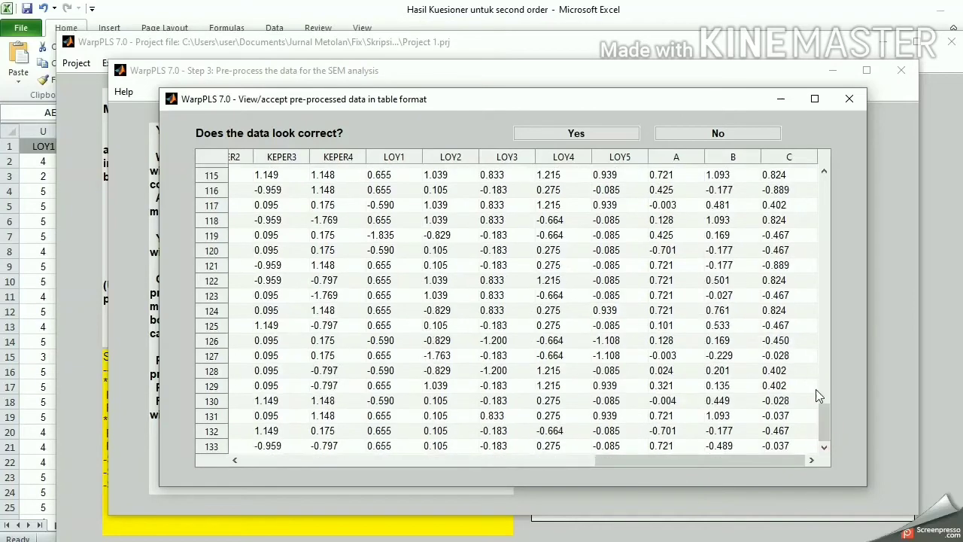
pyautogui.click(829, 187)
pyautogui.moveTo(828, 187); pyautogui.dragTo(824, 180)
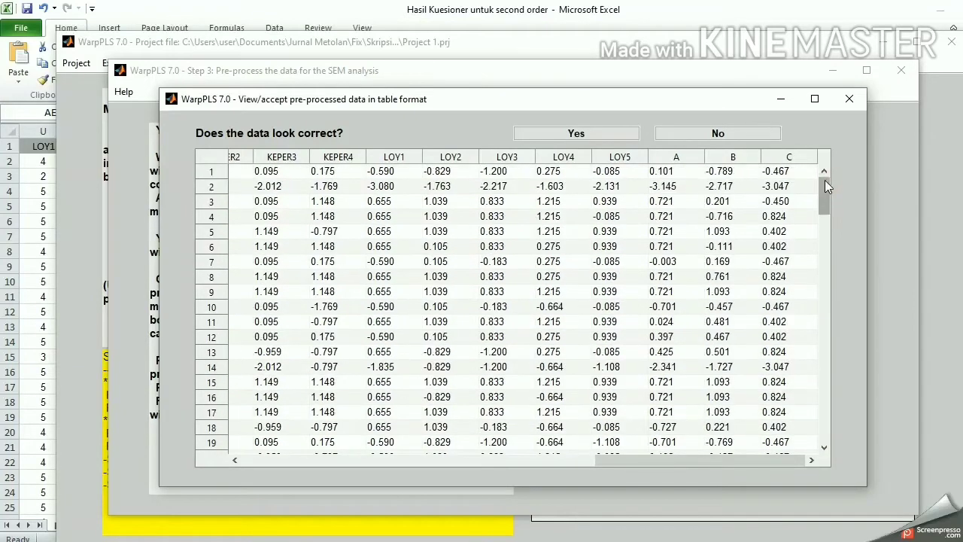
pyautogui.click(602, 134)
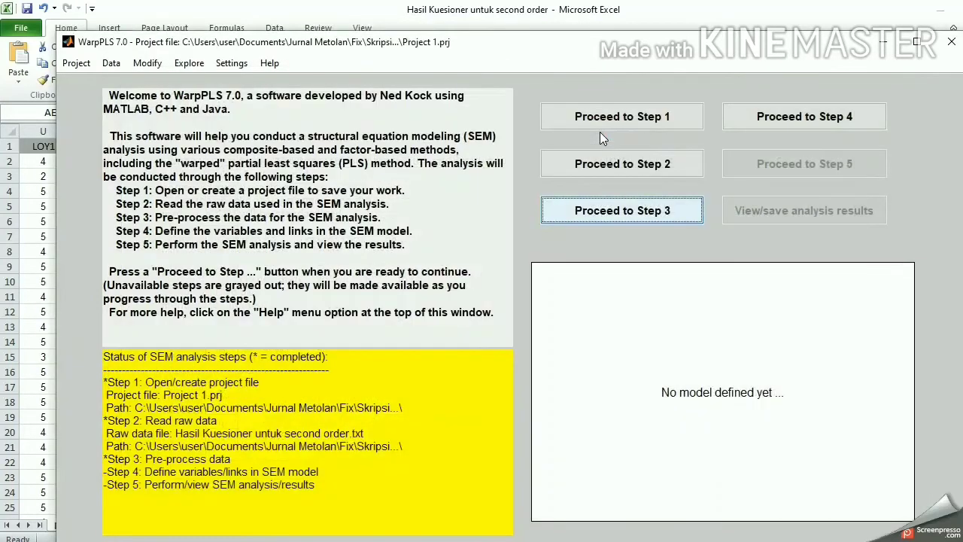
# Start defining the SEM model in Step 4 and place a new latent variable near the centre of the model canvas.
pyautogui.click(835, 117)
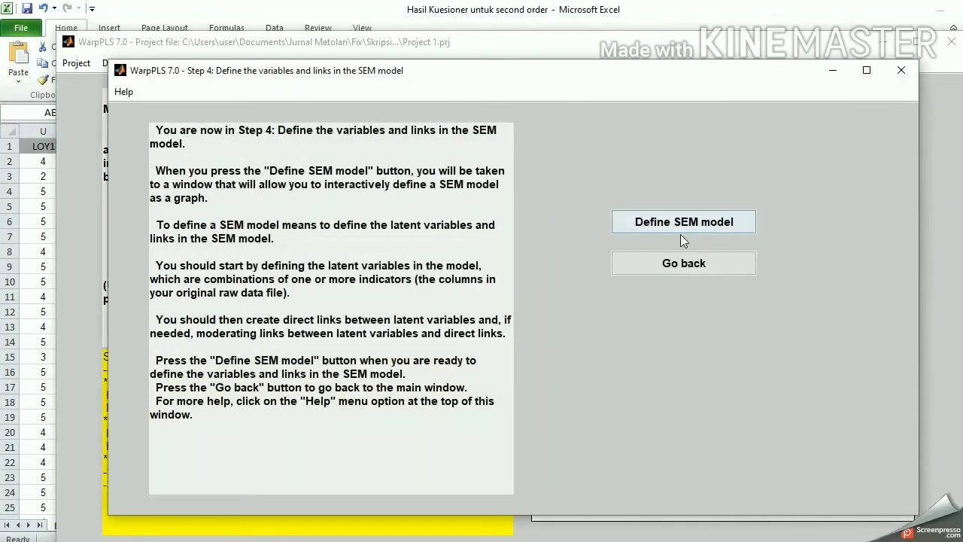
pyautogui.click(680, 222)
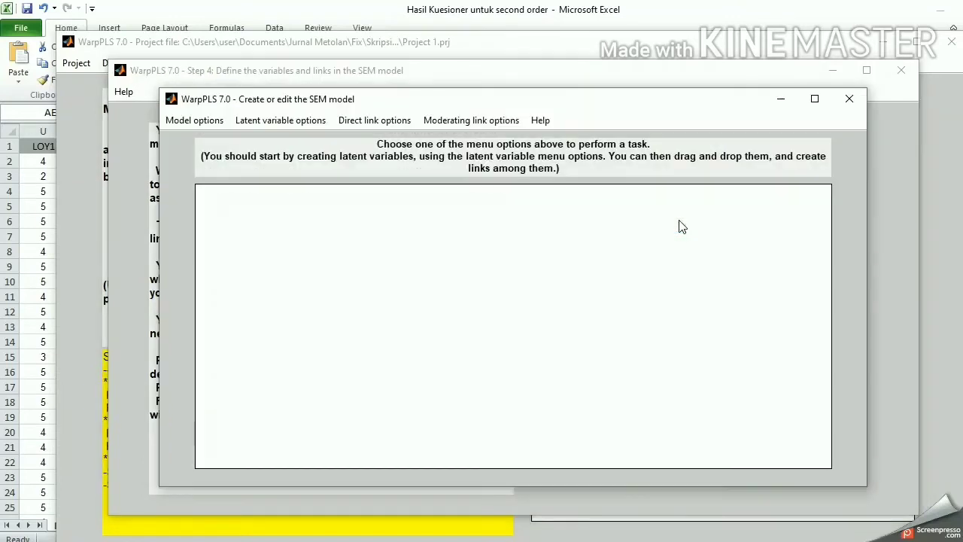
pyautogui.click(270, 121)
pyautogui.click(285, 142)
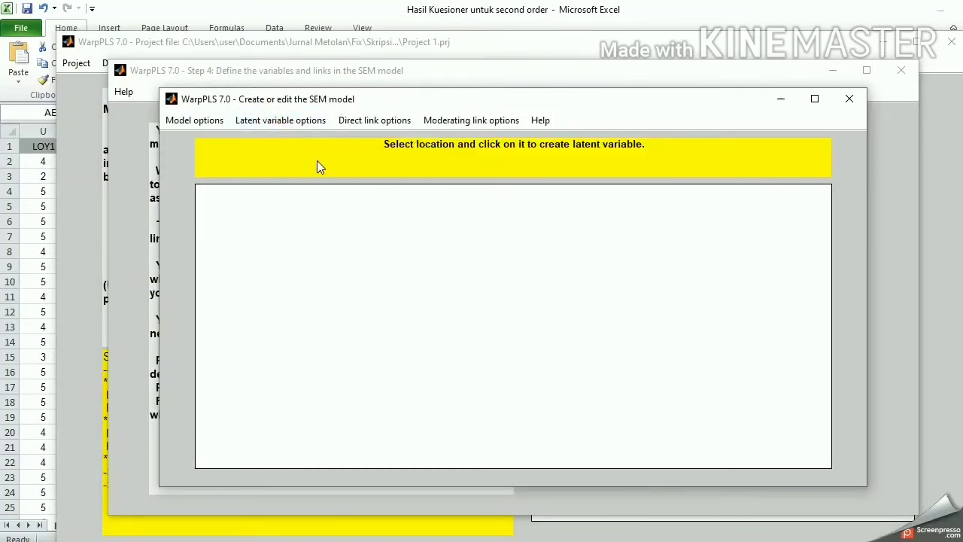
pyautogui.click(520, 303)
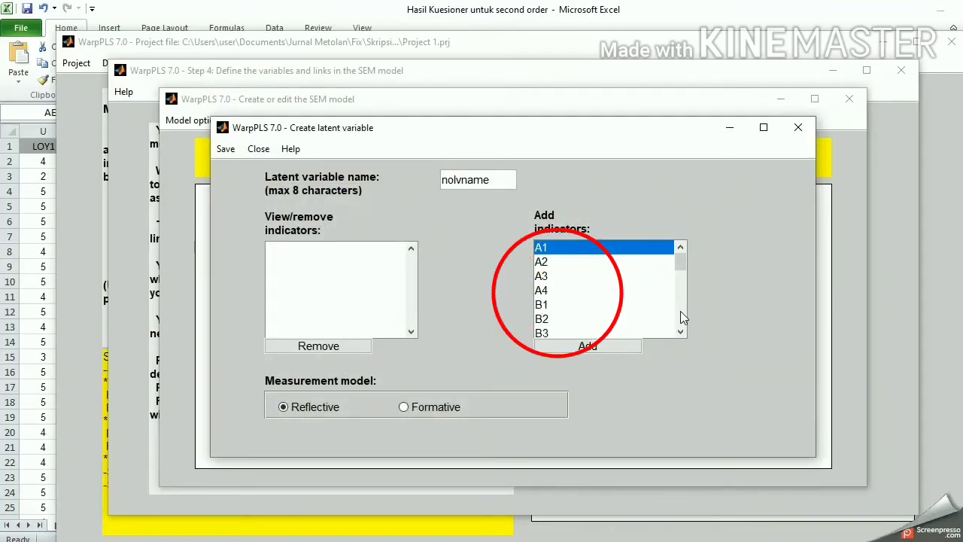
# Add the indicators A, B and C to the new latent variable.
pyautogui.click(680, 311)
pyautogui.click(680, 311)
pyautogui.click(680, 310)
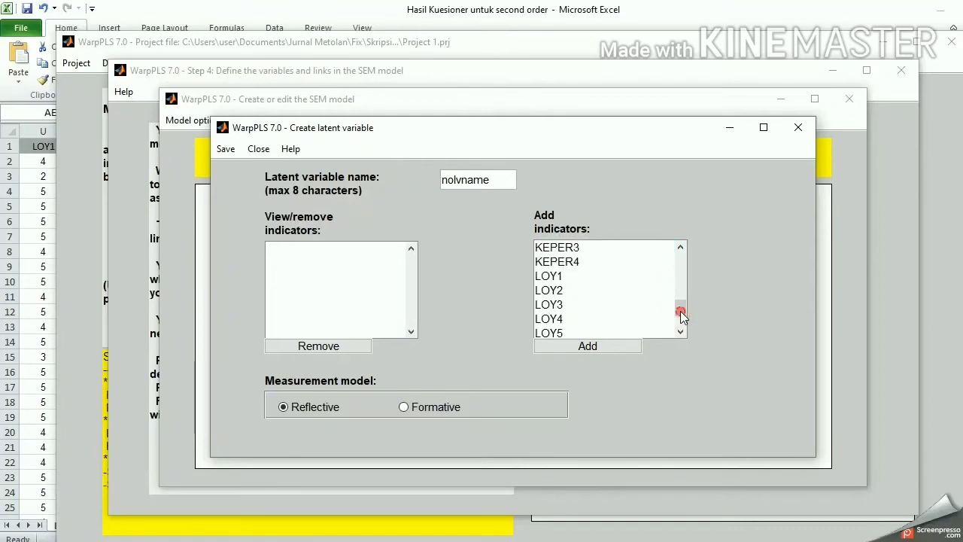
pyautogui.click(680, 322)
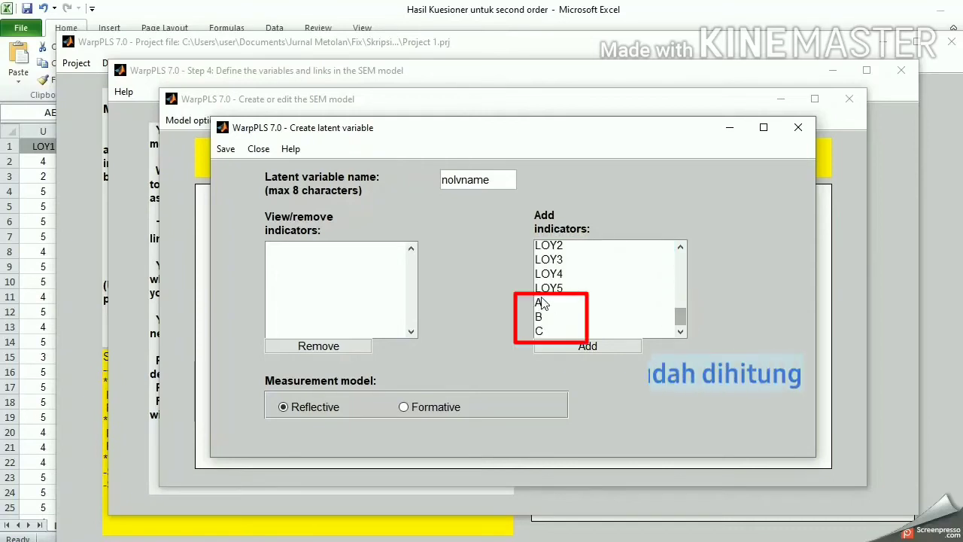
pyautogui.click(540, 301)
pyautogui.click(555, 348)
pyautogui.click(553, 348)
pyautogui.click(551, 350)
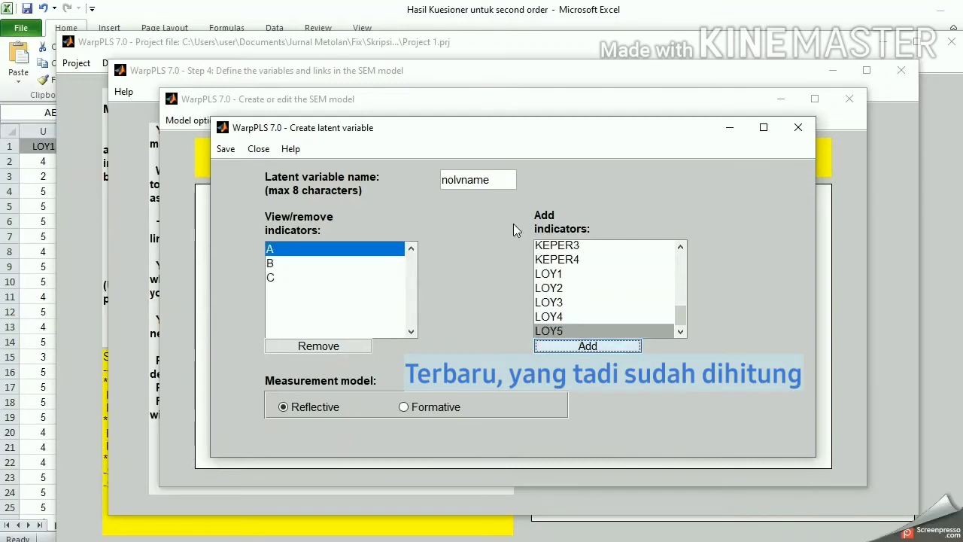
# Name the latent variable KEP, save its settings and move its ellipse to the left of the model canvas's centre.
pyautogui.moveTo(496, 182); pyautogui.dragTo(376, 181)
pyautogui.press('BackSpace')
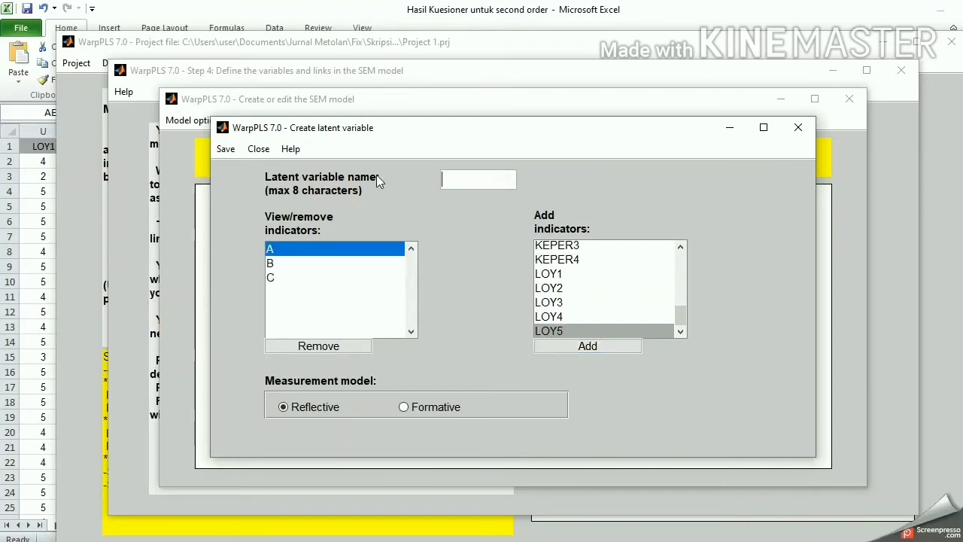
pyautogui.write('Keo')
pyautogui.press('BackSpace')
pyautogui.press('BackSpace')
pyautogui.write('EP')
pyautogui.click(227, 148)
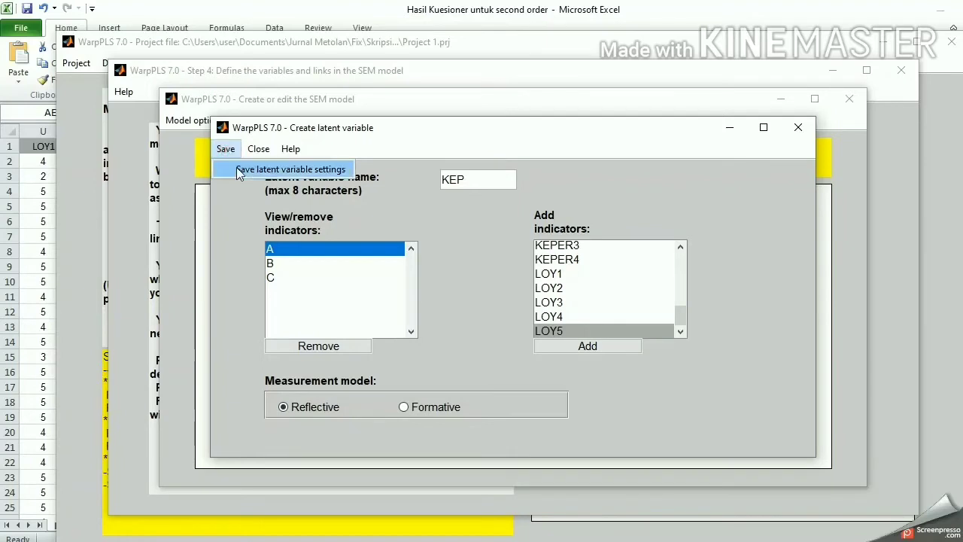
pyautogui.click(239, 170)
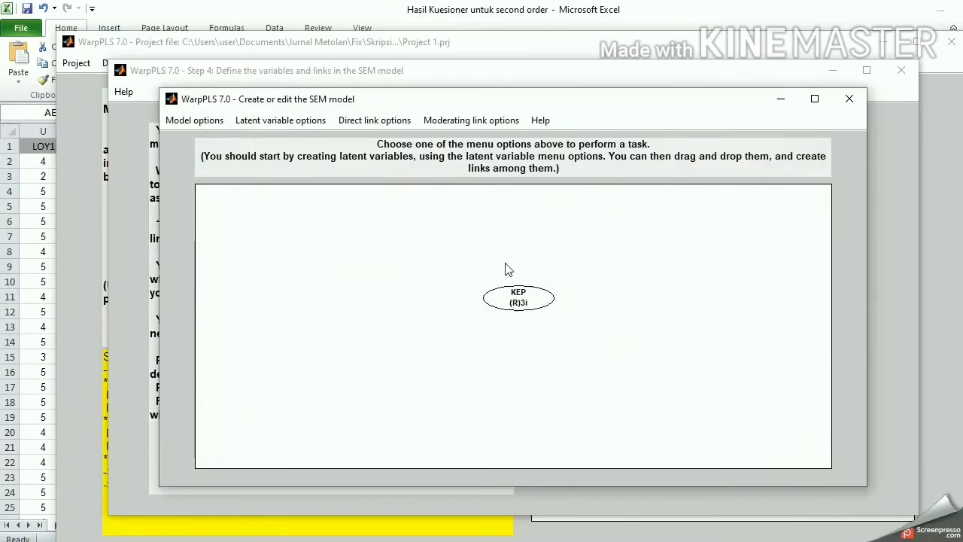
pyautogui.moveTo(516, 305); pyautogui.dragTo(401, 312)
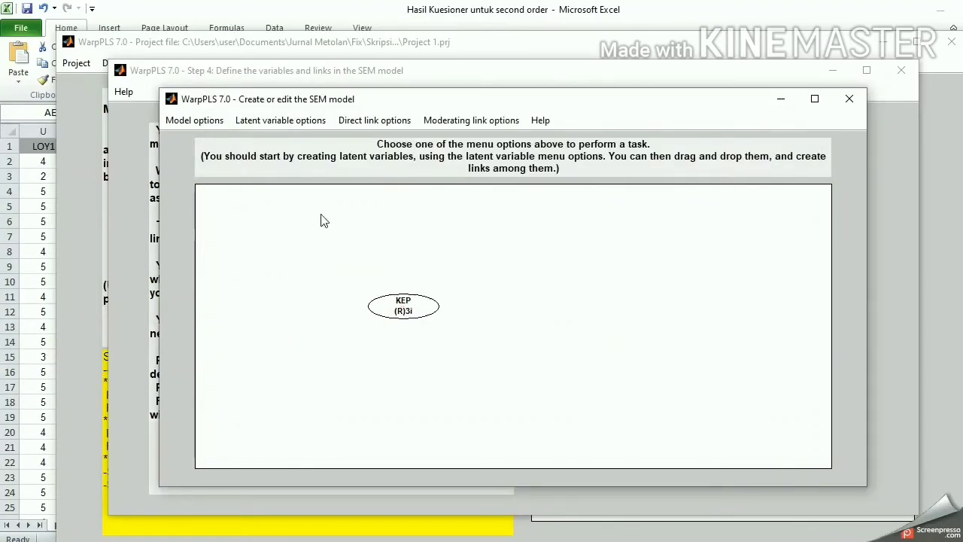
# Create a latent variable near the upper centre of the model canvas and add the indicators PENG1 to PENG5.
pyautogui.click(272, 124)
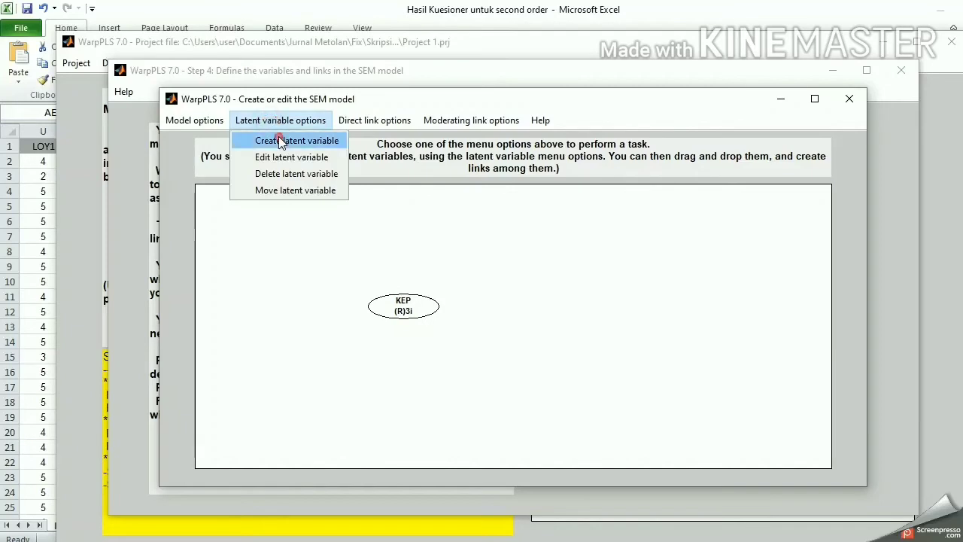
pyautogui.click(278, 136)
pyautogui.click(523, 270)
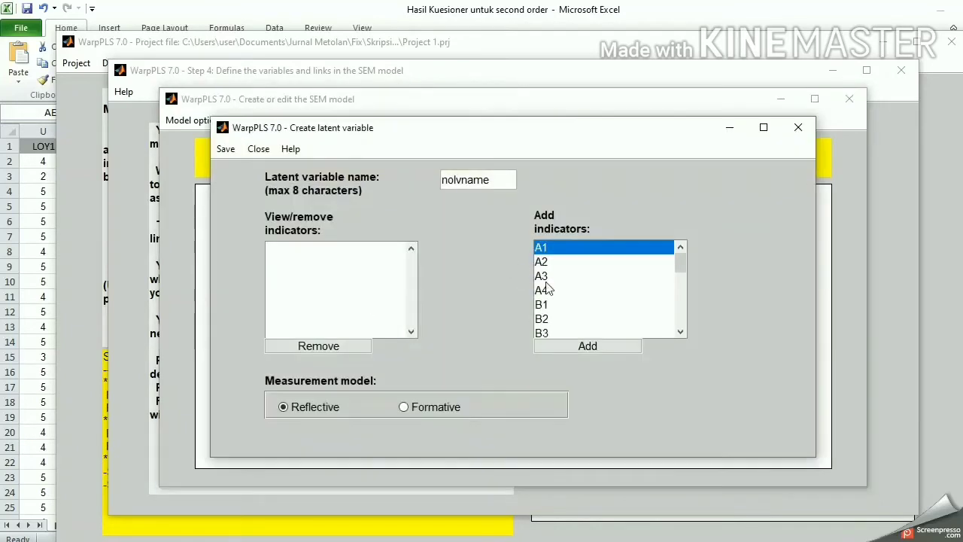
pyautogui.click(682, 309)
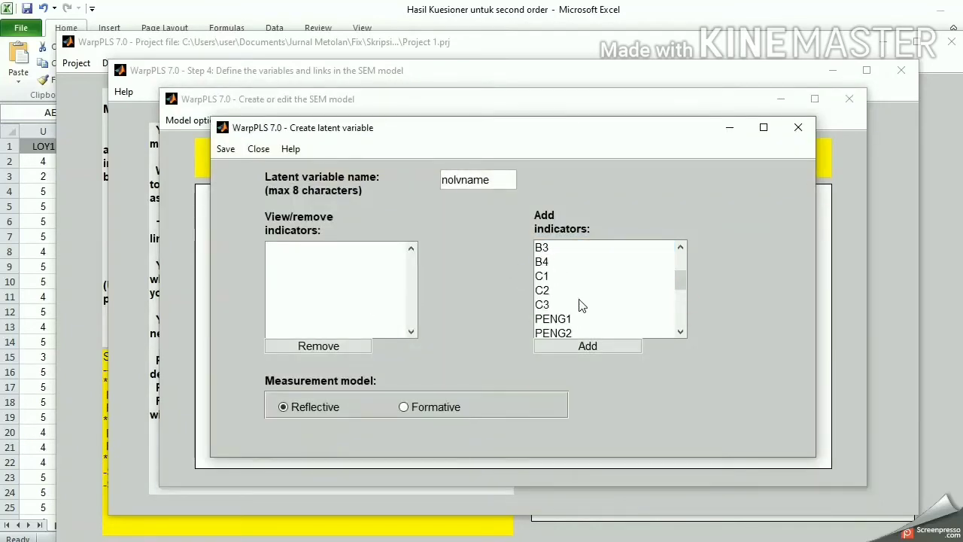
pyautogui.click(554, 319)
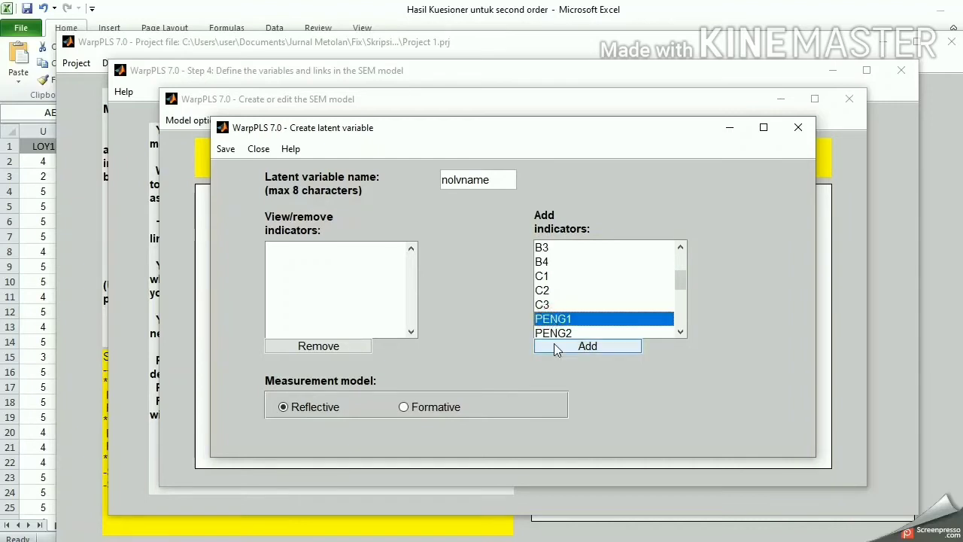
pyautogui.click(554, 346)
pyautogui.click(555, 346)
pyautogui.click(555, 346)
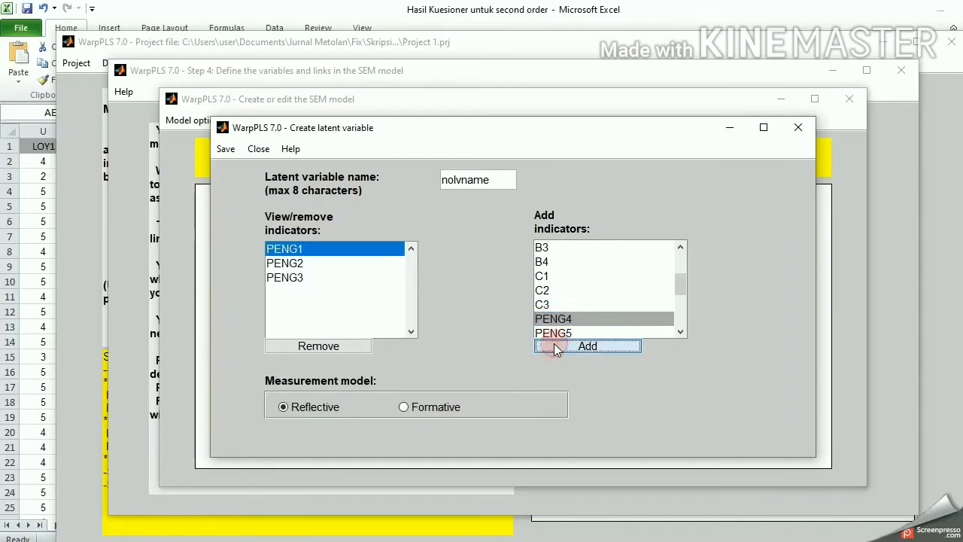
pyautogui.click(555, 346)
pyautogui.click(555, 347)
# Name the latent variable PENG, save its settings and move its ellipse directly below KEP.
pyautogui.moveTo(492, 176); pyautogui.dragTo(438, 176)
pyautogui.press('BackSpace')
pyautogui.write('PENG')
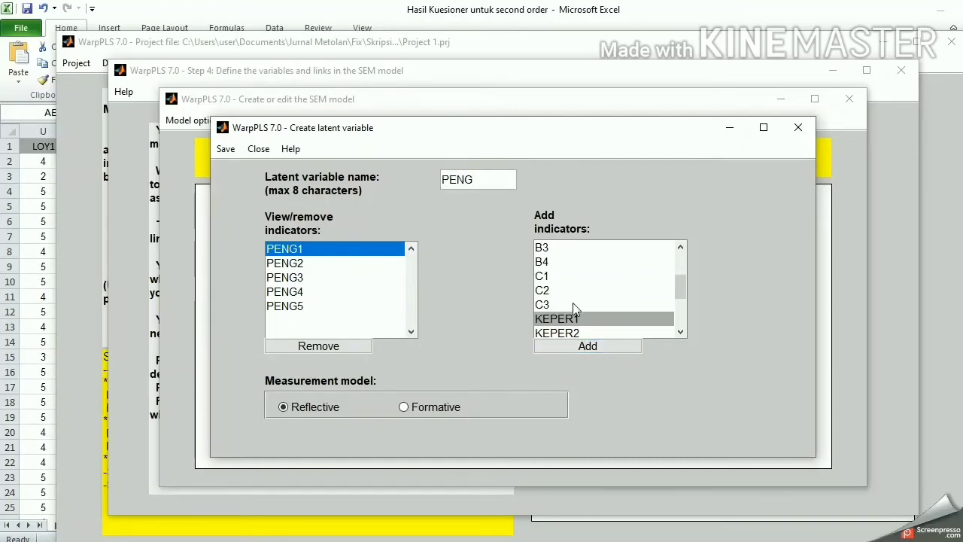
pyautogui.click(228, 148)
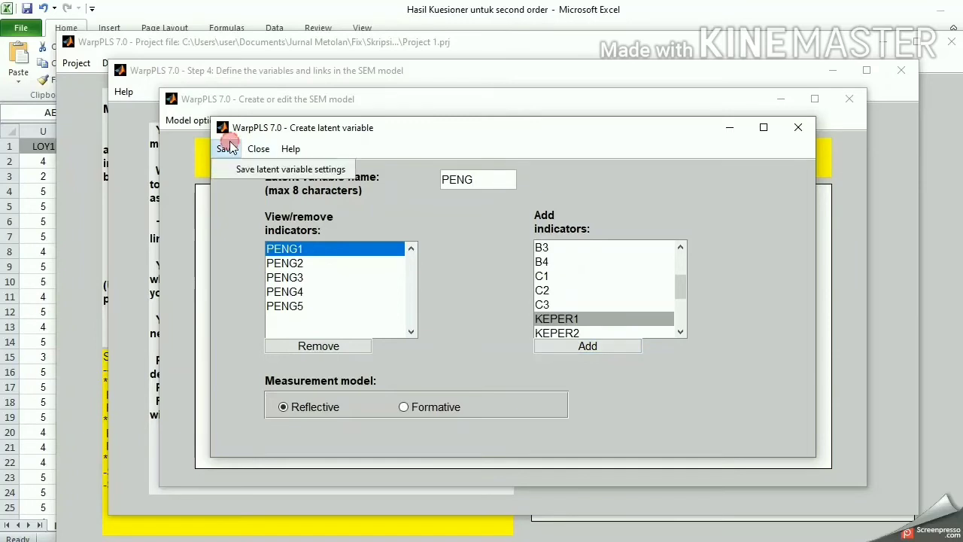
pyautogui.click(235, 168)
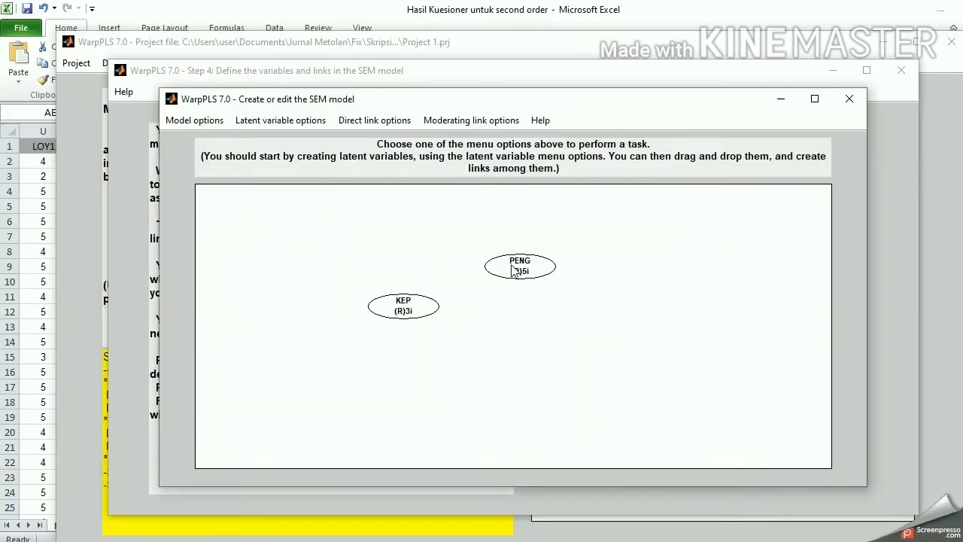
pyautogui.moveTo(513, 271); pyautogui.dragTo(404, 389)
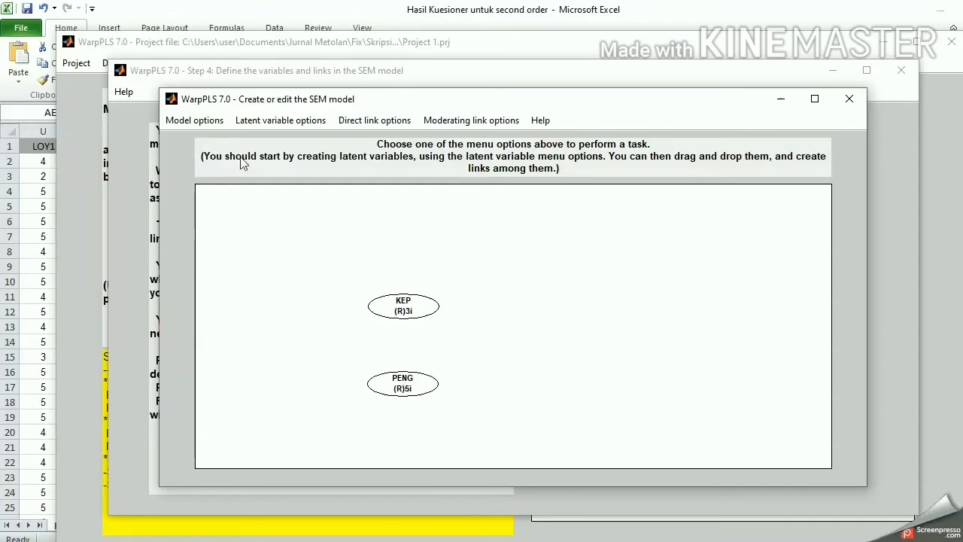
# Create another latent variable above KEP and add the indicators KEPER1 to KEPER4.
pyautogui.click(253, 121)
pyautogui.click(258, 141)
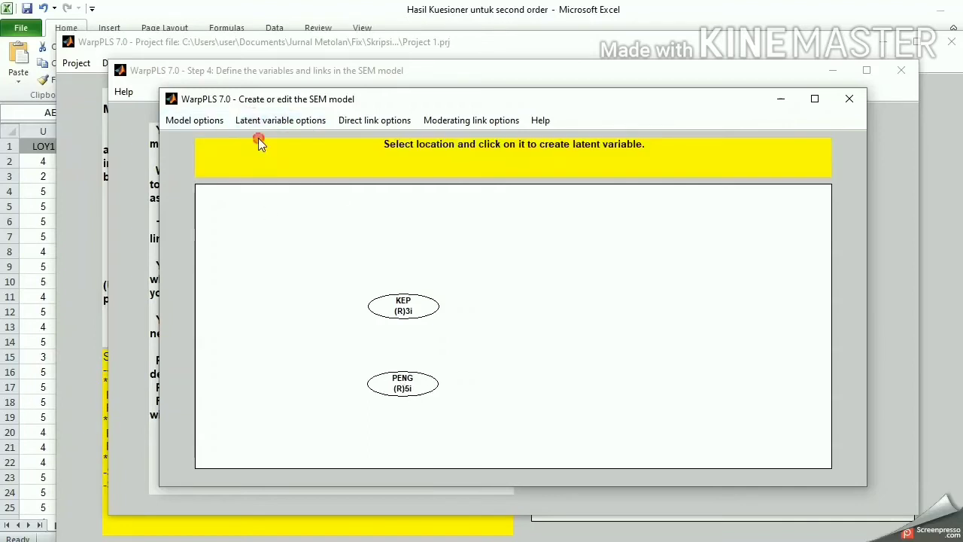
pyautogui.click(411, 232)
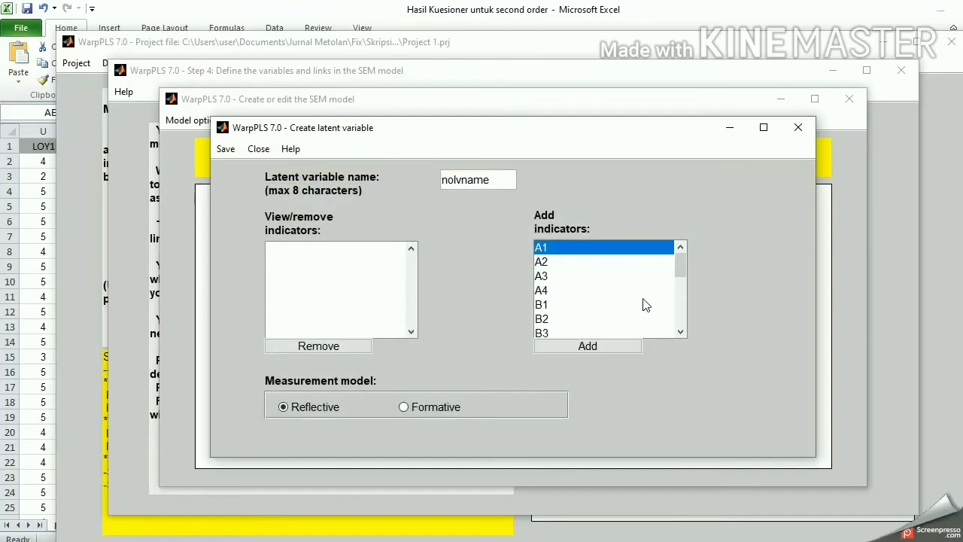
pyautogui.click(681, 308)
pyautogui.click(561, 319)
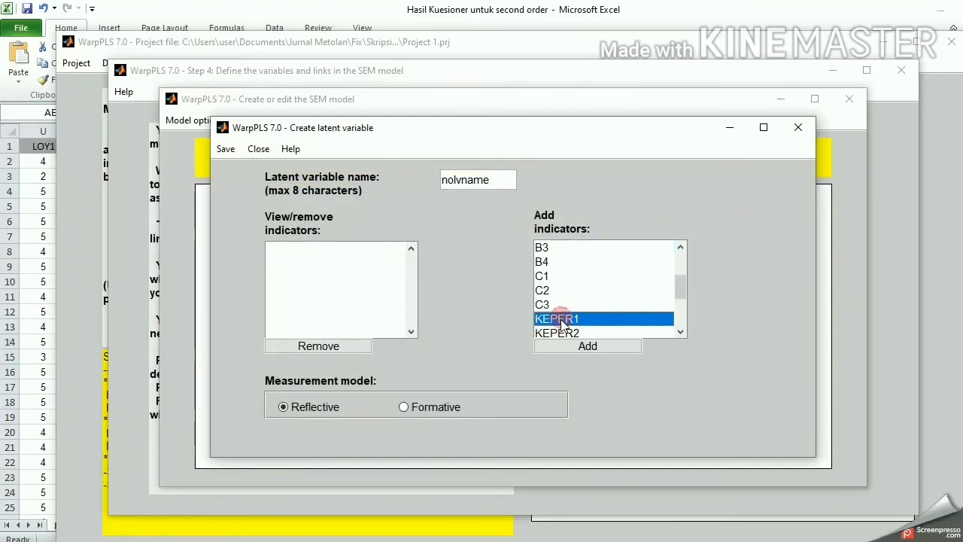
pyautogui.click(559, 345)
pyautogui.click(560, 344)
pyautogui.click(559, 344)
pyautogui.click(560, 345)
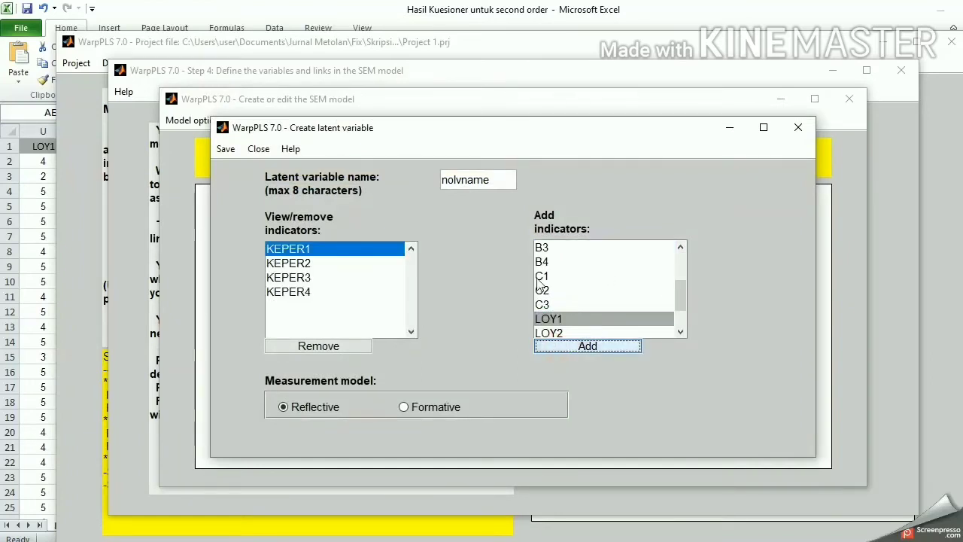
# Name the latent variable KEPER, save its settings and move its ellipse to the right of PENG.
pyautogui.doubleClick(488, 180)
pyautogui.press('BackSpace')
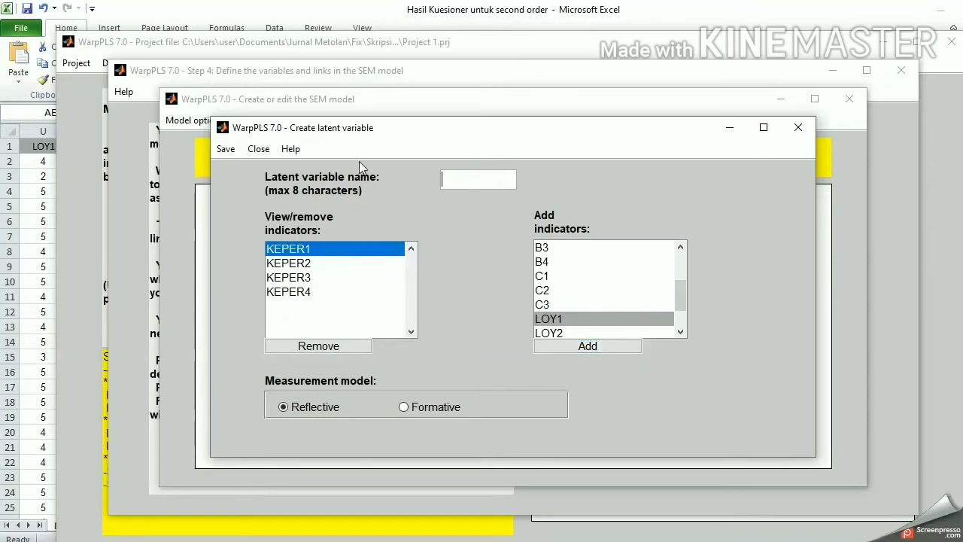
pyautogui.write('k')
pyautogui.press('BackSpace')
pyautogui.write('Kep')
pyautogui.press('BackSpace')
pyautogui.press('BackSpace')
pyautogui.write('EPER')
pyautogui.click(225, 149)
pyautogui.click(234, 172)
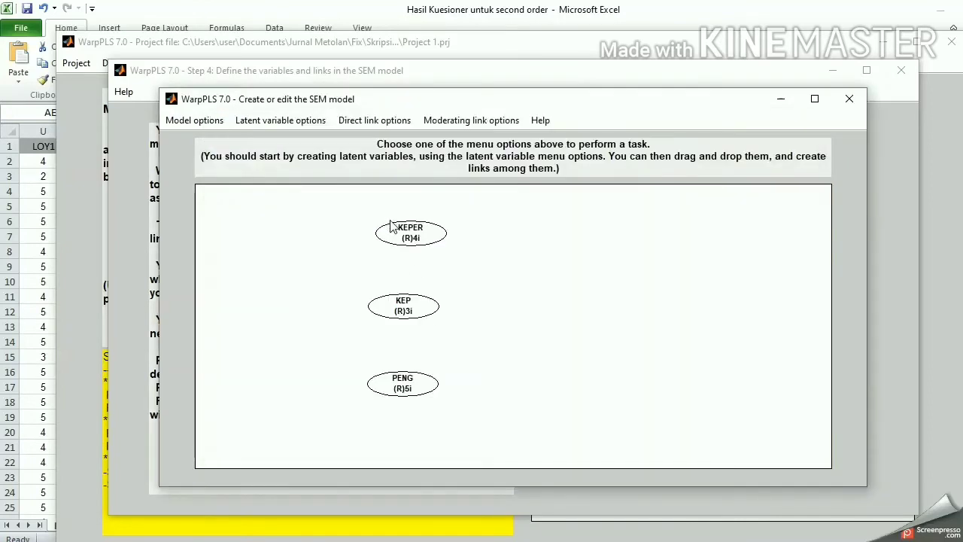
pyautogui.moveTo(406, 238); pyautogui.dragTo(554, 390)
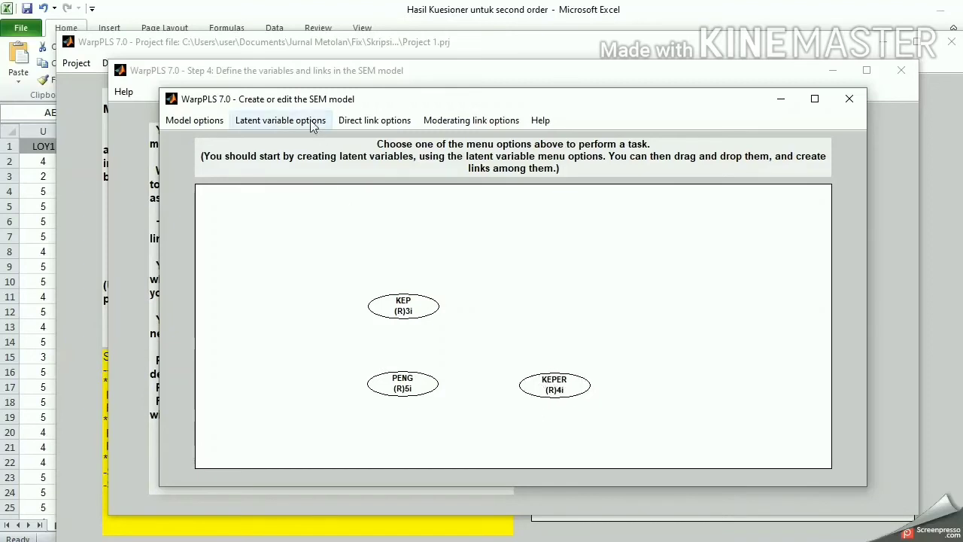
# Create a latent variable to the upper right of KEPER with the indicators LOY1 to LOY5, removing the surplus indicator C3.
pyautogui.click(280, 120)
pyautogui.click(312, 141)
pyautogui.click(622, 312)
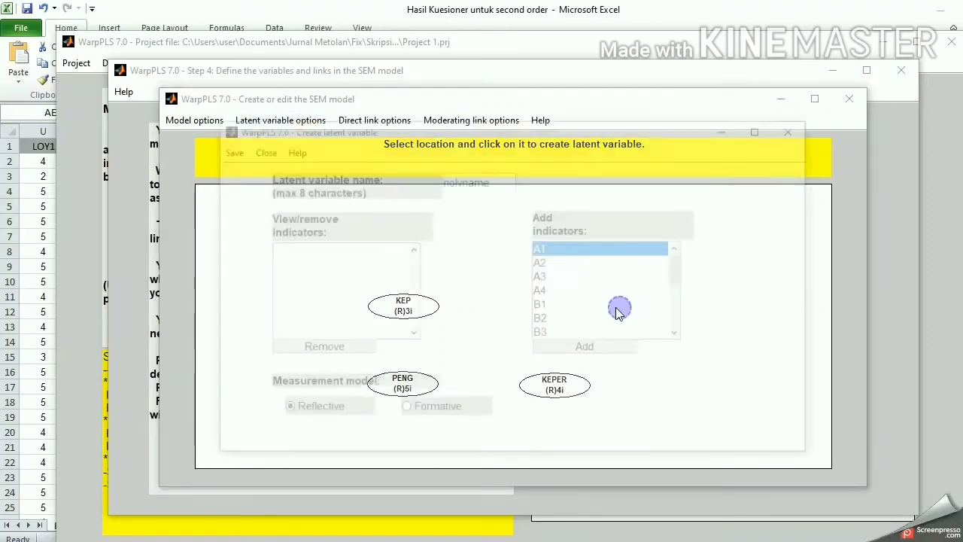
pyautogui.click(685, 311)
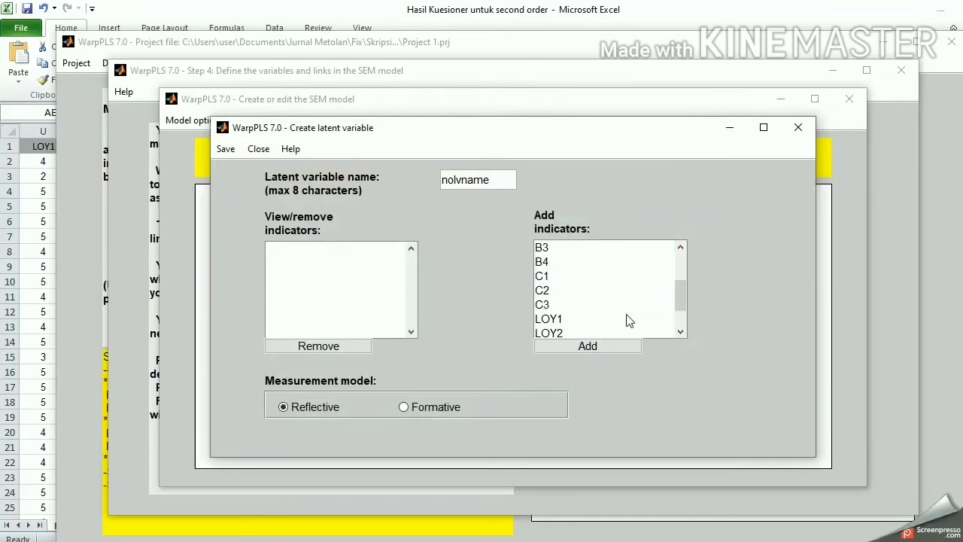
pyautogui.click(552, 319)
pyautogui.click(559, 345)
pyautogui.click(560, 345)
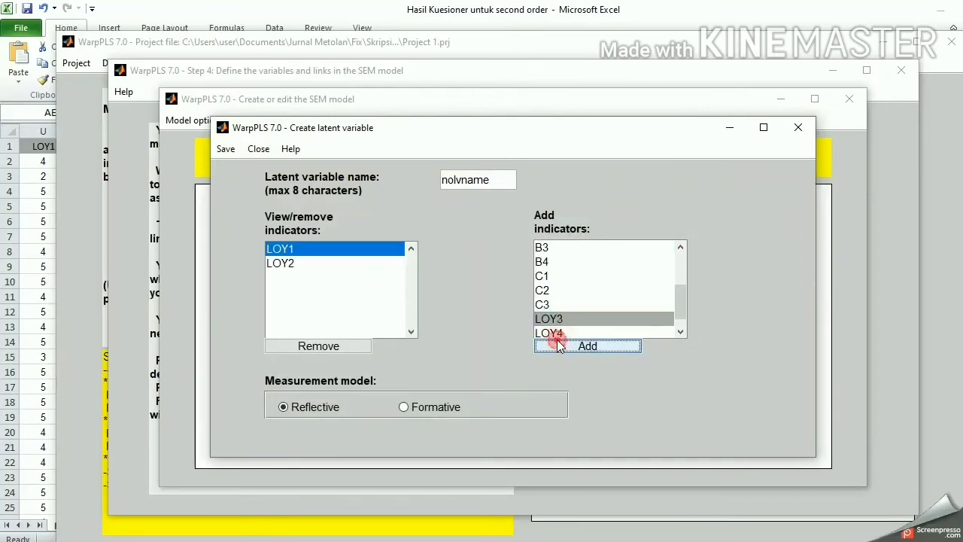
pyautogui.click(560, 346)
pyautogui.click(560, 345)
pyautogui.click(559, 345)
pyautogui.click(559, 345)
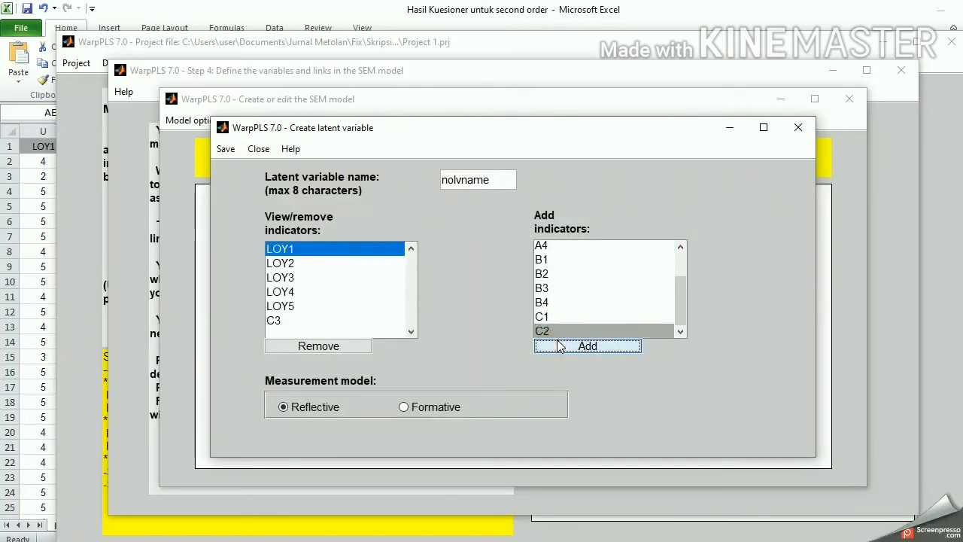
pyautogui.click(272, 321)
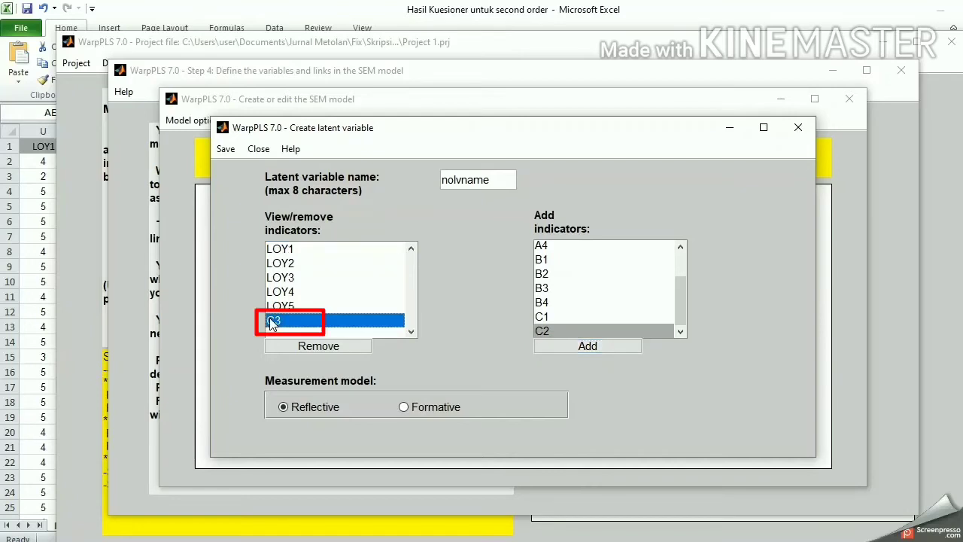
pyautogui.click(304, 348)
# Name the latent variable LOY and save its settings.
pyautogui.click(495, 180)
pyautogui.press('BackSpace')
pyautogui.press('BackSpace')
pyautogui.press('BackSpace')
pyautogui.press('BackSpace')
pyautogui.press('BackSpace')
pyautogui.press('BackSpace')
pyautogui.press('BackSpace')
pyautogui.press('BackSpace')
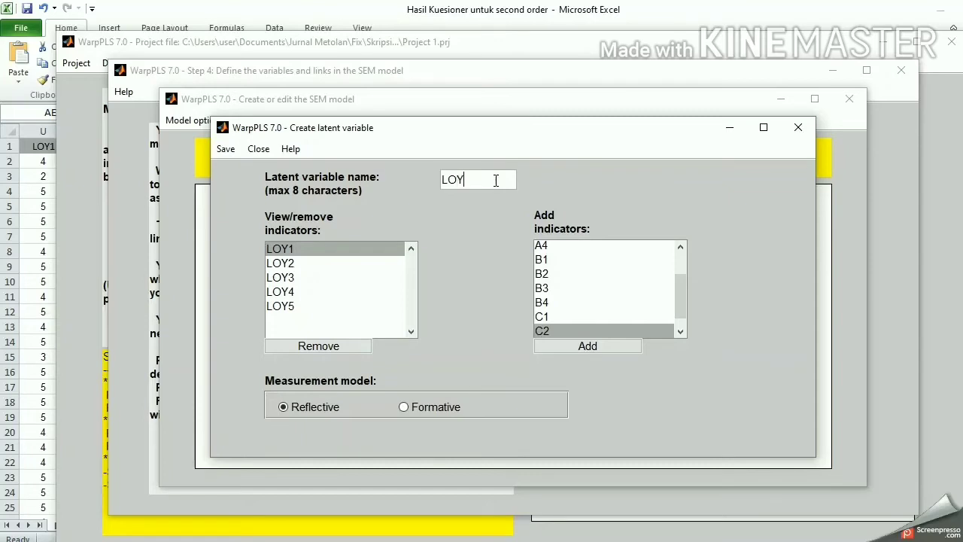
pyautogui.click(225, 148)
pyautogui.click(258, 149)
pyautogui.click(232, 174)
# Move the LOY ellipse to the right of KEPER, in line with PENG and KEPER.
pyautogui.moveTo(621, 312); pyautogui.dragTo(669, 313)
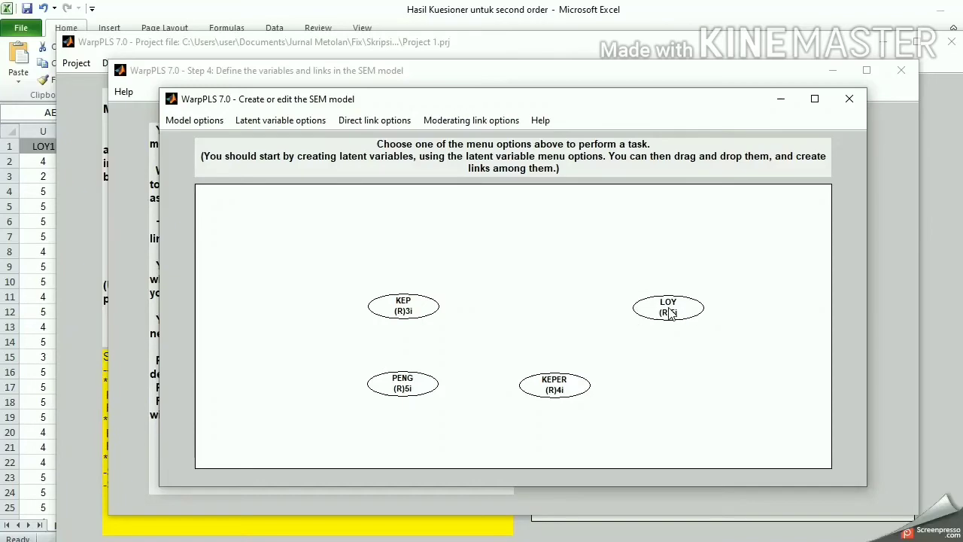
pyautogui.moveTo(628, 523)
pyautogui.moveTo(665, 312); pyautogui.dragTo(687, 393)
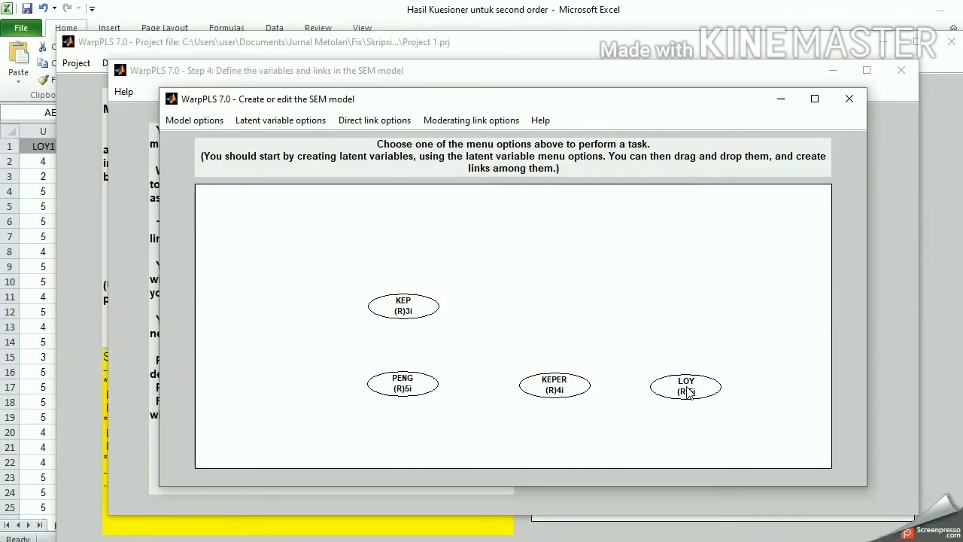
# Create a direct link from PENG to KEP.
pyautogui.click(391, 122)
pyautogui.click(384, 142)
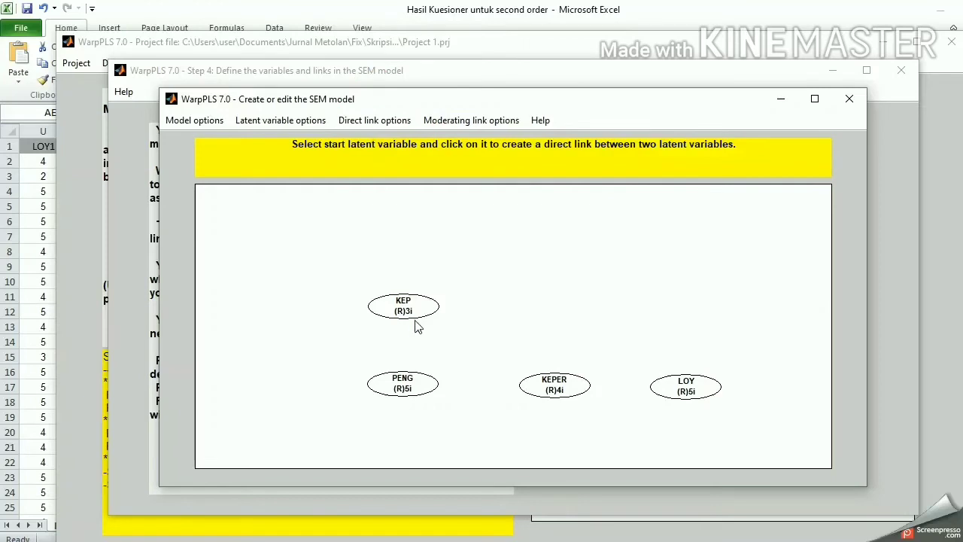
pyautogui.click(411, 385)
pyautogui.click(406, 313)
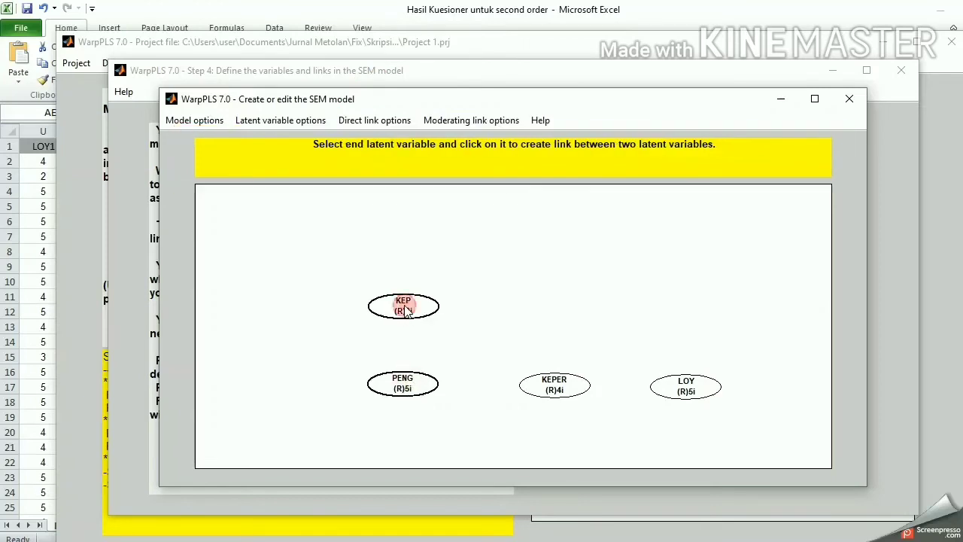
# Create a direct link from KEP to LOY.
pyautogui.click(383, 122)
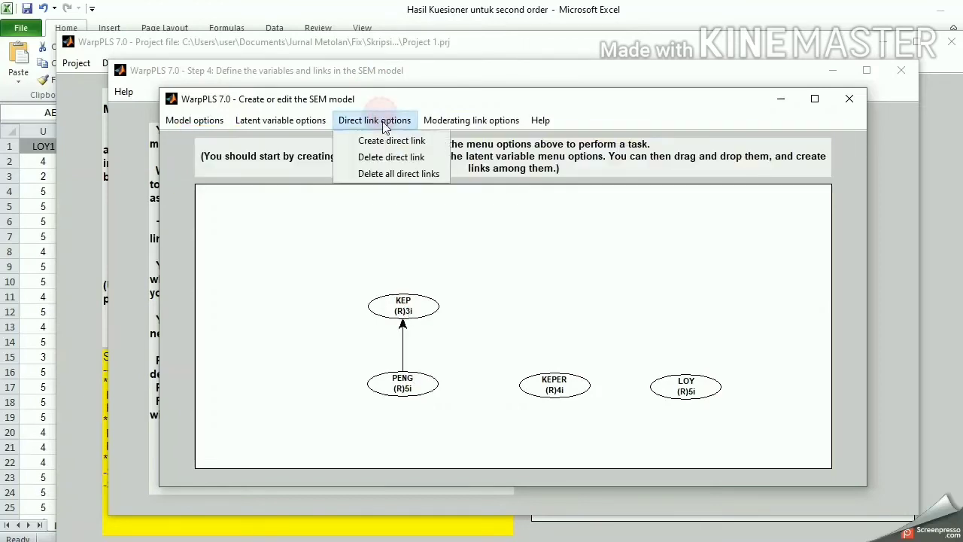
pyautogui.click(386, 135)
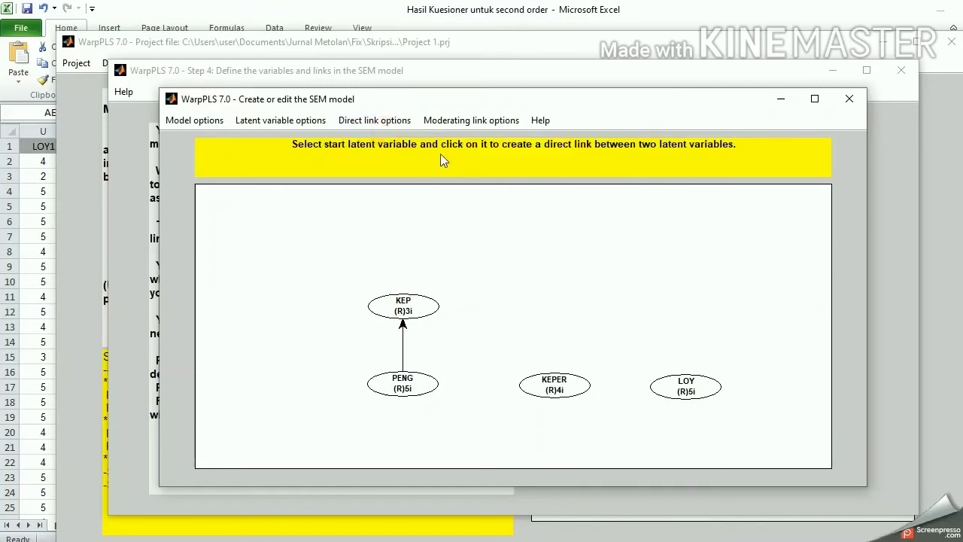
pyautogui.click(411, 309)
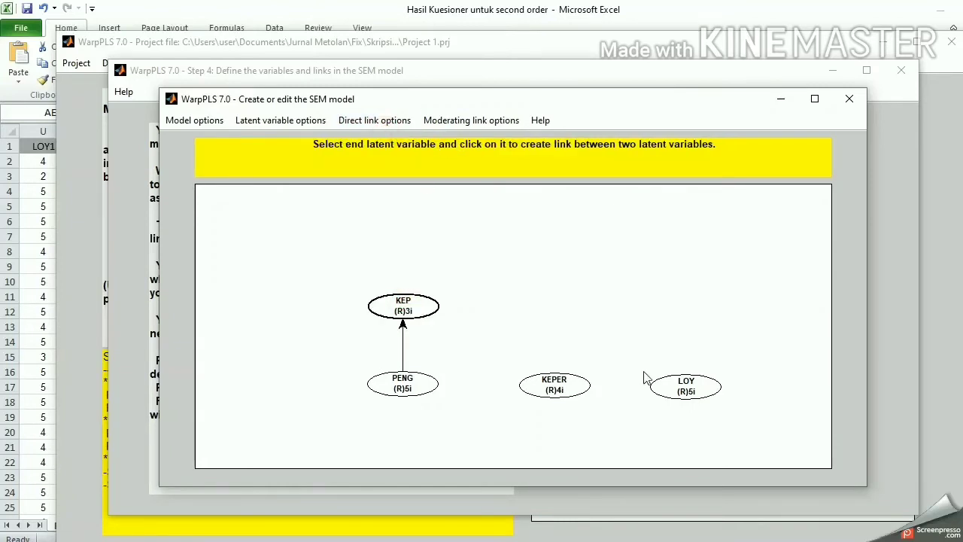
pyautogui.click(686, 387)
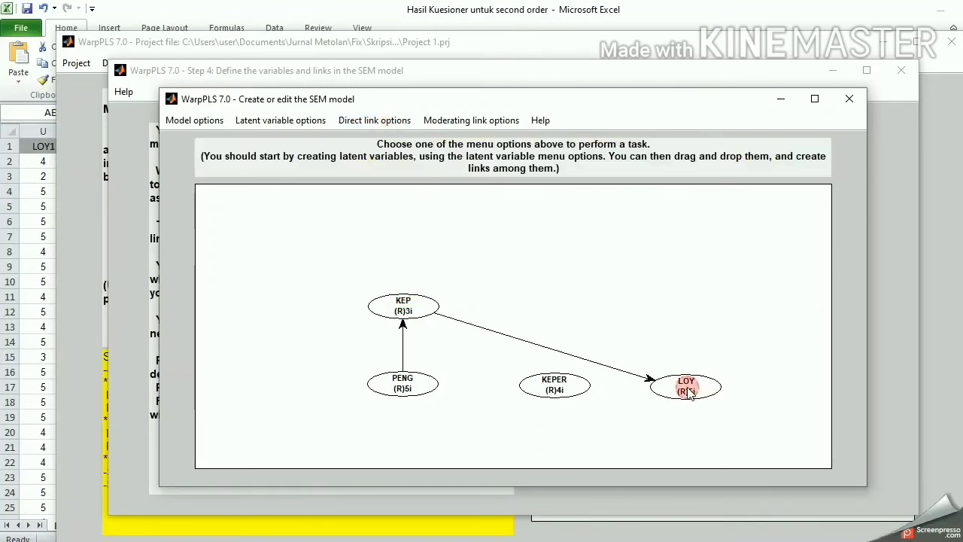
# Create a direct link from PENG to KEPER.
pyautogui.click(391, 124)
pyautogui.click(392, 141)
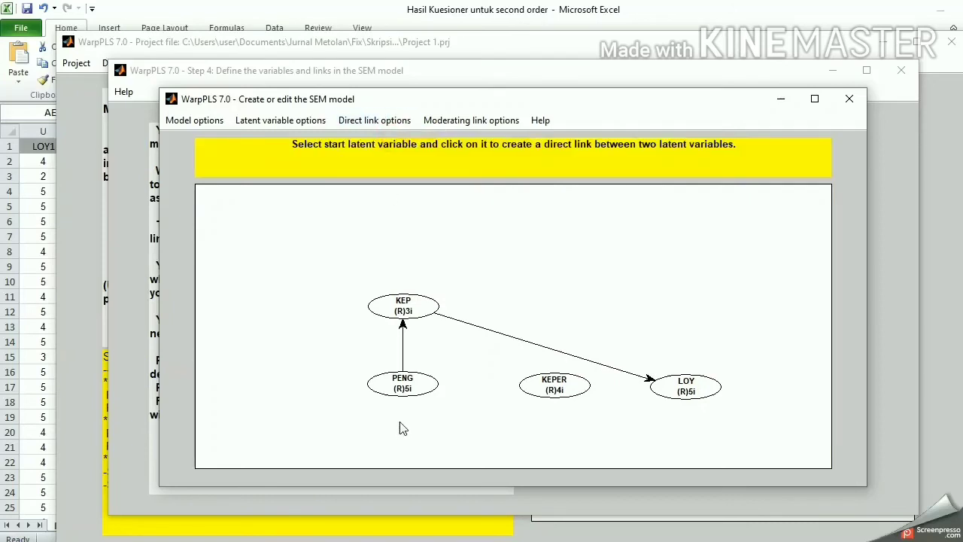
pyautogui.click(419, 384)
pyautogui.click(527, 386)
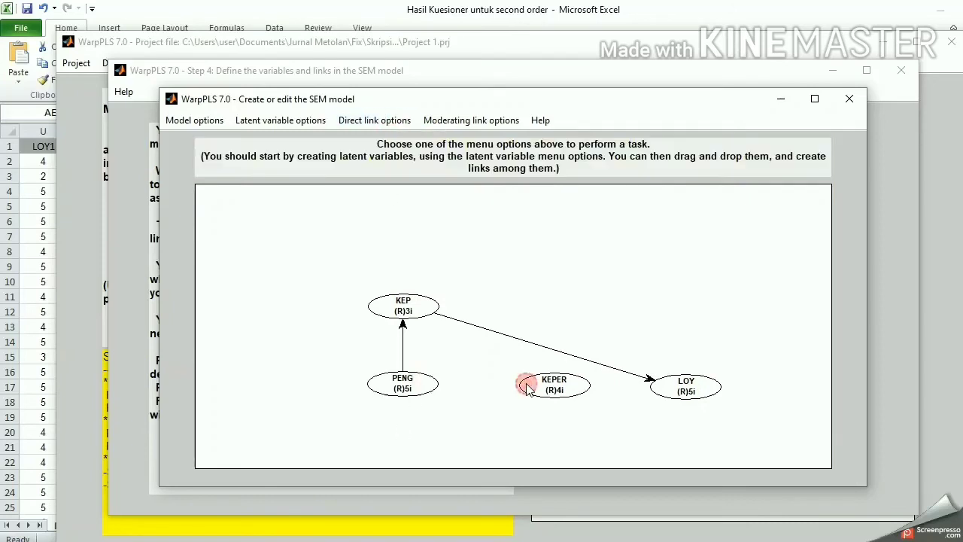
pyautogui.click(393, 120)
pyautogui.click(385, 141)
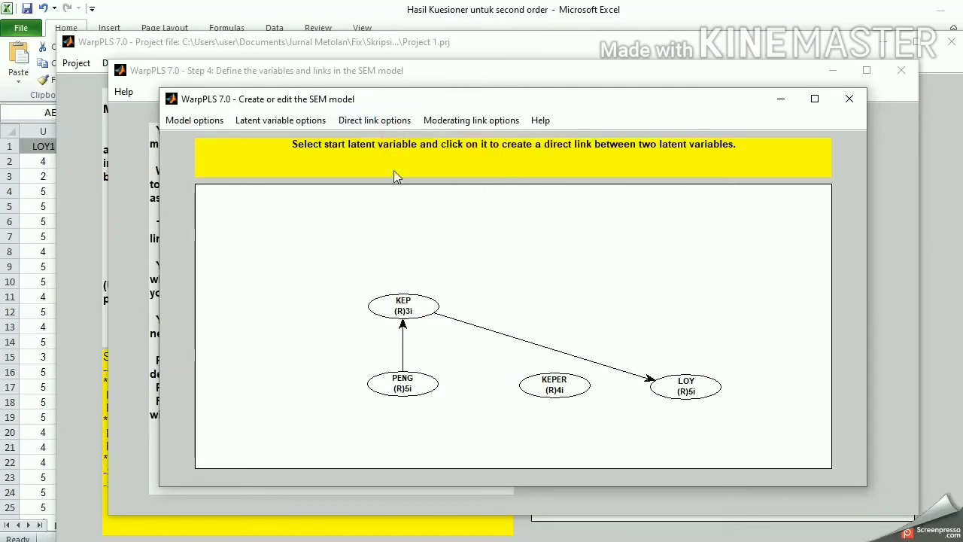
pyautogui.click(416, 384)
pyautogui.click(549, 386)
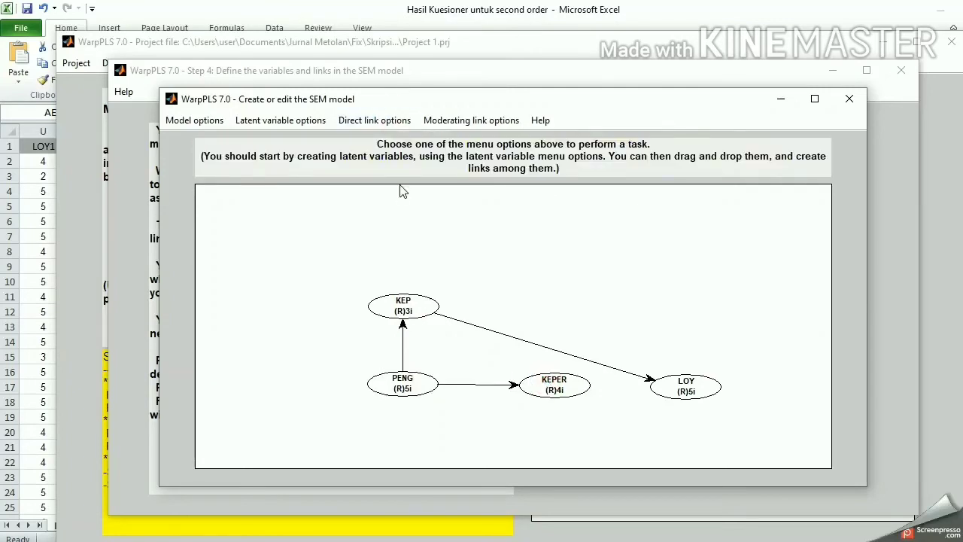
# Create a direct link from KEPER to LOY.
pyautogui.click(372, 122)
pyautogui.click(375, 137)
pyautogui.click(376, 121)
pyautogui.click(376, 141)
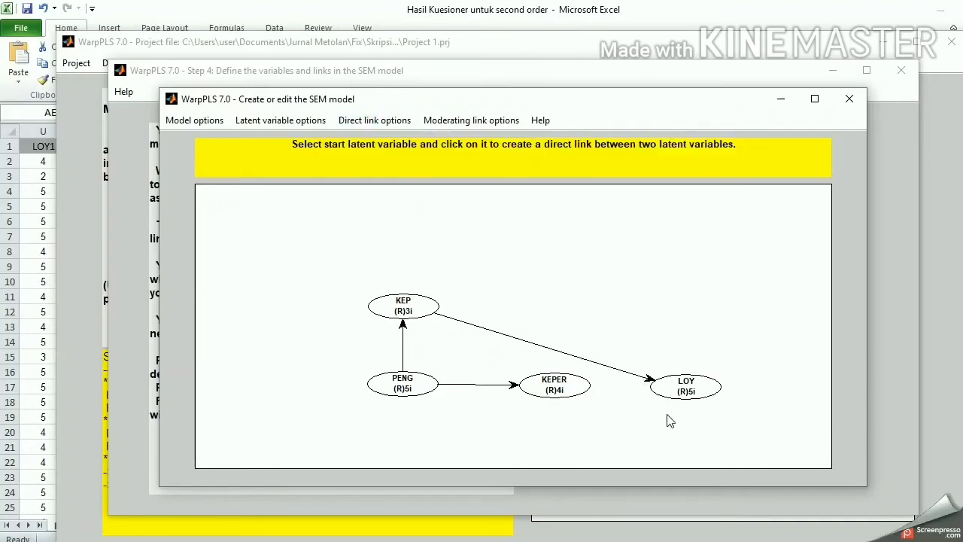
pyautogui.click(376, 123)
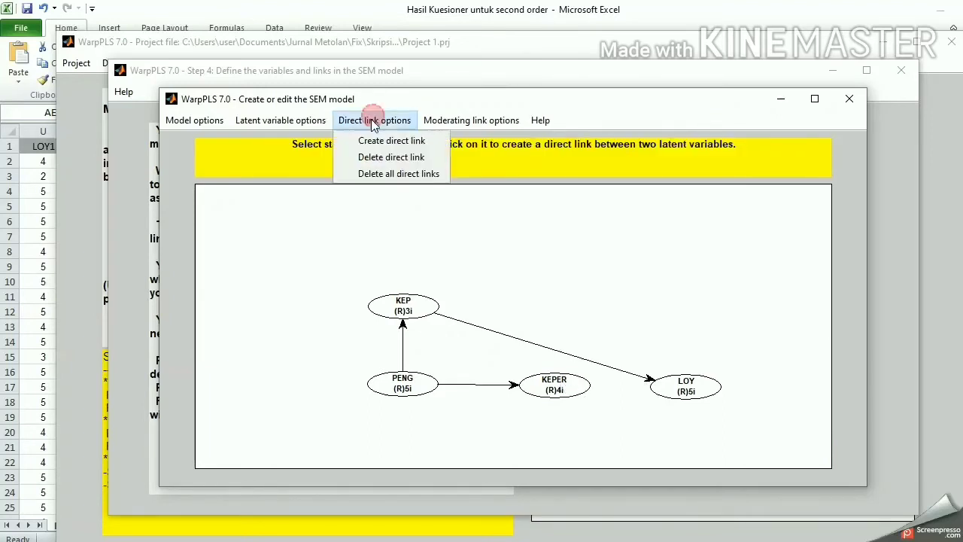
pyautogui.click(374, 143)
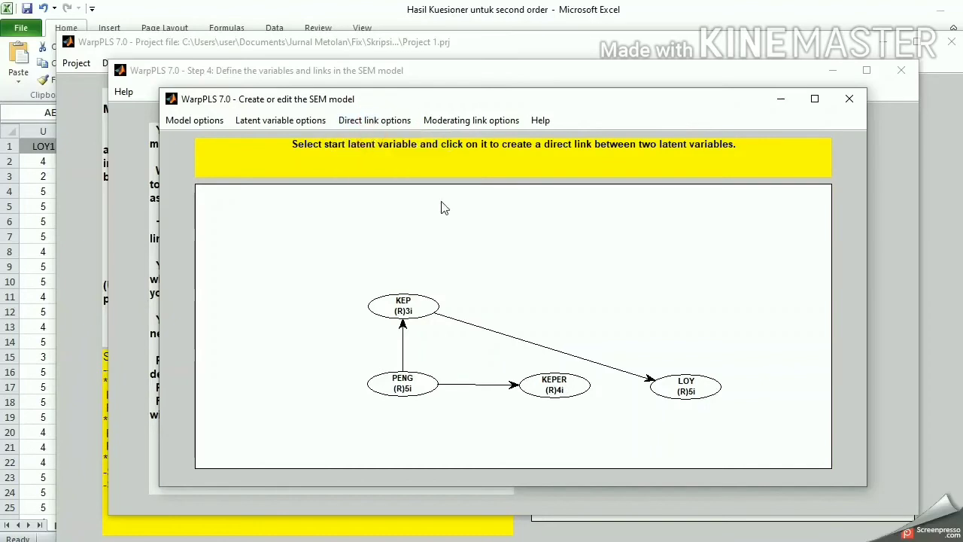
pyautogui.click(566, 387)
pyautogui.click(702, 391)
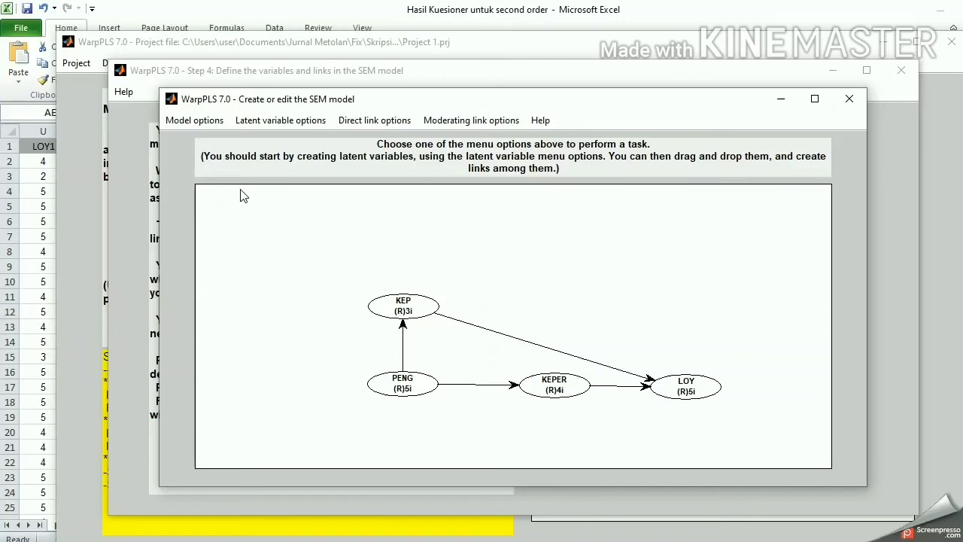
# Centralize the model graph, then raise KEP slightly and align KEPER and LOY with PENG, moving LOY farther from KEPER.
pyautogui.click(184, 122)
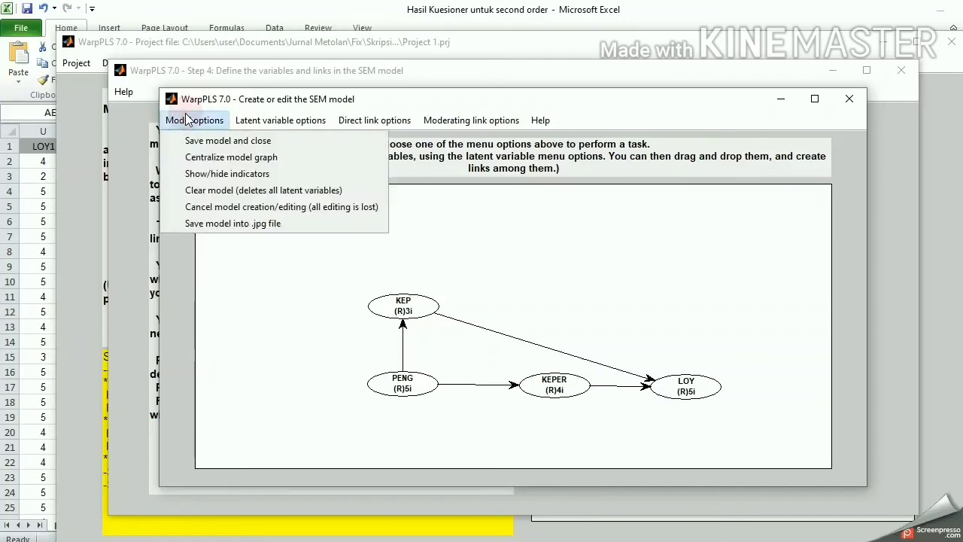
pyautogui.click(191, 161)
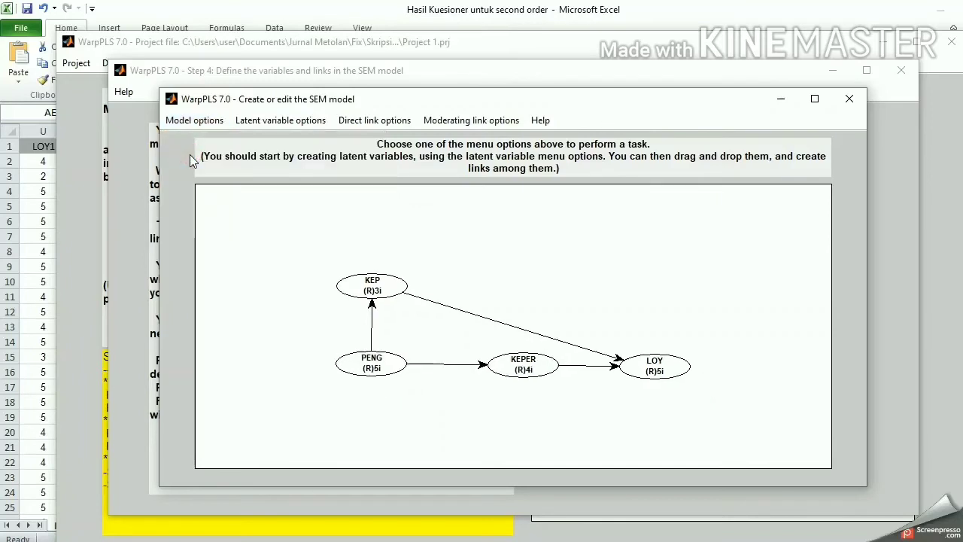
pyautogui.moveTo(376, 291); pyautogui.dragTo(377, 281)
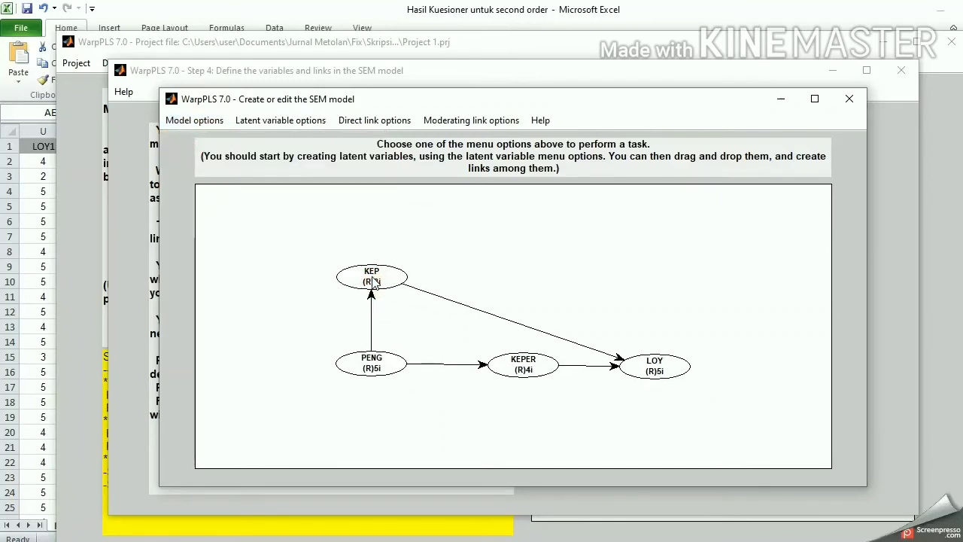
pyautogui.click(517, 367)
pyautogui.moveTo(517, 369); pyautogui.dragTo(514, 368)
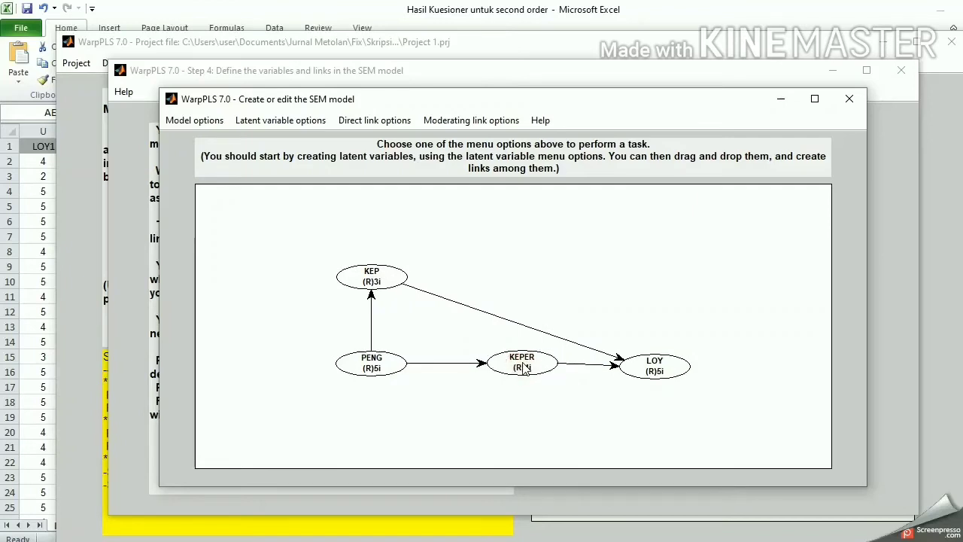
pyautogui.moveTo(649, 369); pyautogui.dragTo(672, 369)
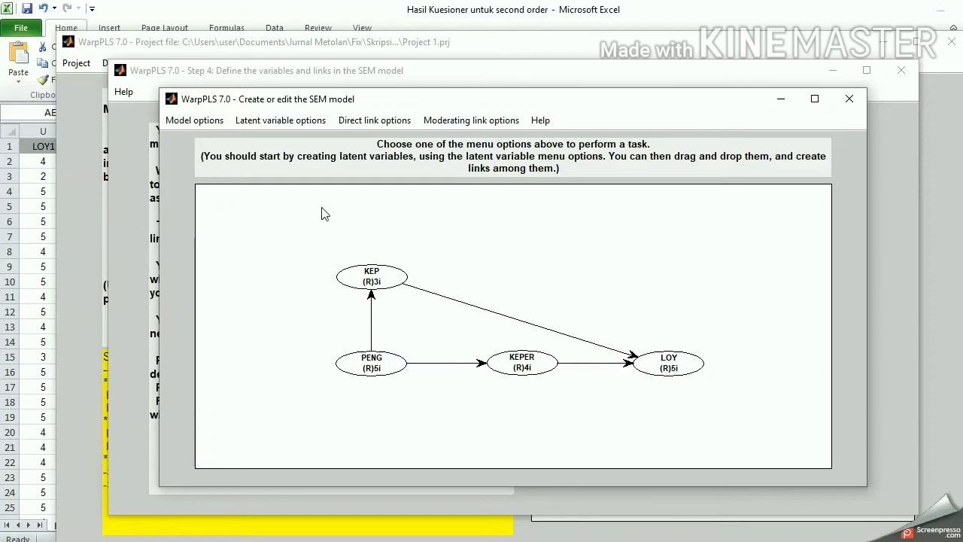
# Save and close the SEM model, accept the default inner model settings, and perform the SEM analysis in Step 5.
pyautogui.click(197, 122)
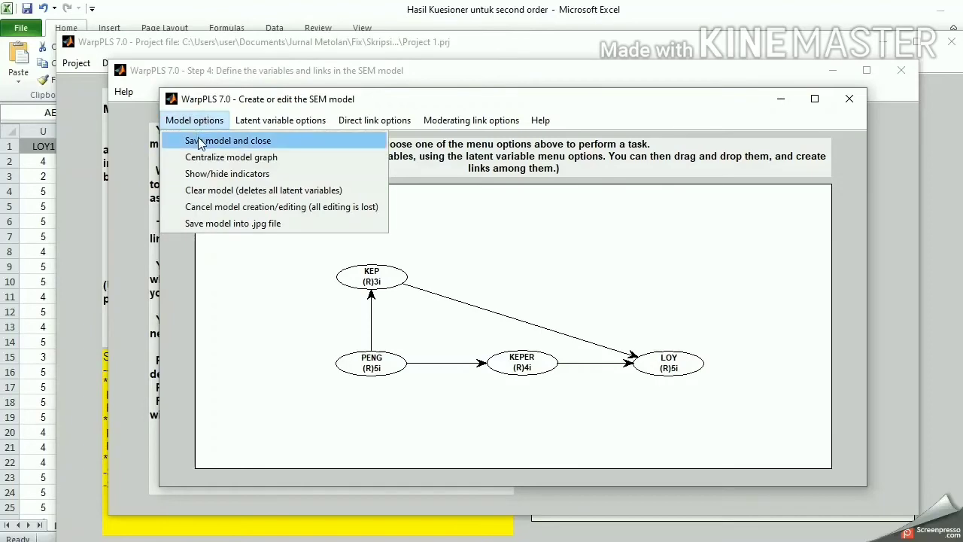
pyautogui.click(202, 140)
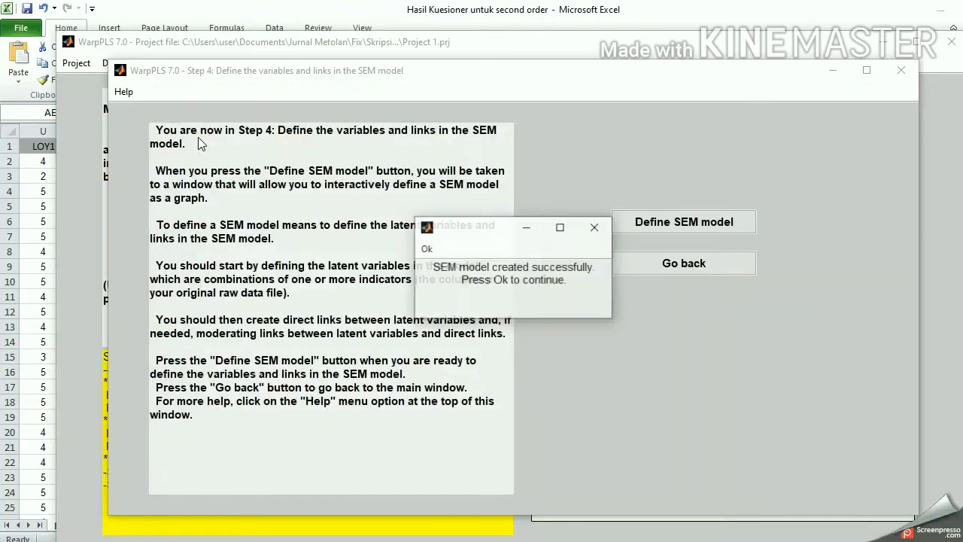
pyautogui.click(426, 253)
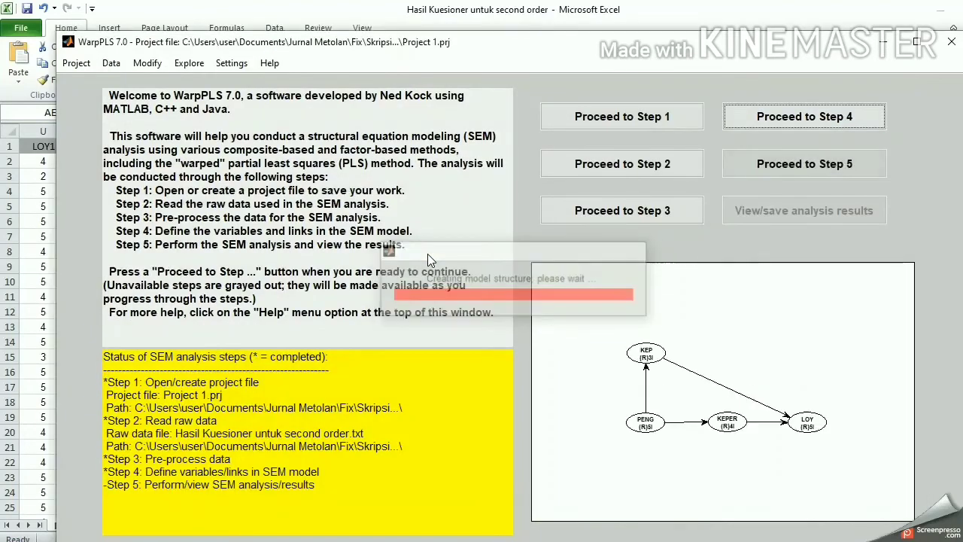
pyautogui.click(65, 243)
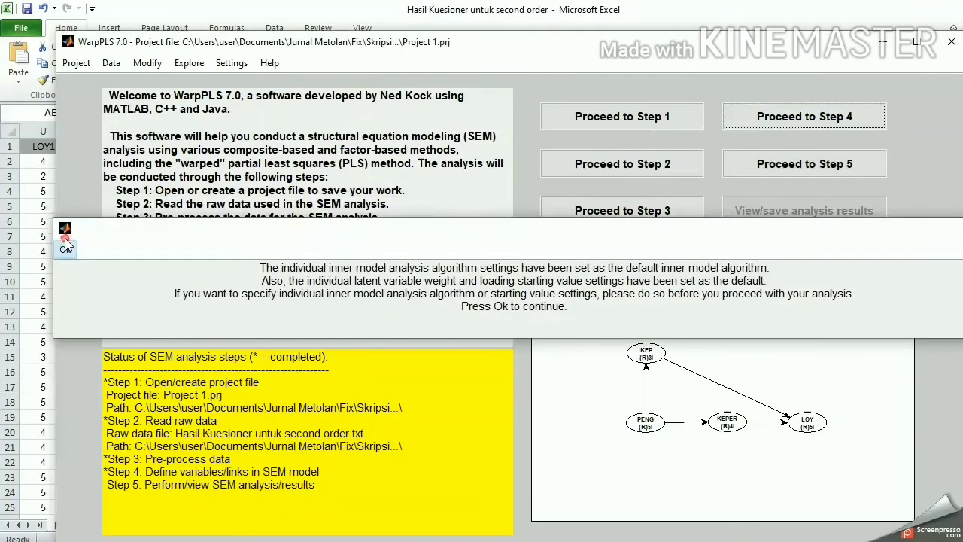
pyautogui.click(790, 166)
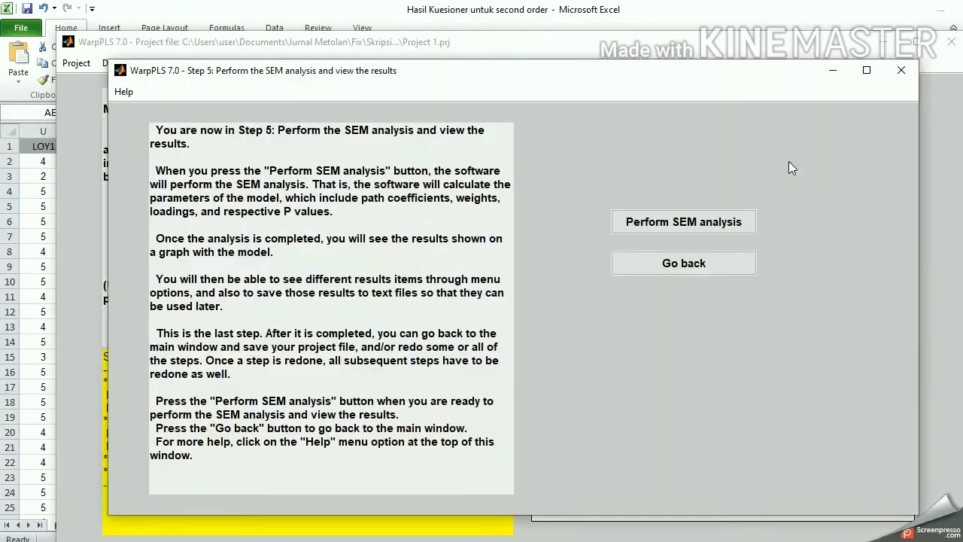
pyautogui.click(713, 226)
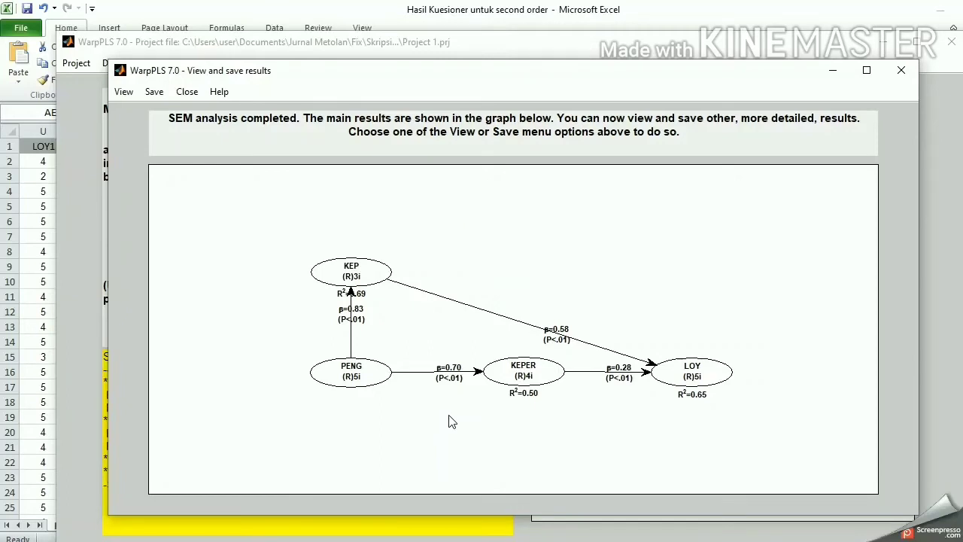
# View the combined loadings and cross-loadings to check the indicator loadings and P values, and close the table.
pyautogui.click(124, 92)
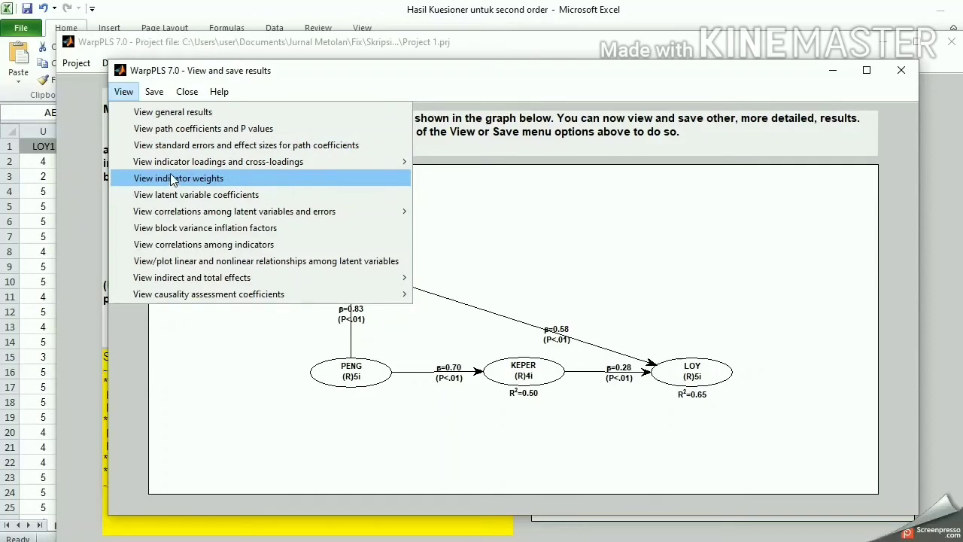
pyautogui.moveTo(179, 167)
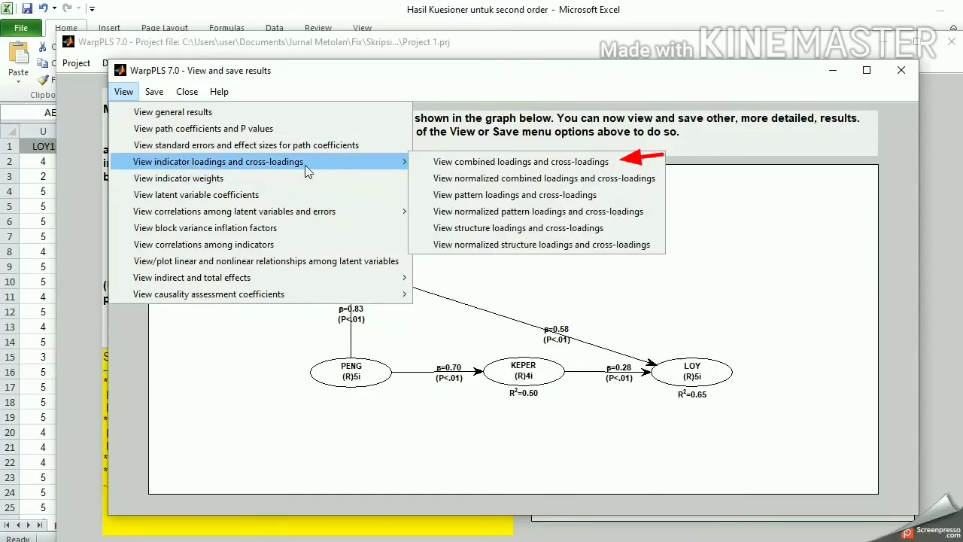
pyautogui.click(430, 160)
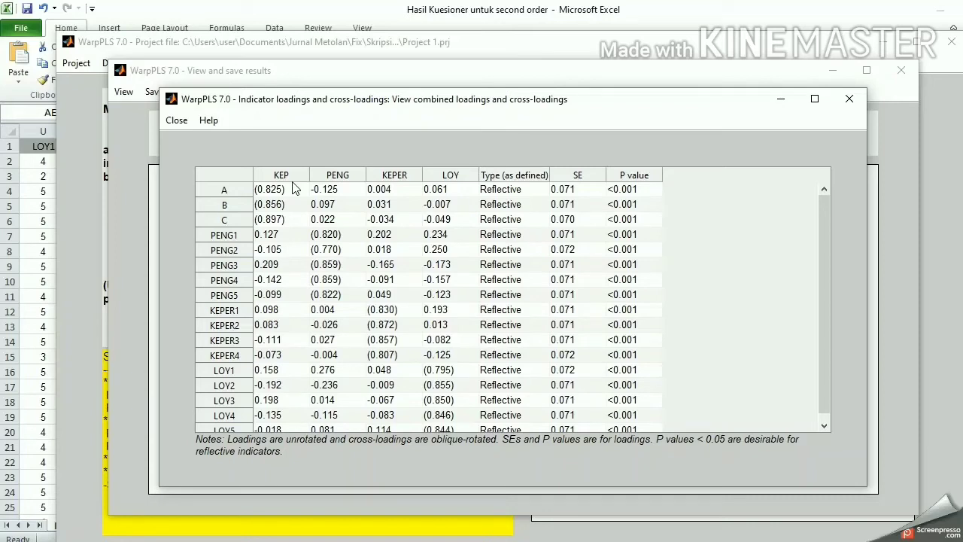
pyautogui.click(849, 100)
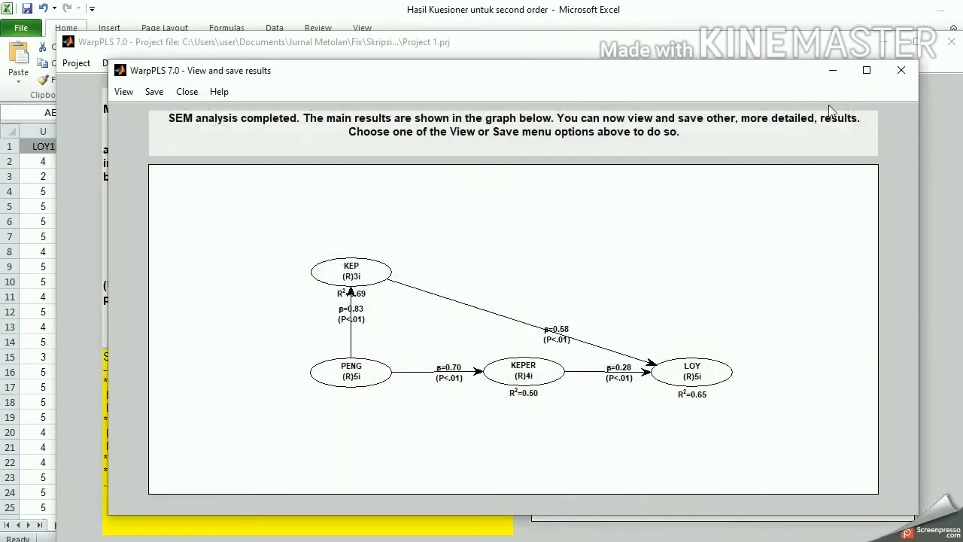
# Check the average variance extracted of each construct in the latent variable coefficients, and close the table.
pyautogui.click(123, 91)
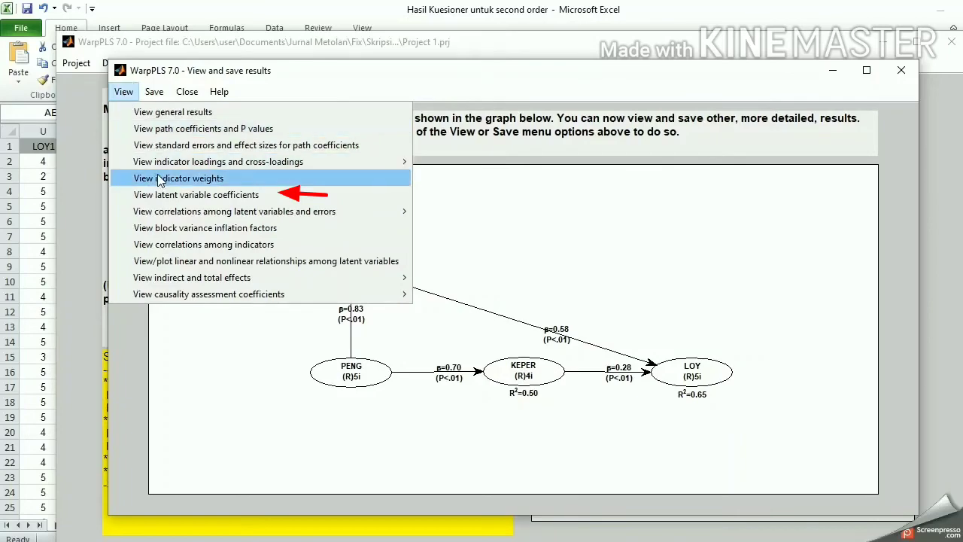
pyautogui.click(167, 195)
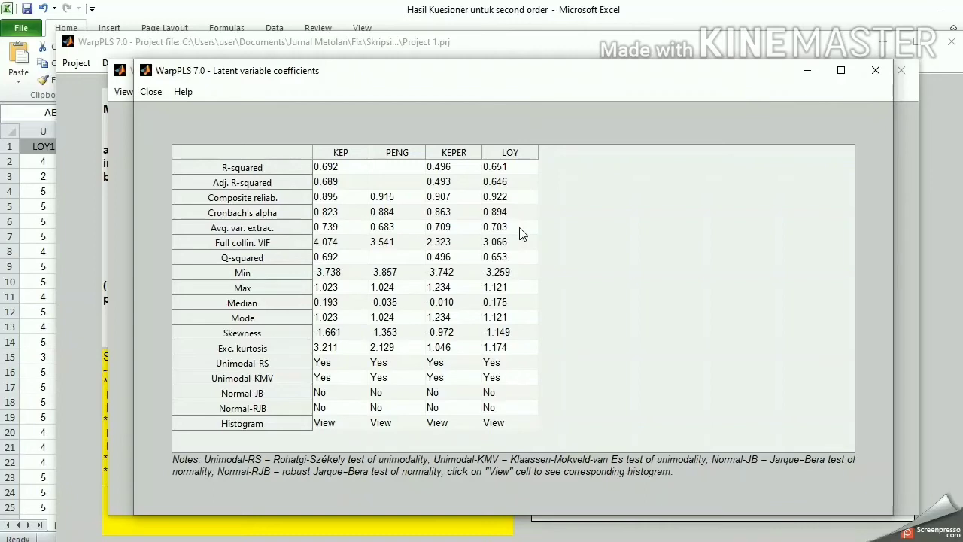
pyautogui.click(878, 73)
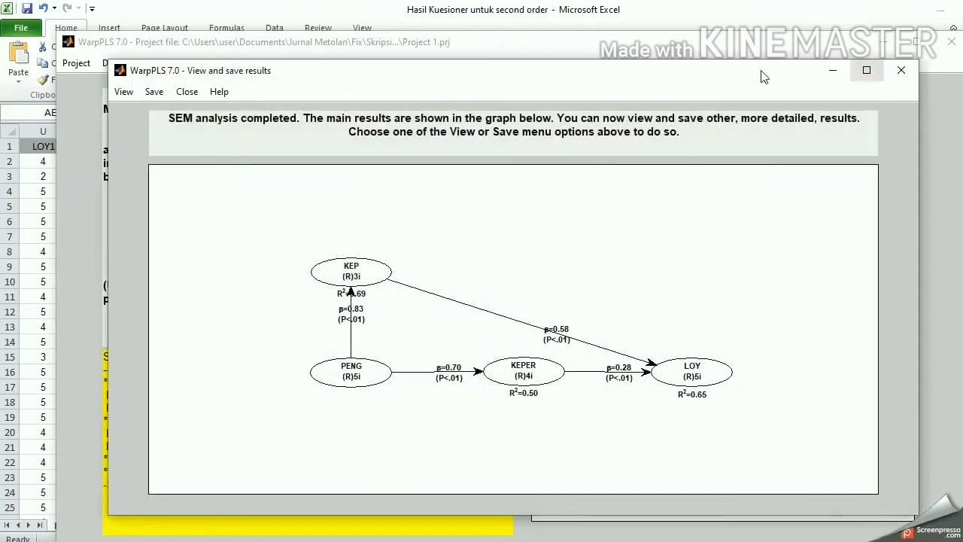
# Reopen the combined loadings and cross-loadings to compare each indicator's loading with its cross-loadings, and close the table.
pyautogui.click(123, 92)
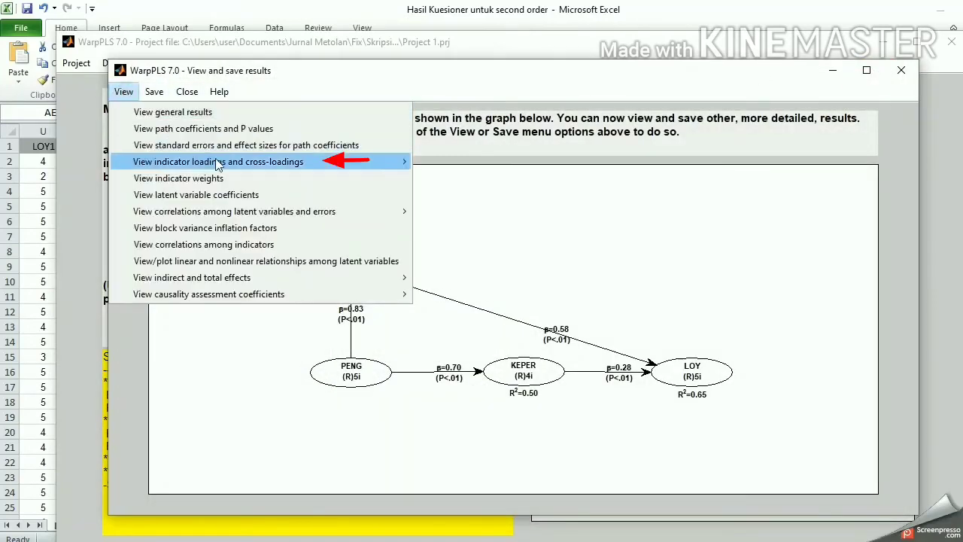
pyautogui.moveTo(215, 161)
pyautogui.click(428, 156)
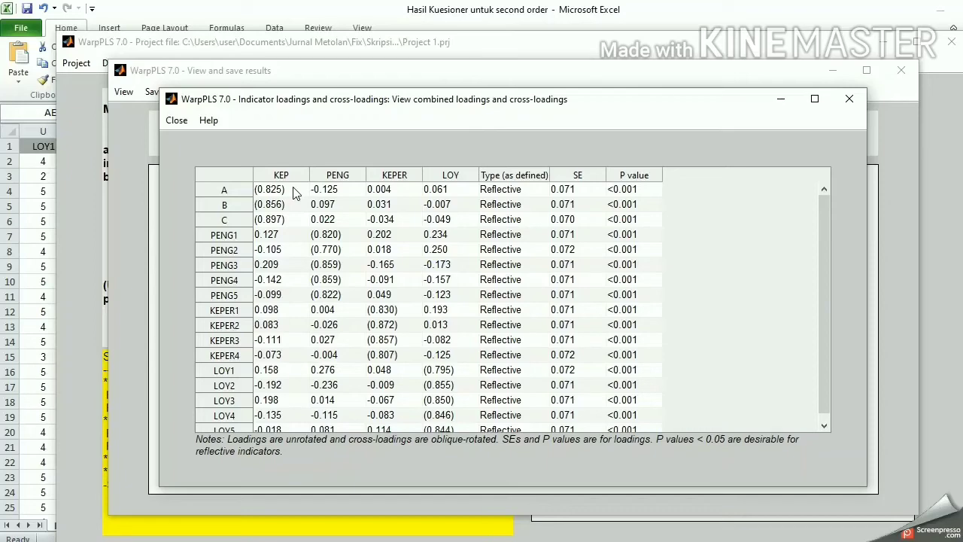
pyautogui.click(850, 99)
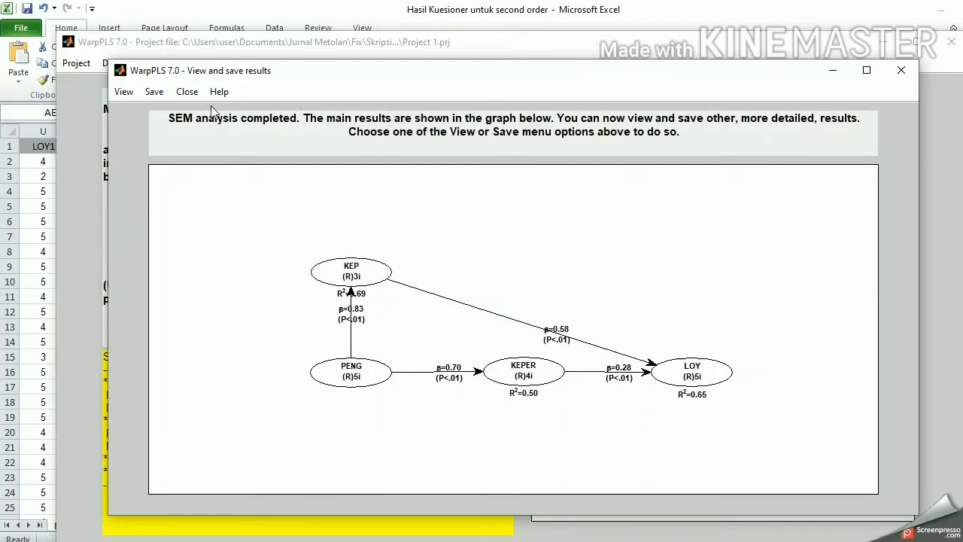
# View the correlations among latent variables with square roots of AVEs, and close the table.
pyautogui.click(123, 93)
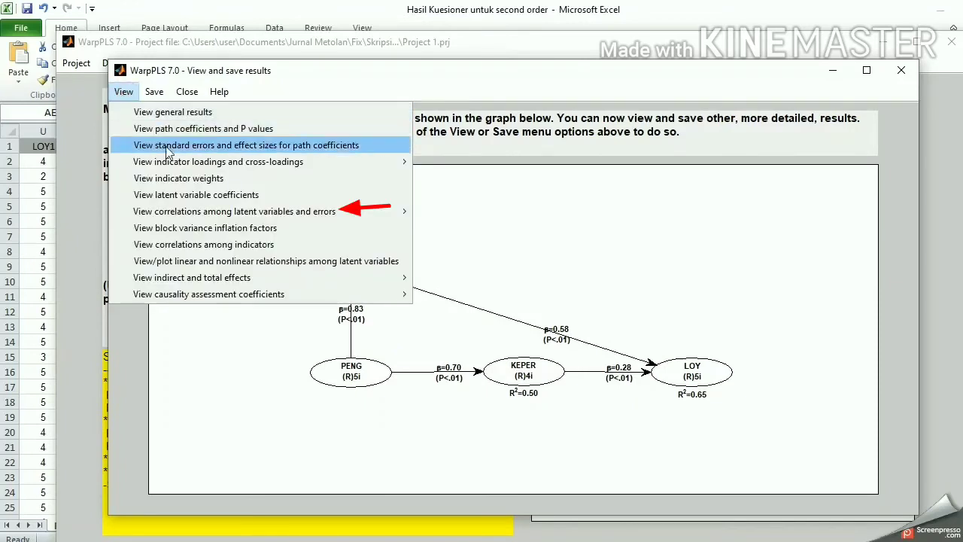
pyautogui.moveTo(246, 216)
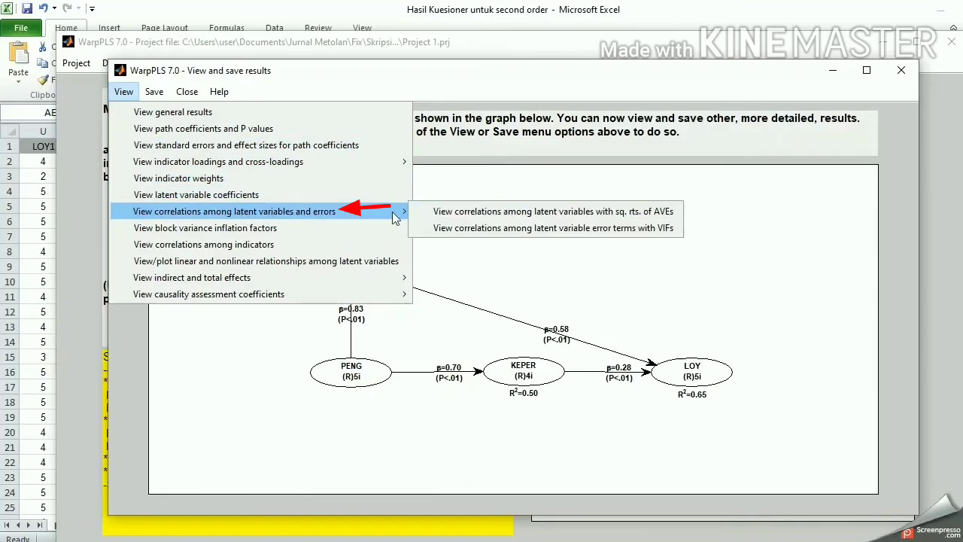
pyautogui.click(439, 212)
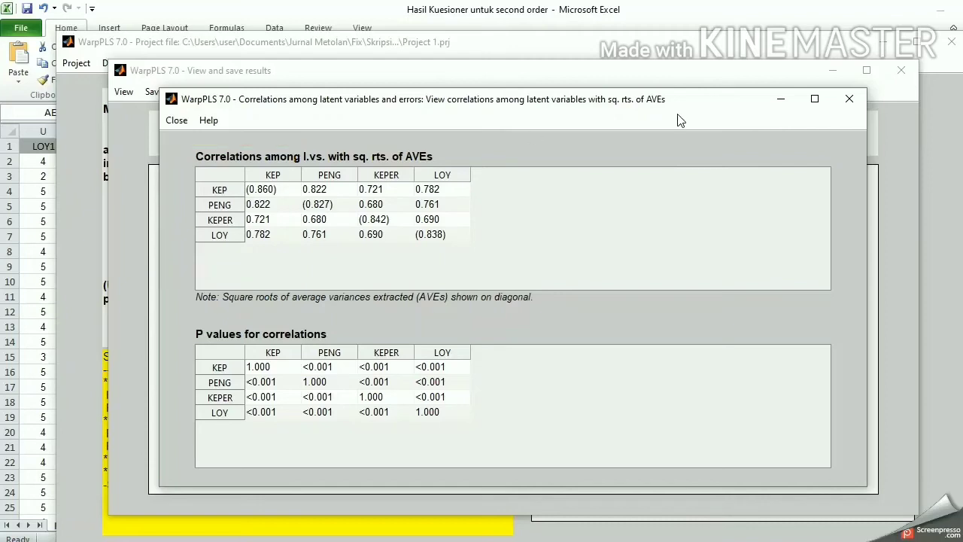
pyautogui.click(850, 100)
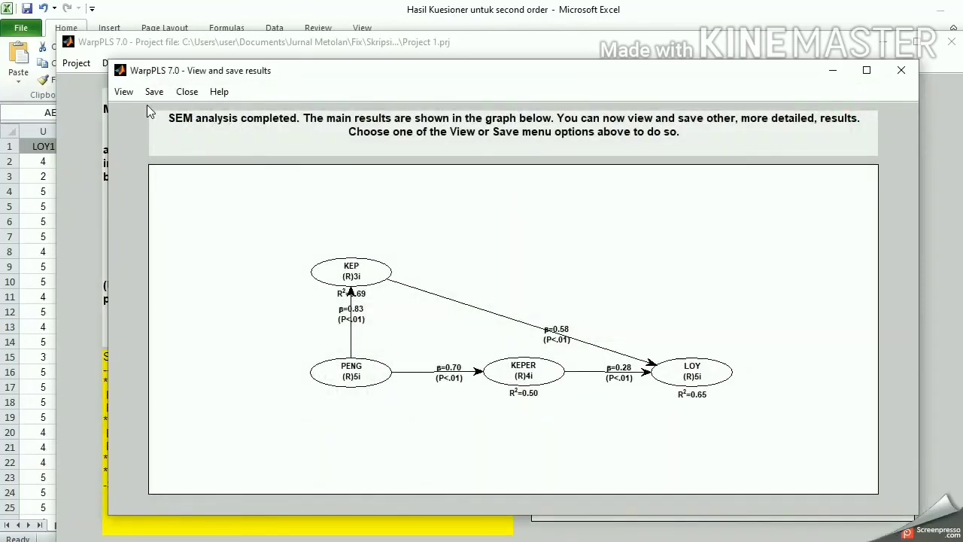
# Check composite reliability and Cronbach's alpha in the latent variable coefficients, and close the table.
pyautogui.click(124, 92)
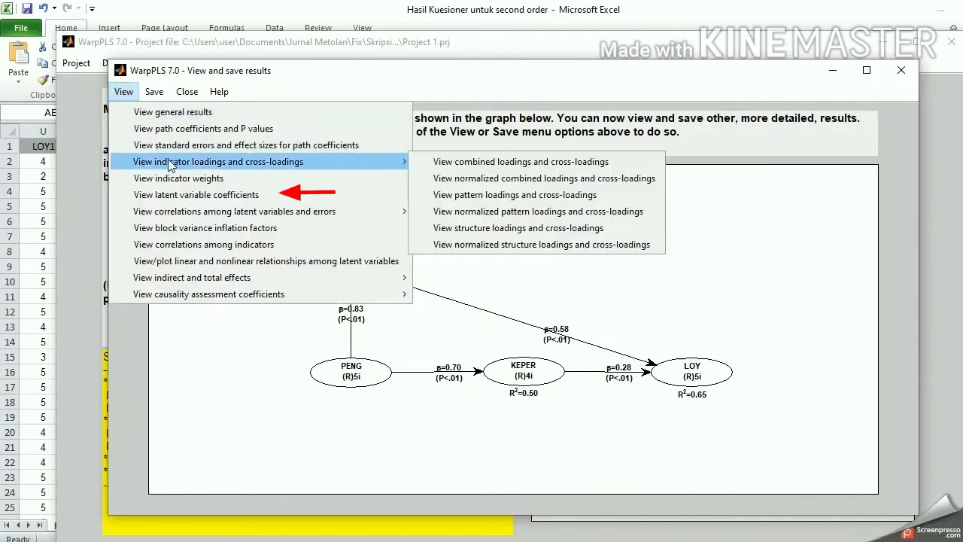
pyautogui.click(191, 195)
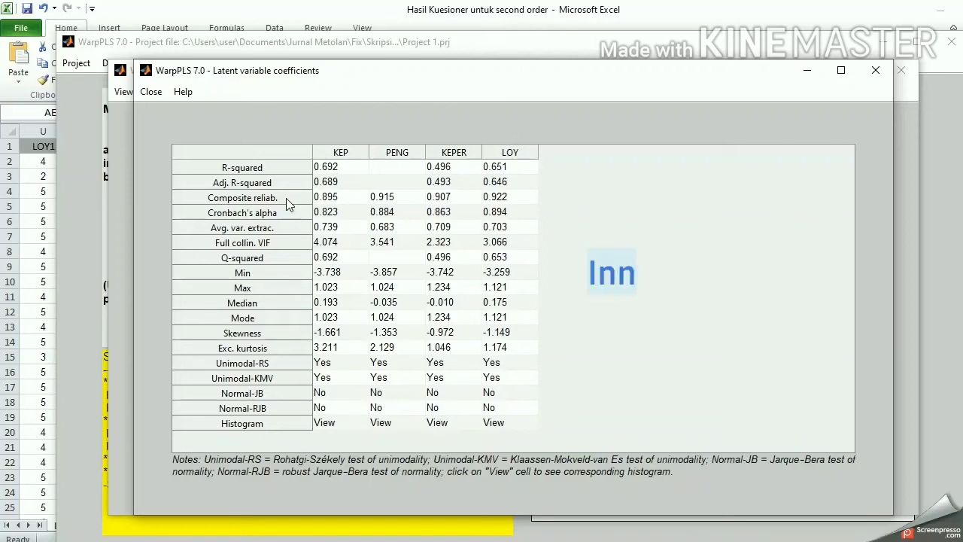
pyautogui.click(875, 71)
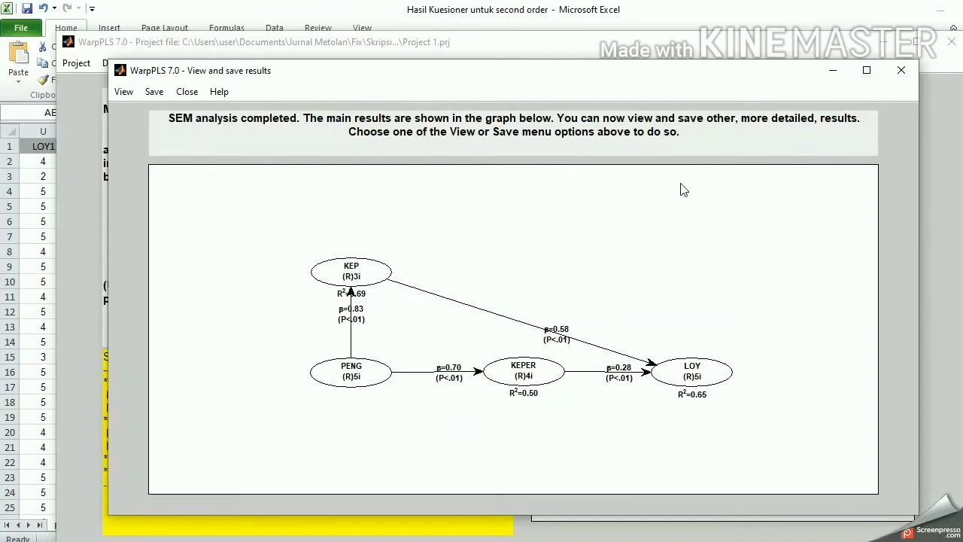
# Examine the R-squared values of the endogenous constructs in the latent variable coefficients, and close the table.
pyautogui.click(124, 94)
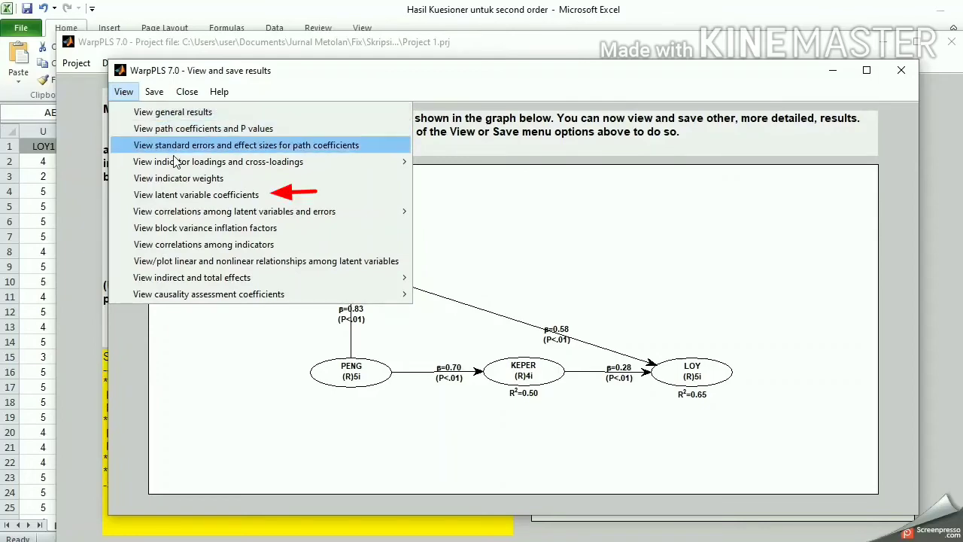
pyautogui.click(189, 195)
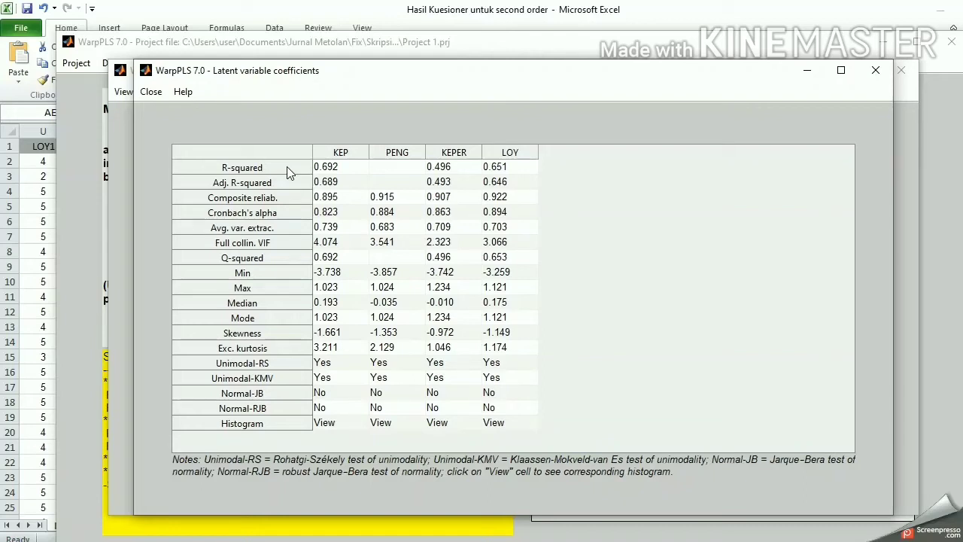
pyautogui.click(875, 72)
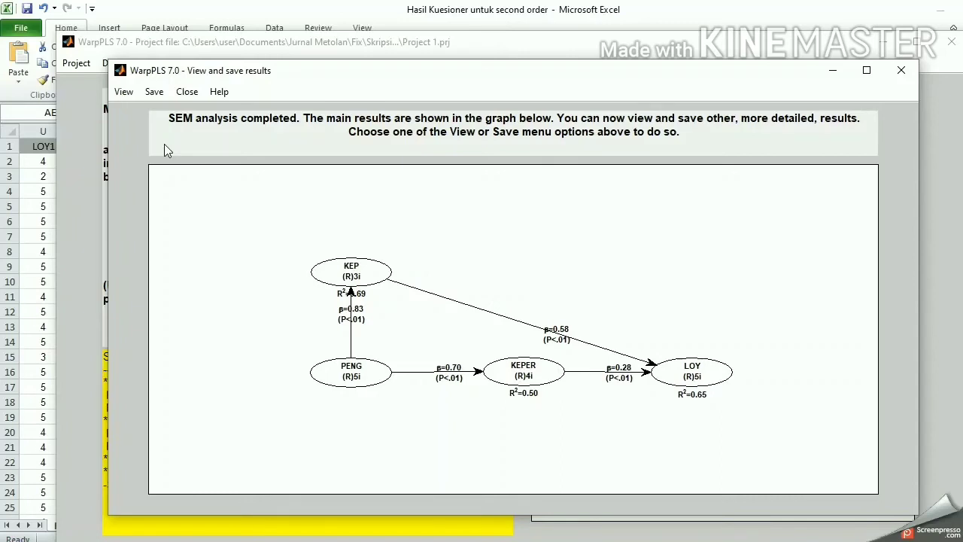
# View the general SEM results to examine the model fit and quality indices, and close the results.
pyautogui.click(122, 91)
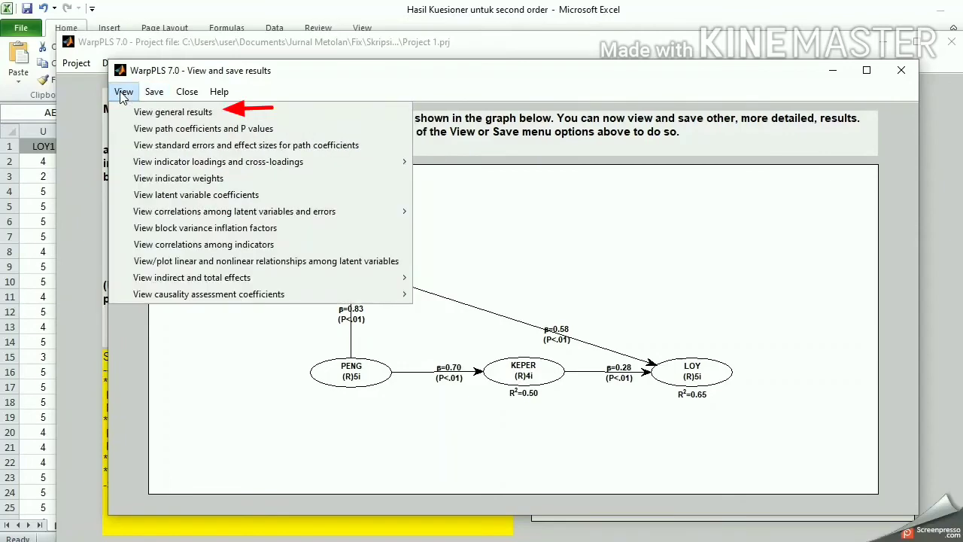
pyautogui.click(158, 120)
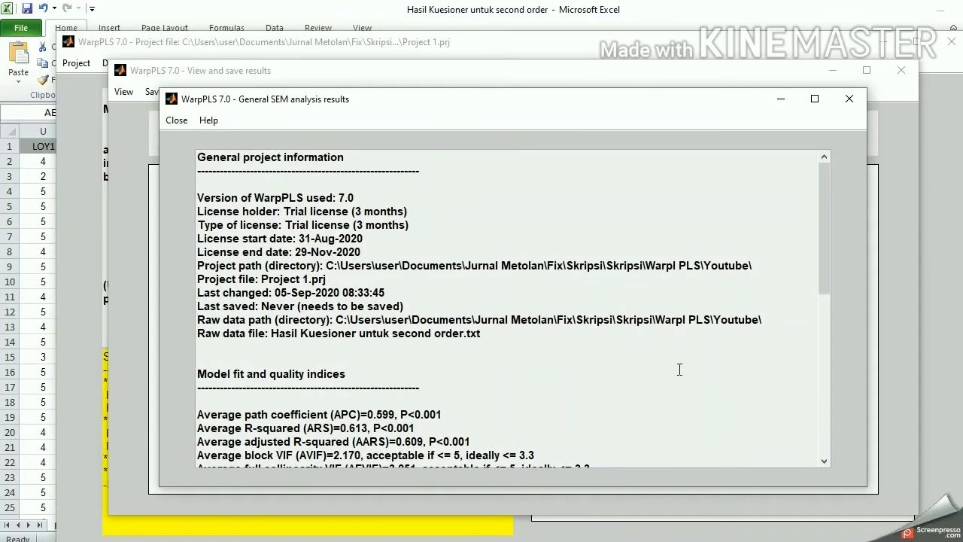
pyautogui.click(824, 460)
pyautogui.click(824, 460)
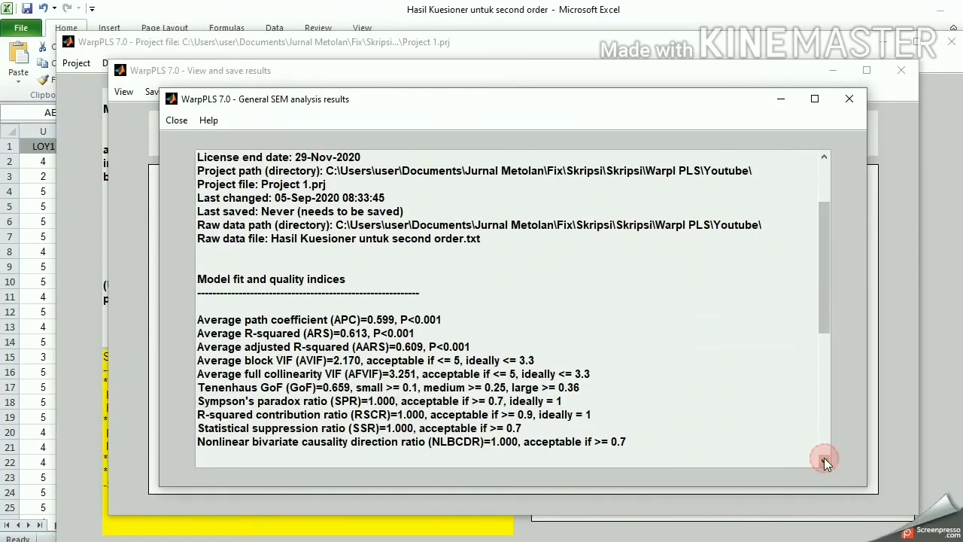
pyautogui.click(823, 460)
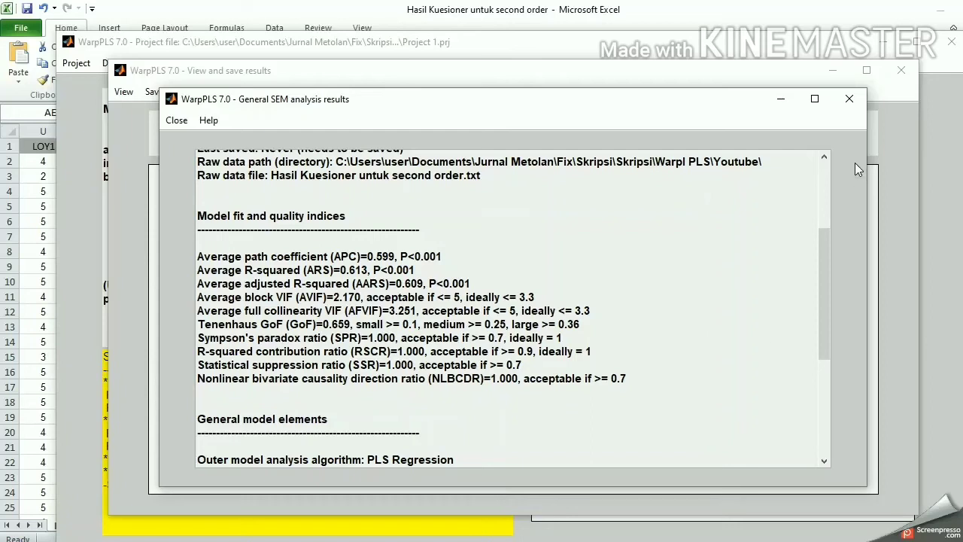
pyautogui.click(850, 100)
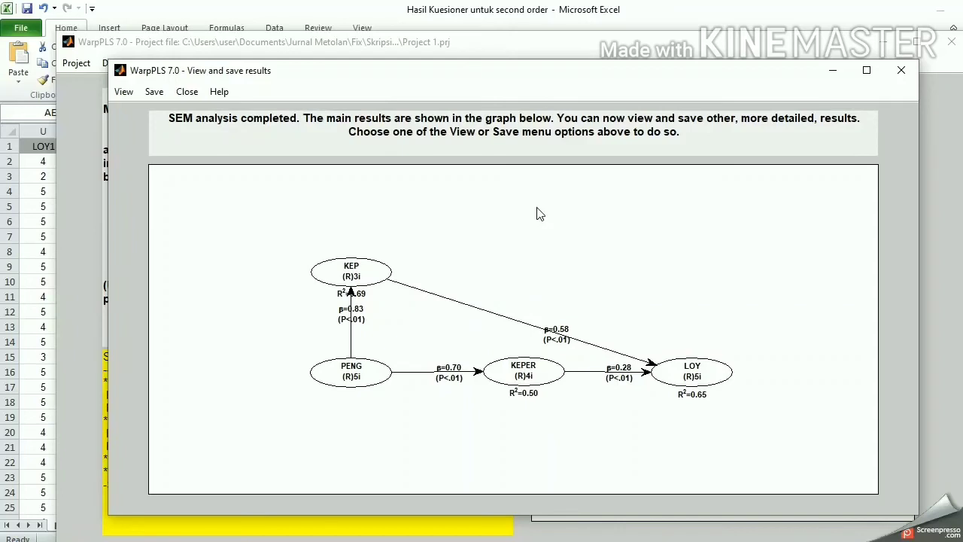
# View the path coefficients and P values for the links among KEP, PENG, KEPER and LOY, and close the table.
pyautogui.click(133, 91)
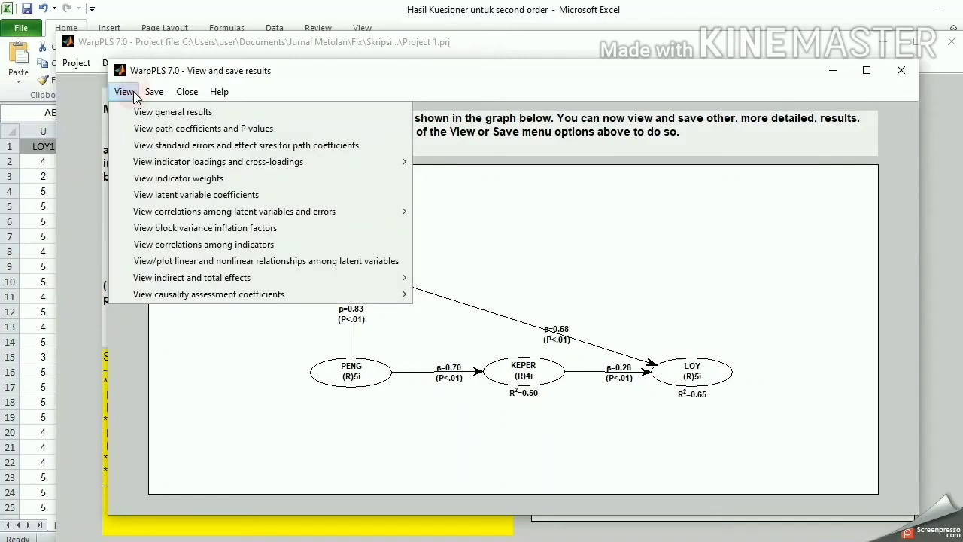
pyautogui.click(153, 130)
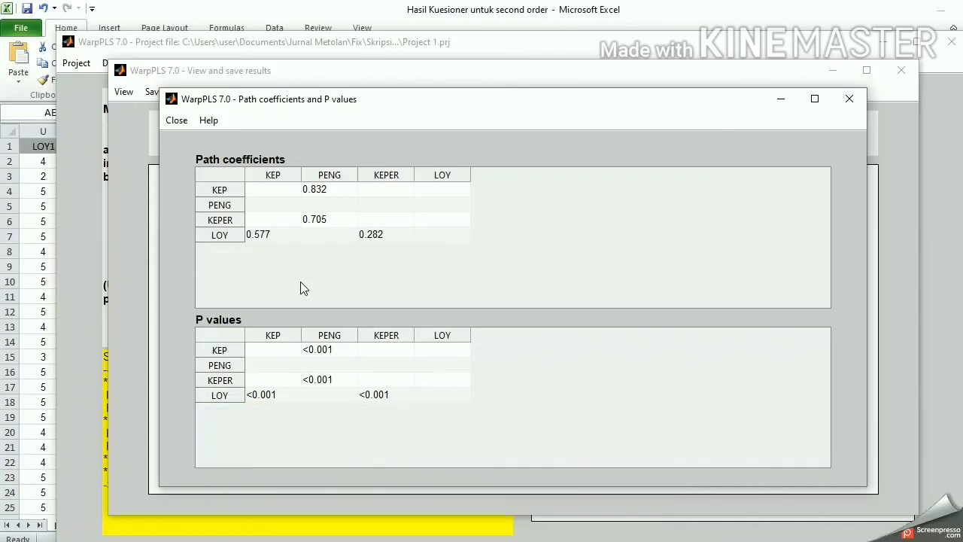
pyautogui.click(836, 107)
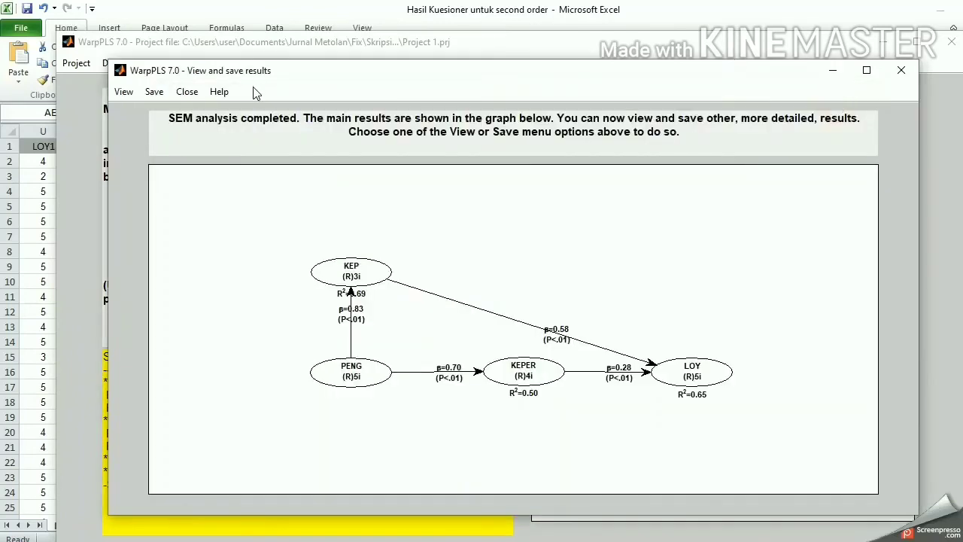
pyautogui.click(125, 93)
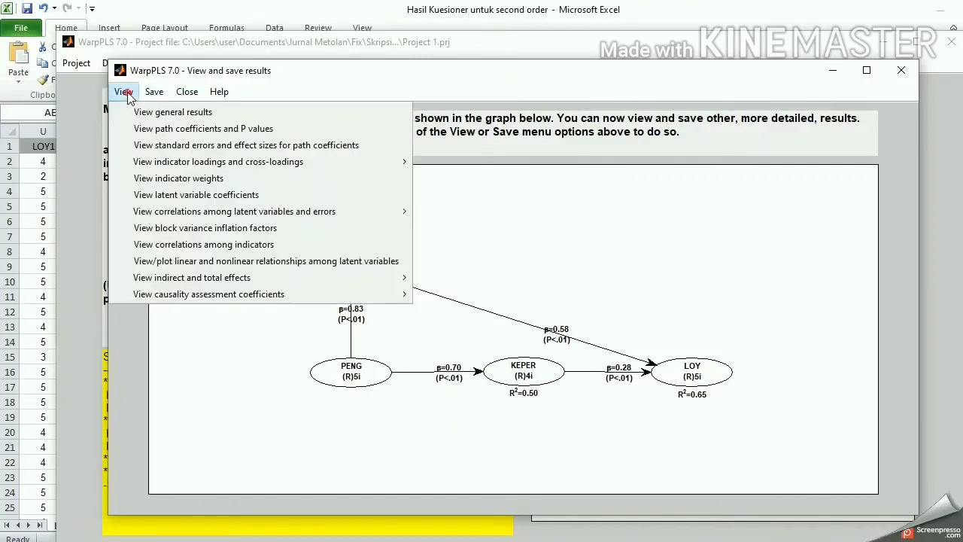
pyautogui.click(208, 381)
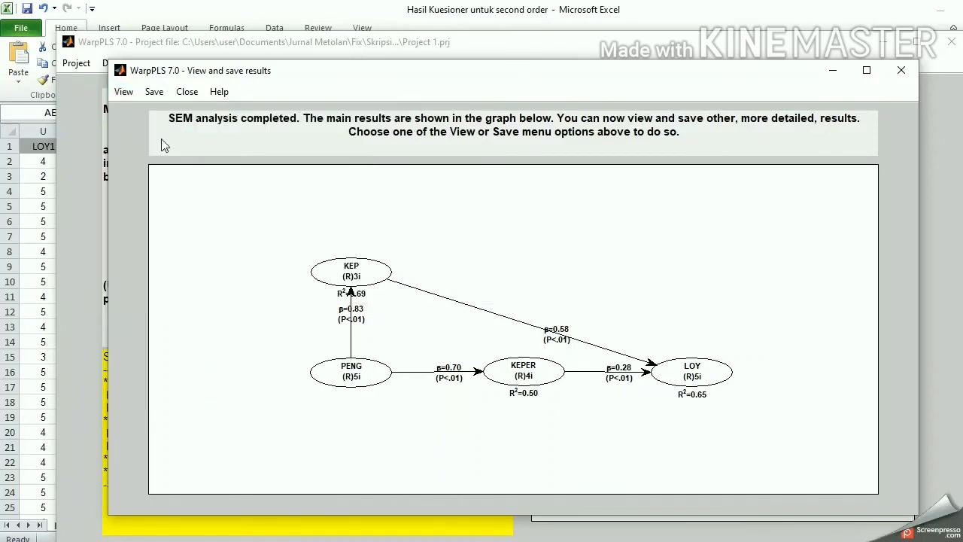
# Save all classic model estimates to a tab-delimited text file named "Save all classic second order" in the Youtube folder.
pyautogui.click(154, 92)
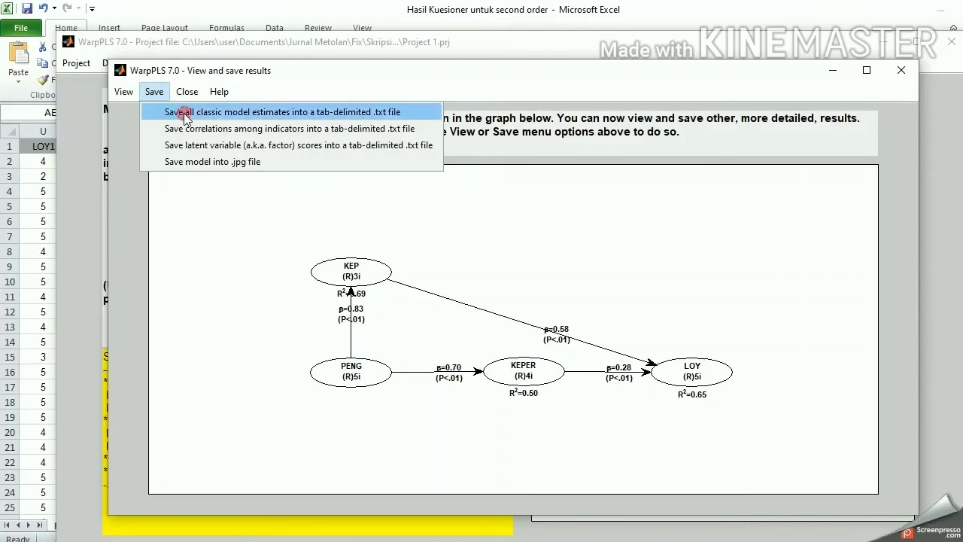
pyautogui.click(183, 113)
pyautogui.write('sAVE')
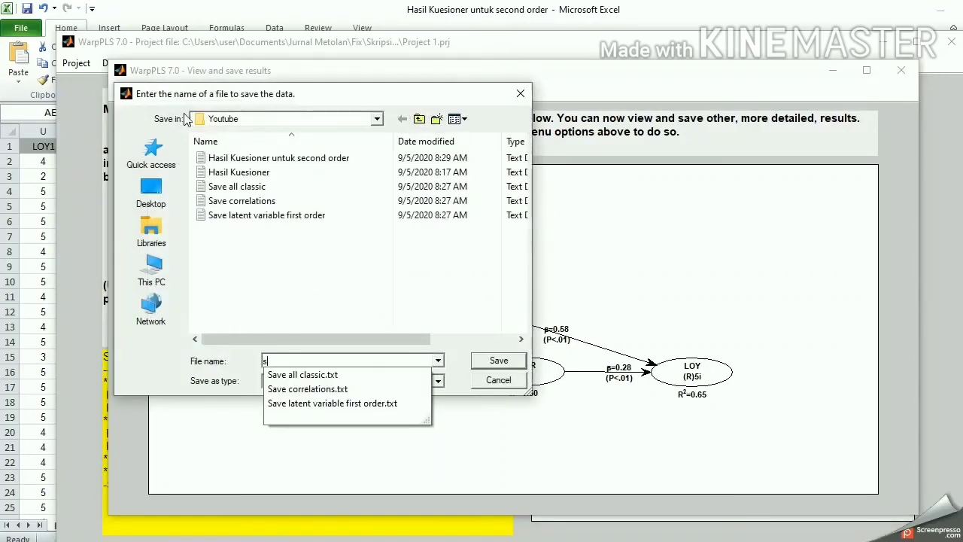
pyautogui.press('BackSpace')
pyautogui.press('BackSpace')
pyautogui.press('BackSpace')
pyautogui.press('BackSpace')
pyautogui.press('BackSpace')
pyautogui.write('Save all cla')
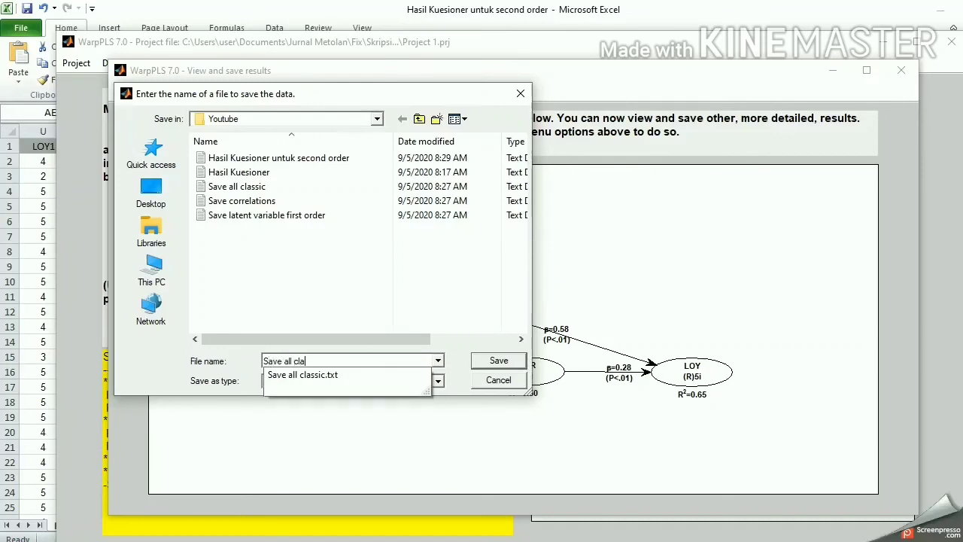
pyautogui.write('ssic second order')
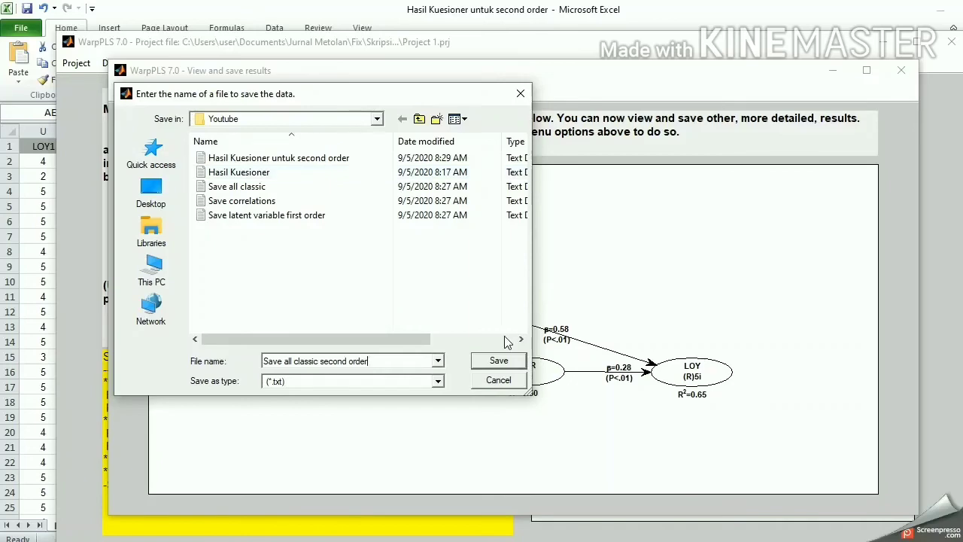
pyautogui.click(499, 361)
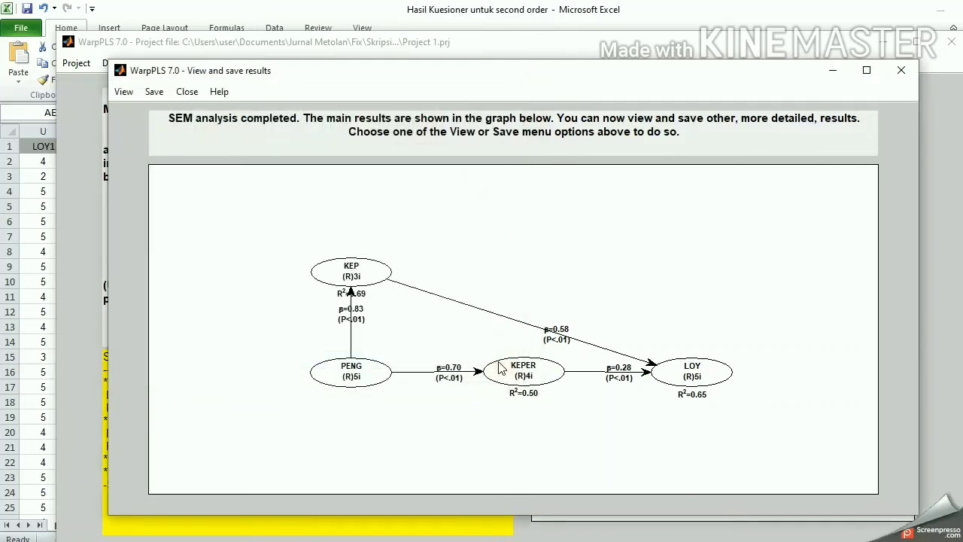
# Save the correlations among indicators to a tab-delimited text file named "Save correlations second order".
pyautogui.click(155, 91)
pyautogui.click(168, 129)
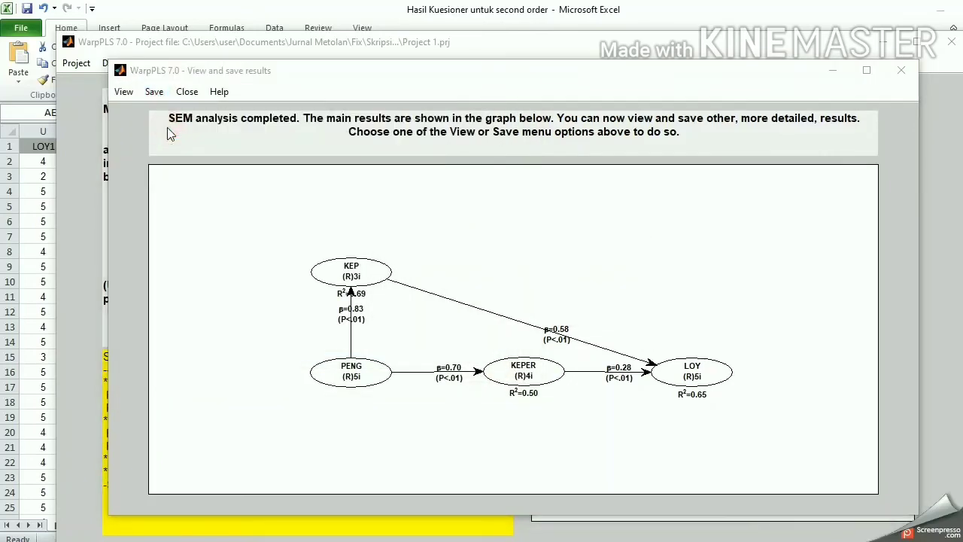
pyautogui.write('Save cor')
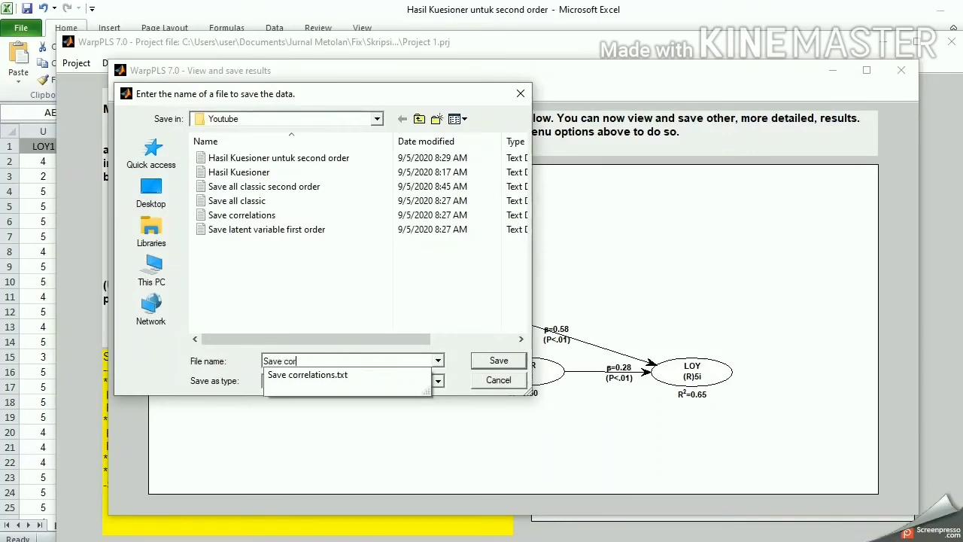
pyautogui.write('relations s')
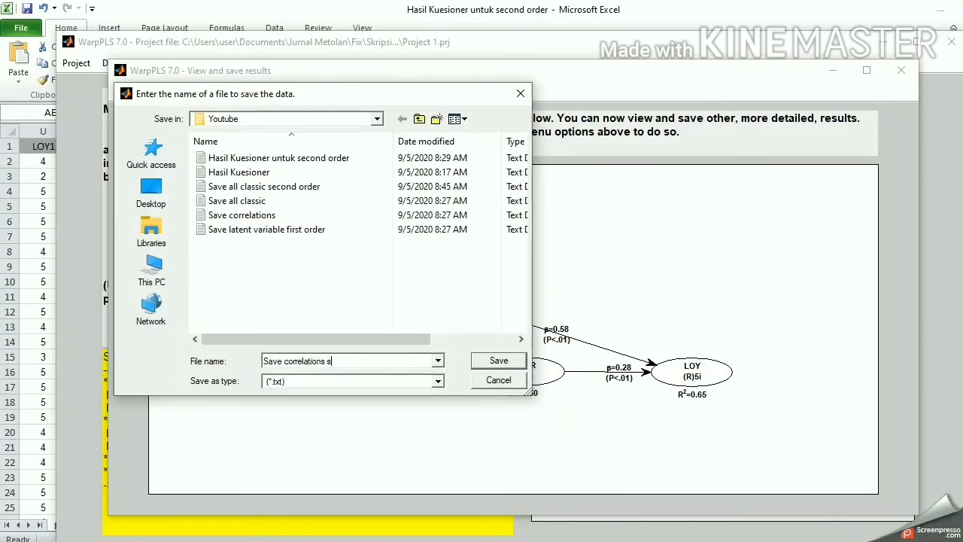
pyautogui.write('econd order')
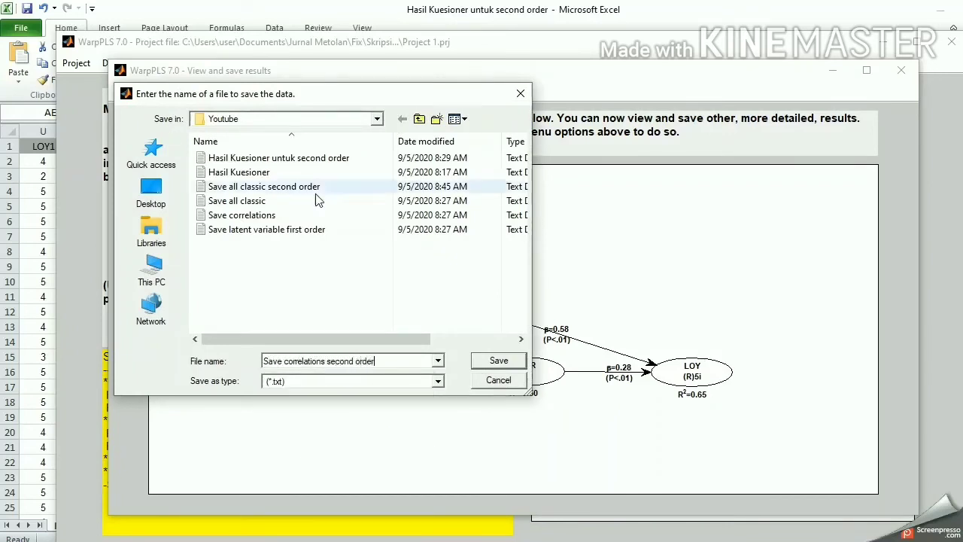
pyautogui.click(488, 362)
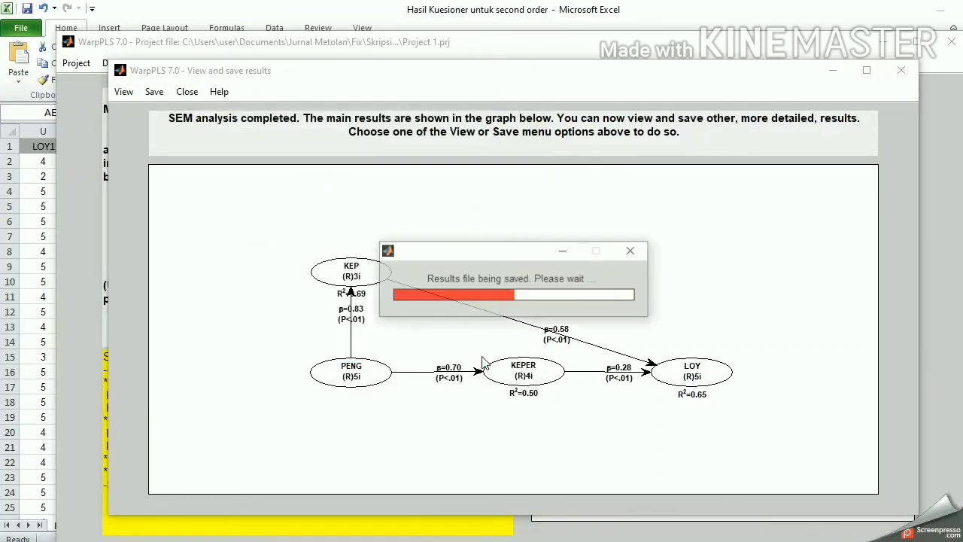
# Save the latent variable scores to a tab-delimited text file named "Save latent variable second order".
pyautogui.click(155, 91)
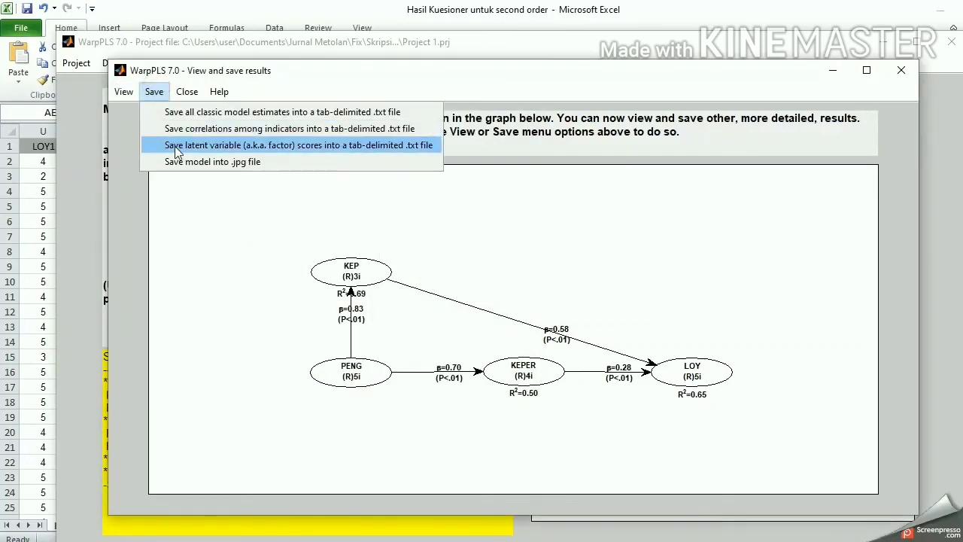
pyautogui.click(175, 146)
pyautogui.write('S')
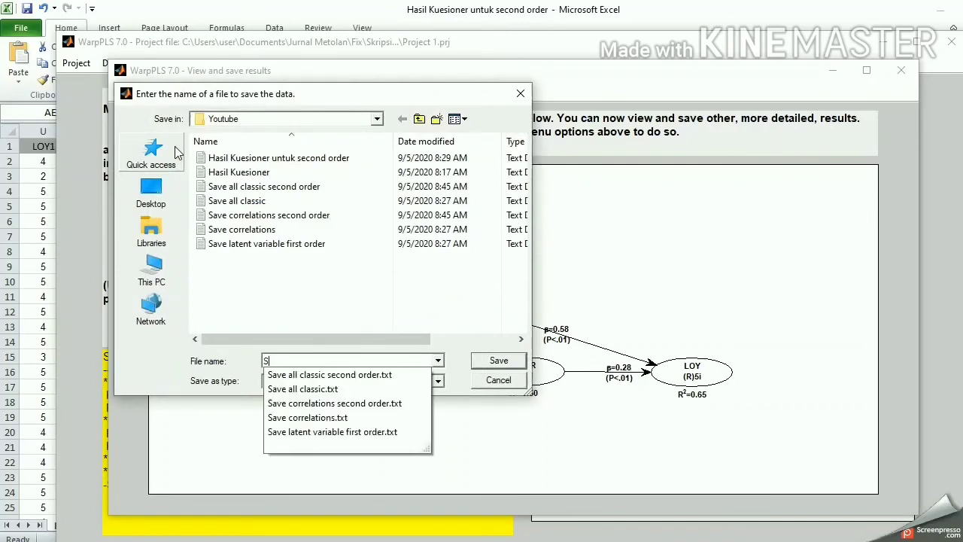
pyautogui.write('ave lat')
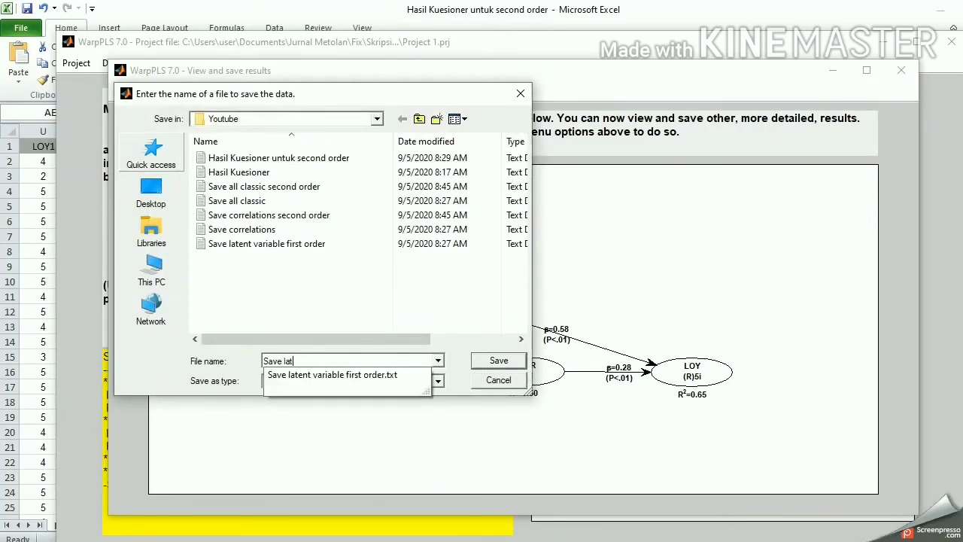
pyautogui.write('ent variabl')
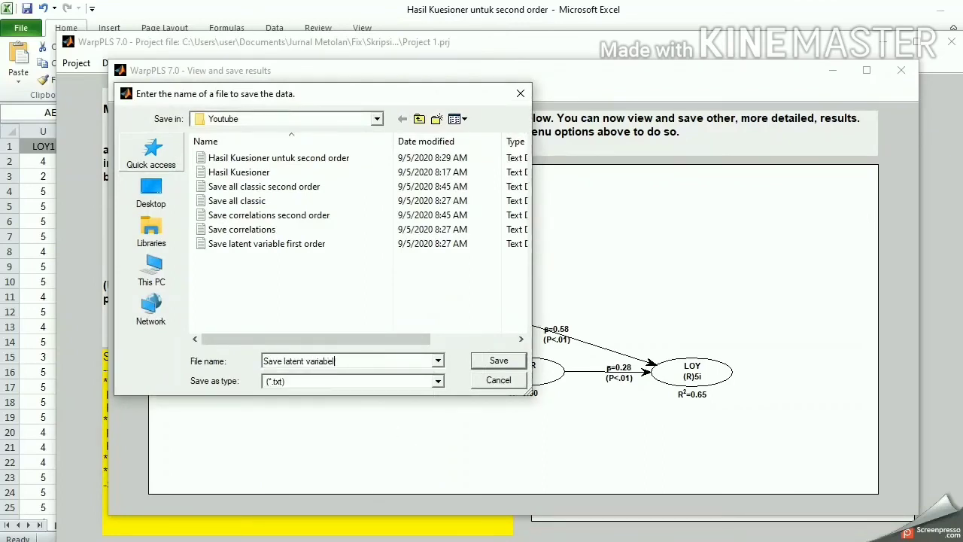
pyautogui.write('e second orde')
pyautogui.write('r')
pyautogui.press('Return')
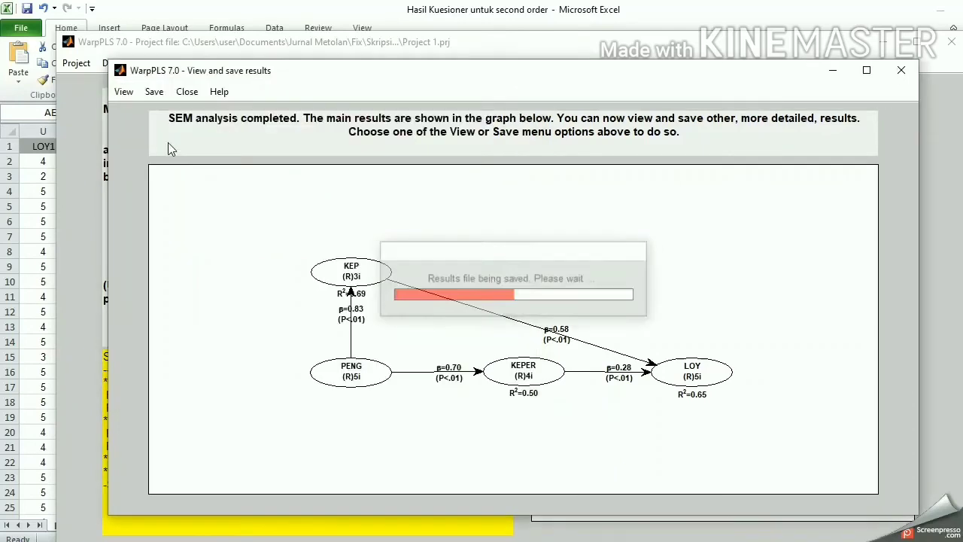
# Save the model graph as a JPG file named "Gambar second order", and close the results window.
pyautogui.click(154, 91)
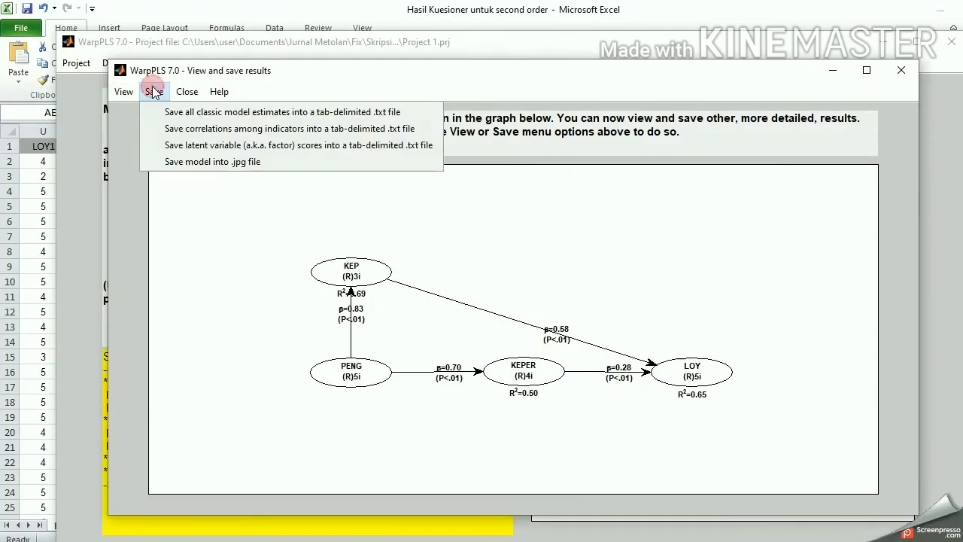
pyautogui.click(173, 160)
pyautogui.write('Ga')
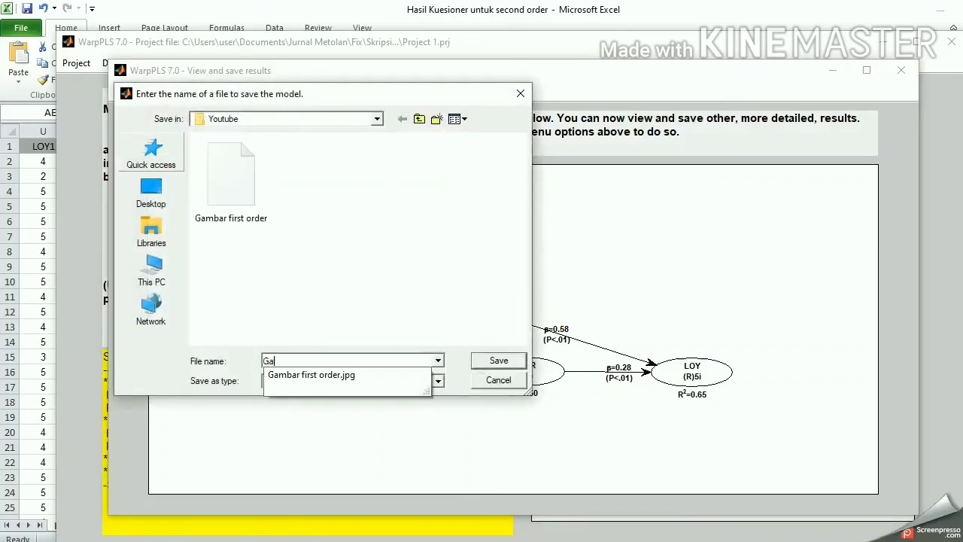
pyautogui.write('mbar second order')
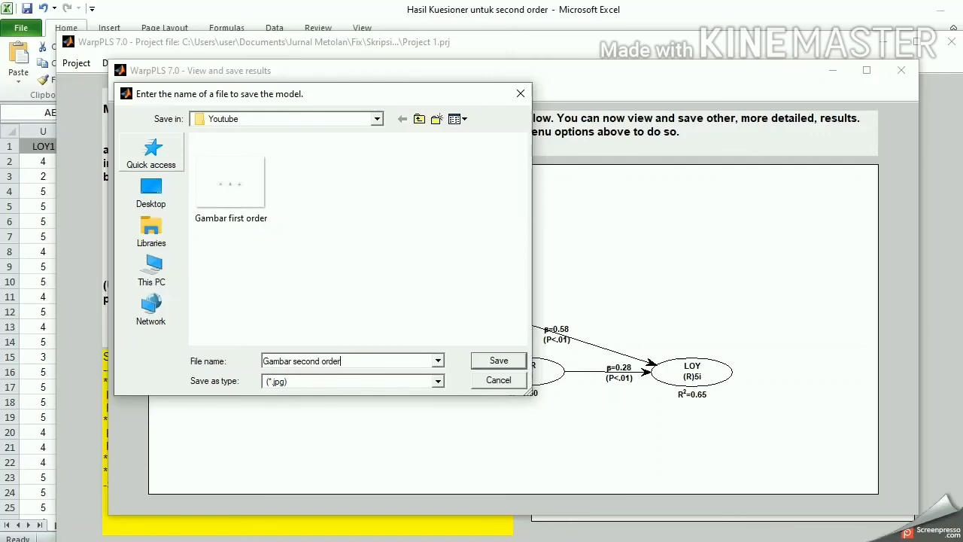
pyautogui.press('Return')
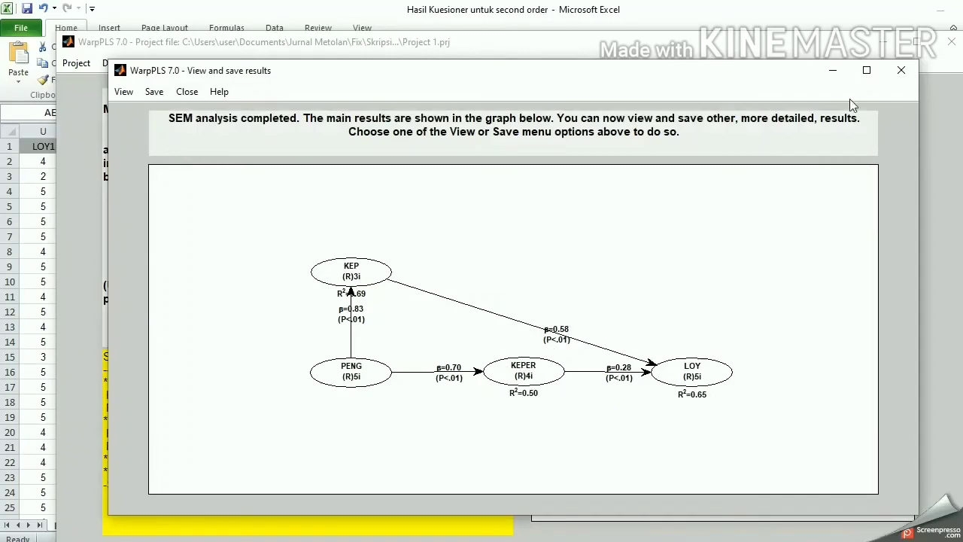
pyautogui.click(899, 68)
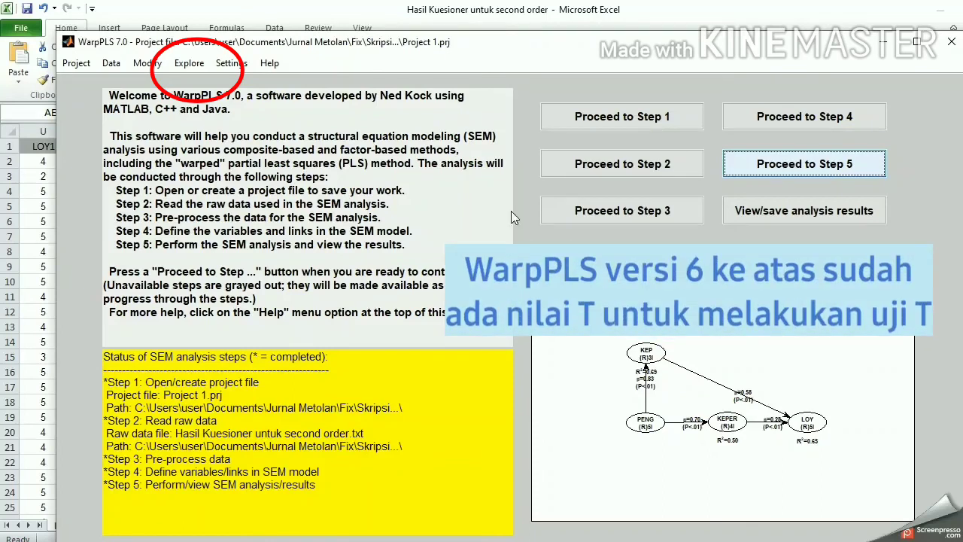
# Explore the T ratios and confidence intervals for the path coefficients, and save them to a text file named "Hasil nilai T".
pyautogui.click(202, 68)
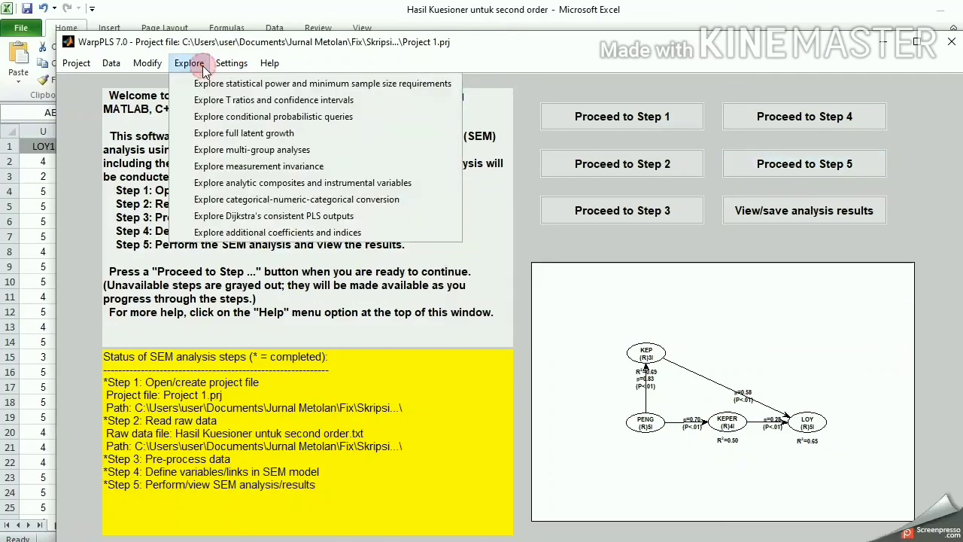
pyautogui.click(181, 100)
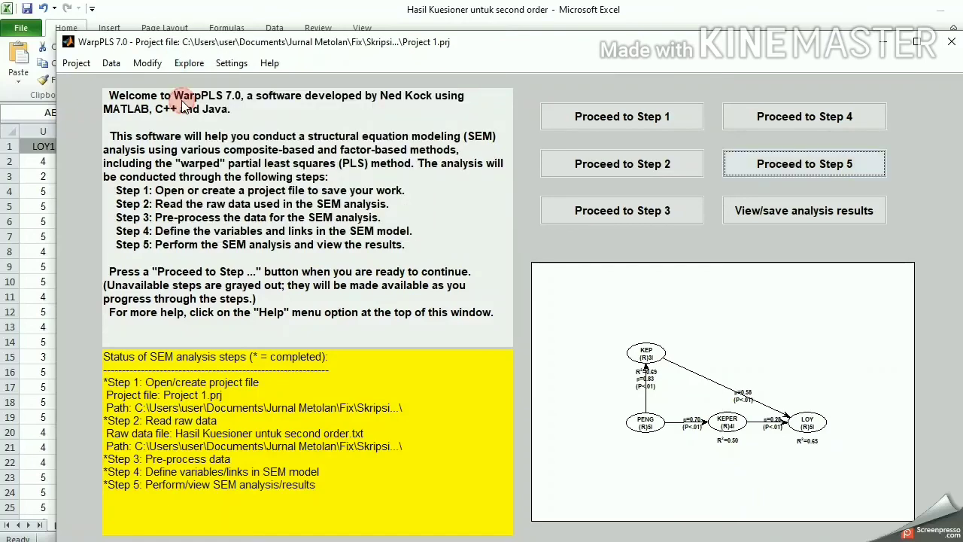
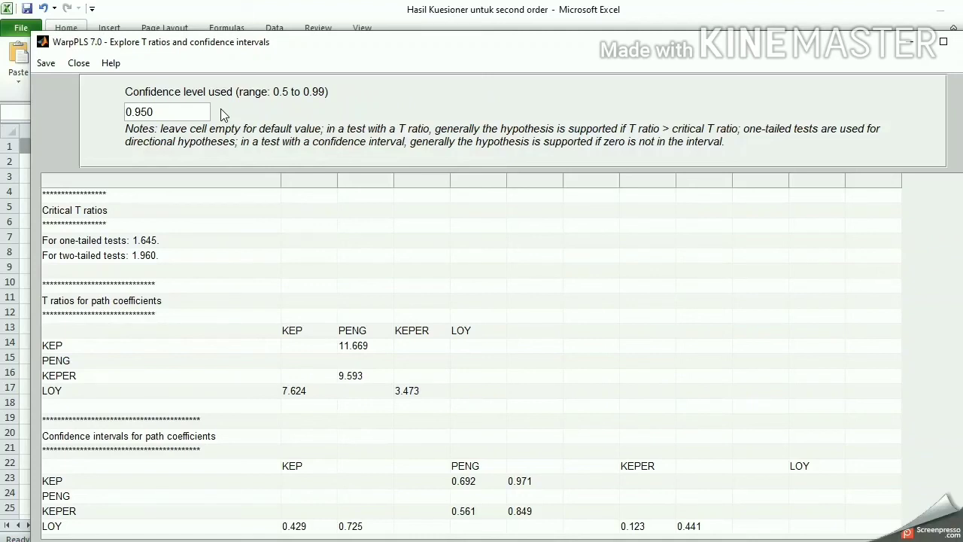
pyautogui.click(46, 62)
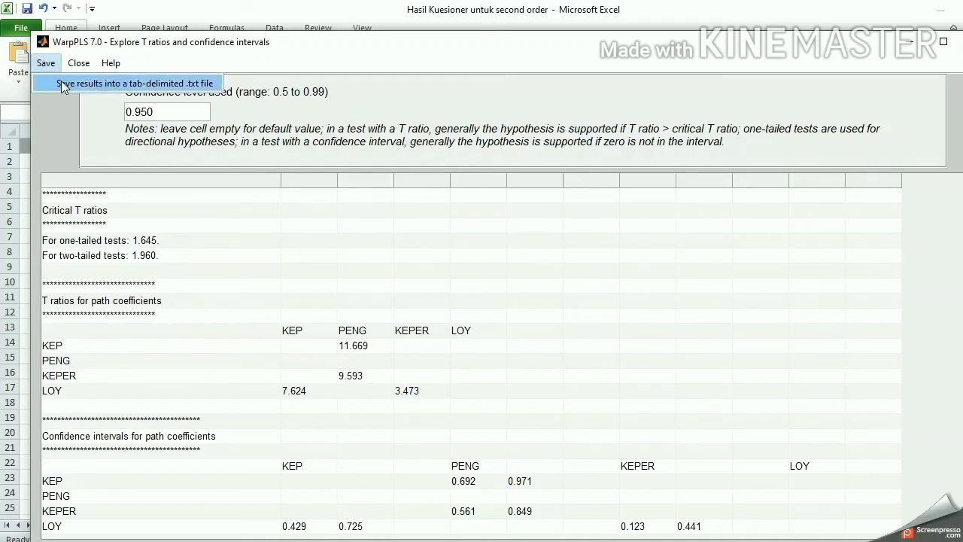
pyautogui.click(61, 81)
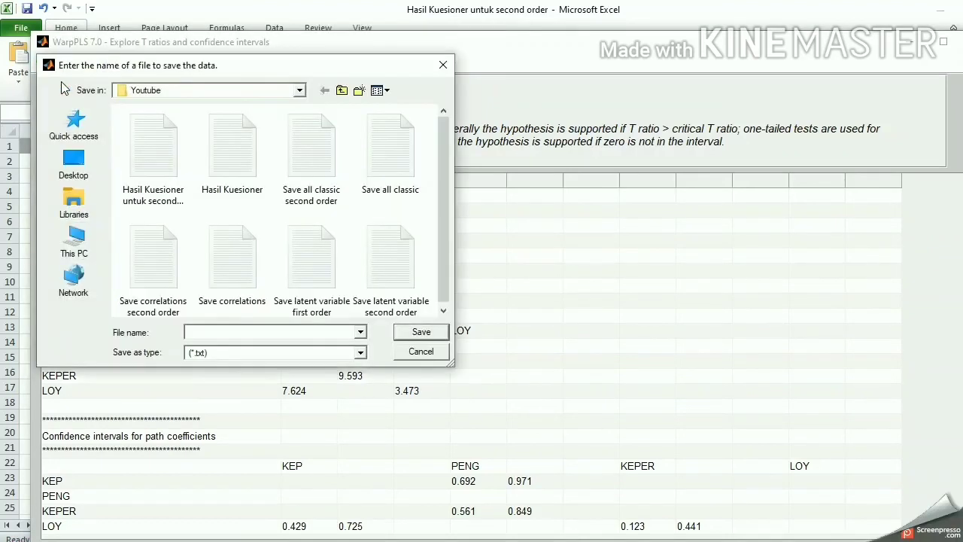
pyautogui.write('Hasil nilai T')
pyautogui.click(430, 333)
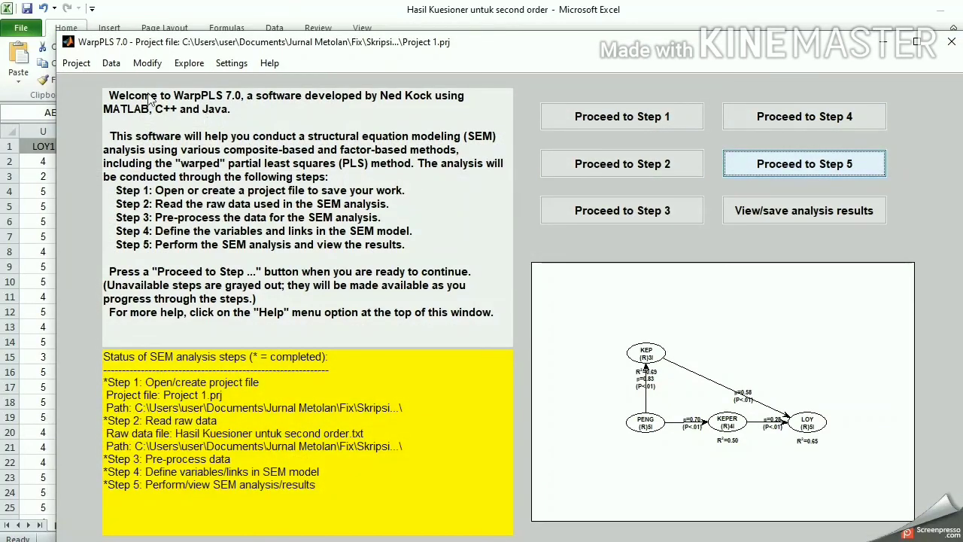
# Save the project under its existing file name.
pyautogui.click(76, 63)
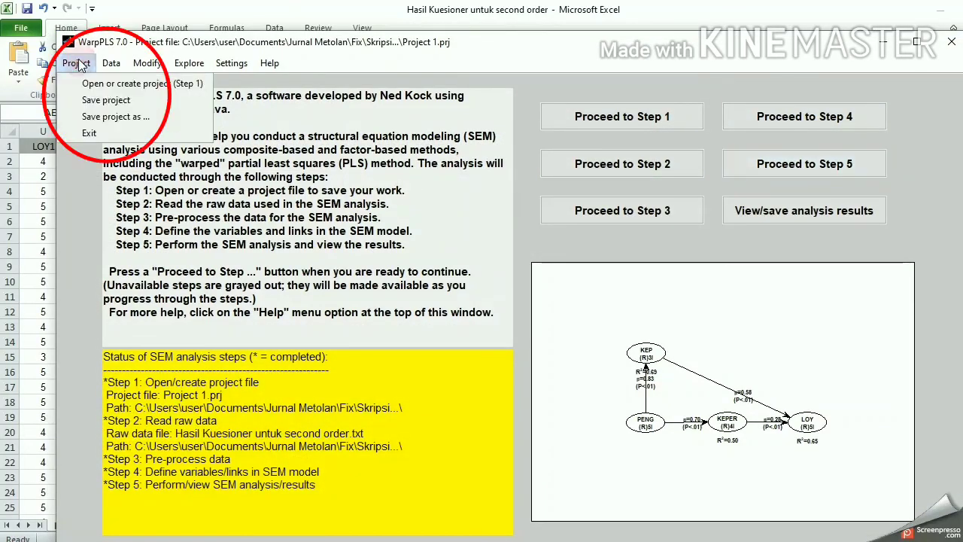
pyautogui.click(96, 101)
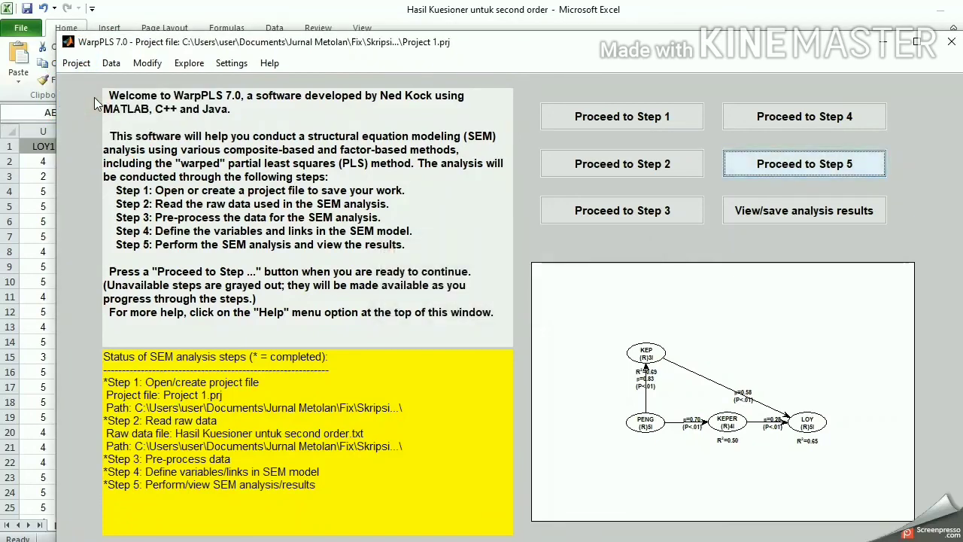